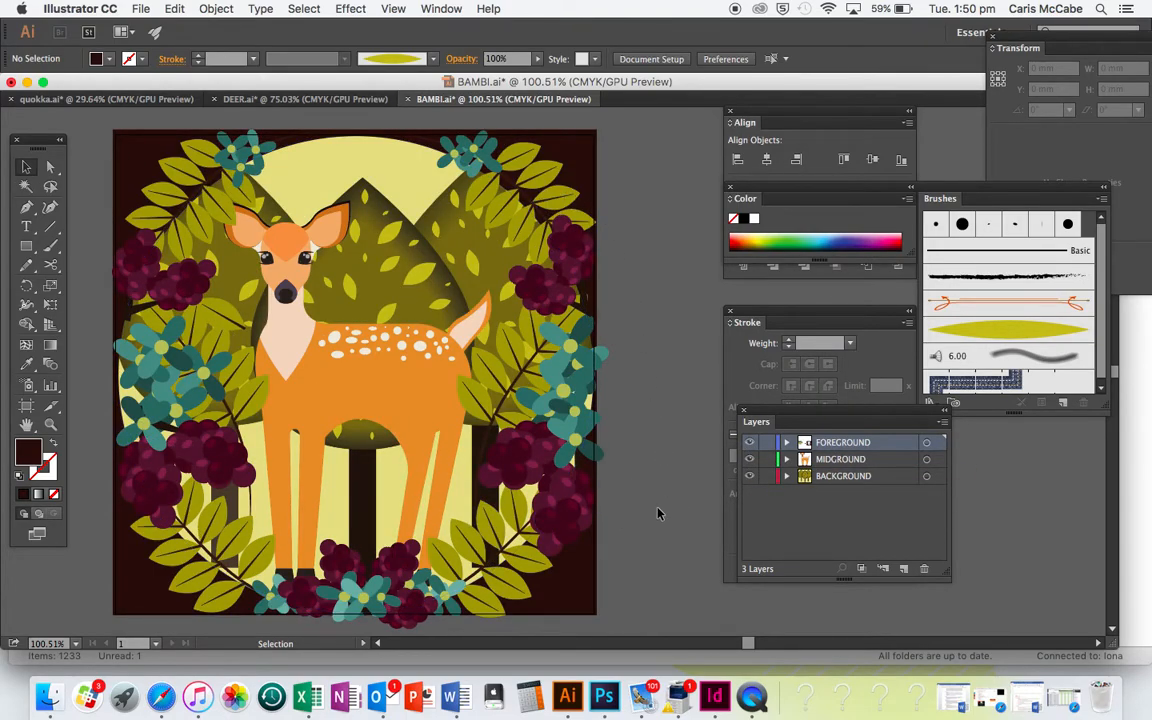
Examine the artwork on the FOREGROUND, MIDGROUND and BACKGROUND layers by toggling the visibility of each
click(813, 407)
click(936, 511)
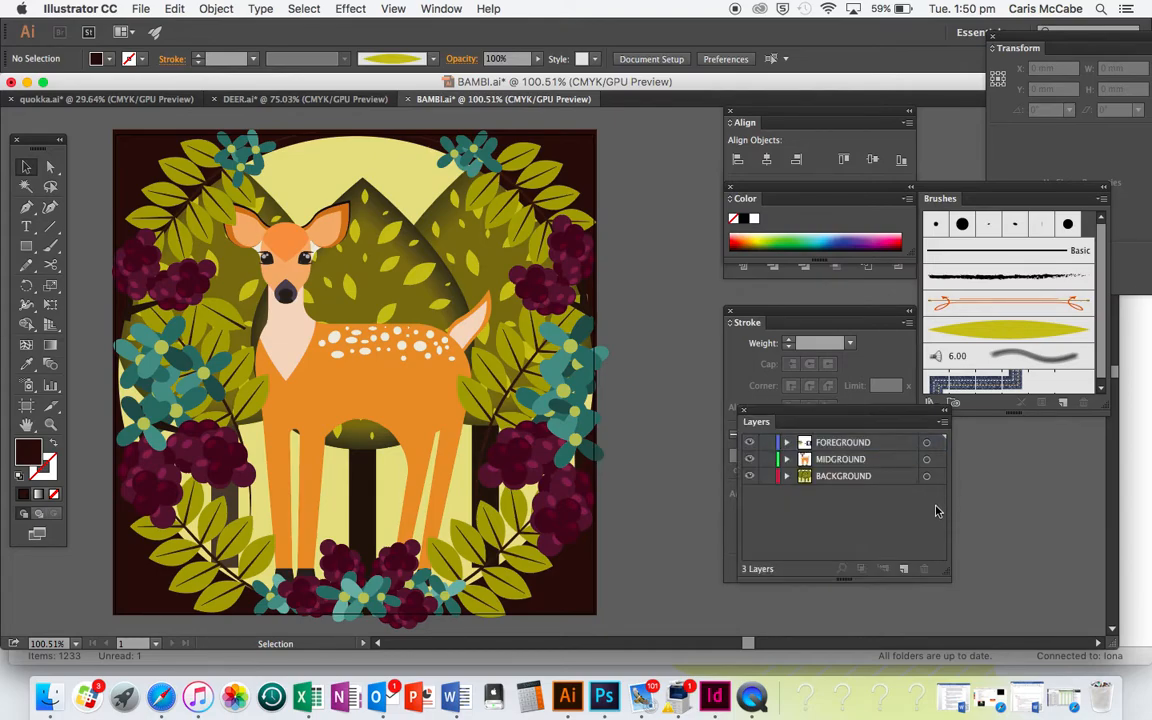
click(750, 445)
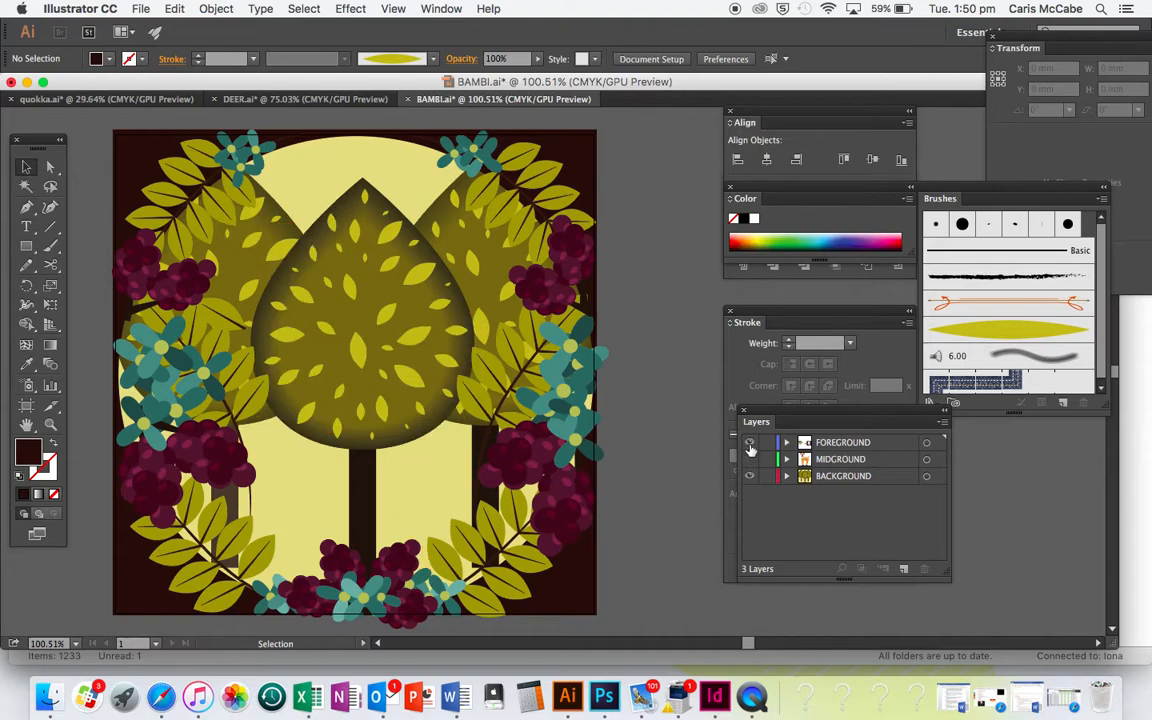
click(750, 459)
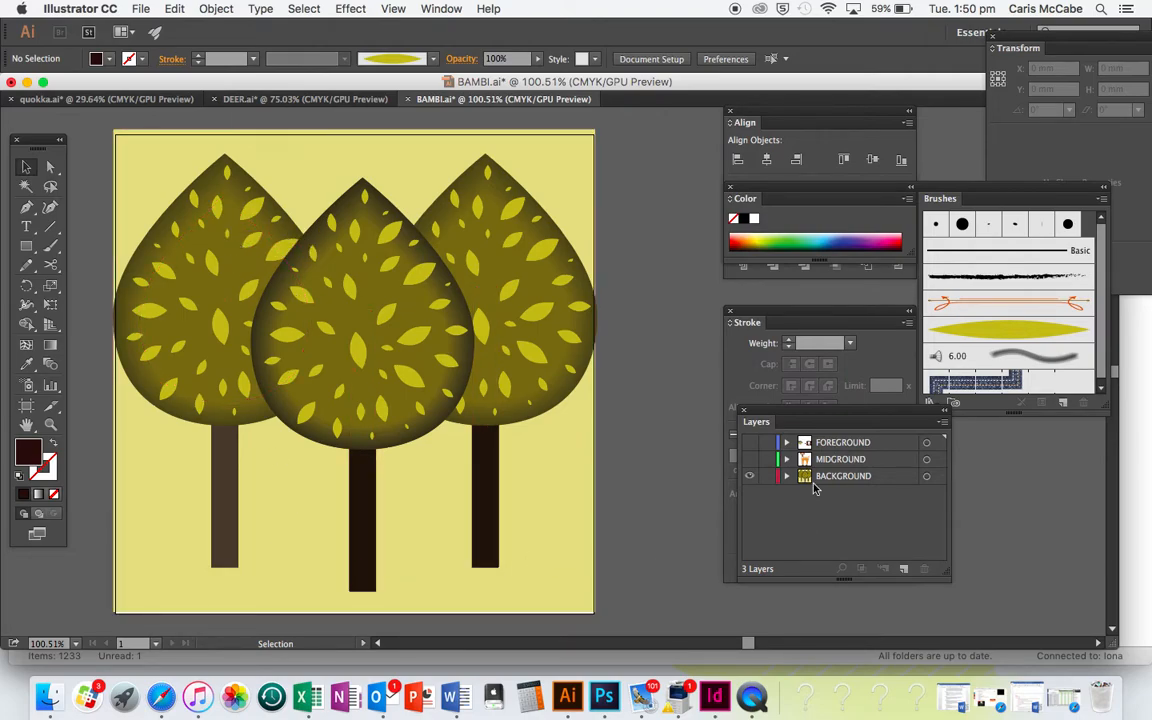
click(750, 460)
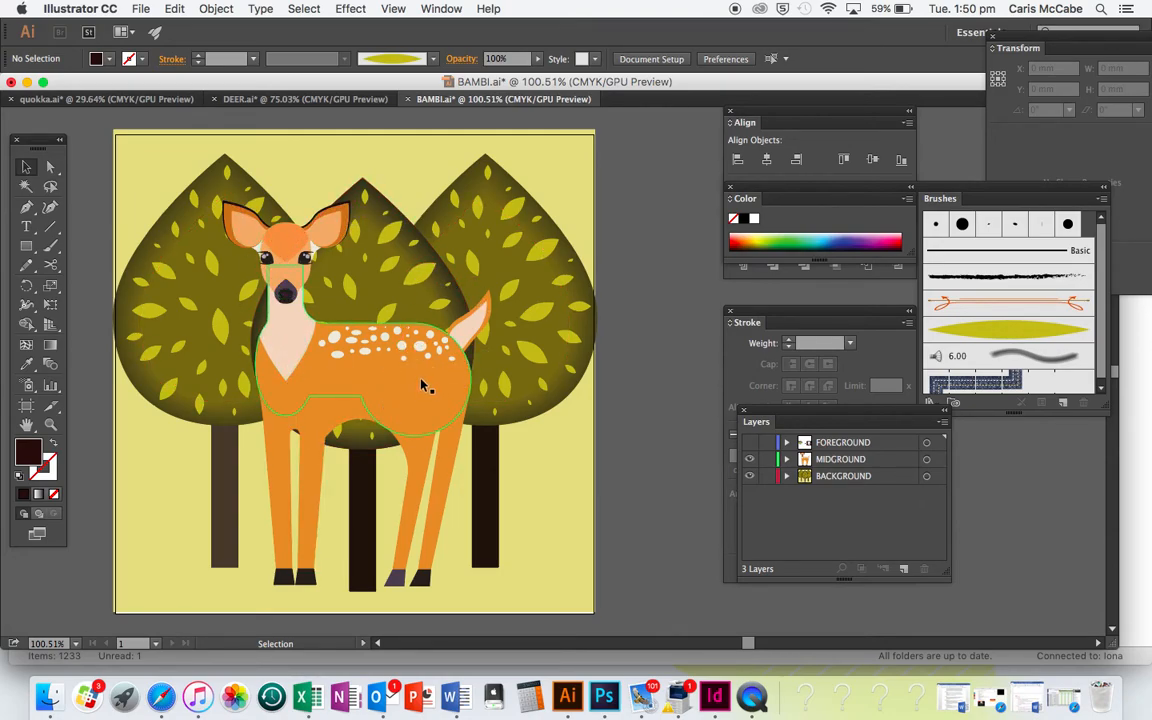
click(750, 443)
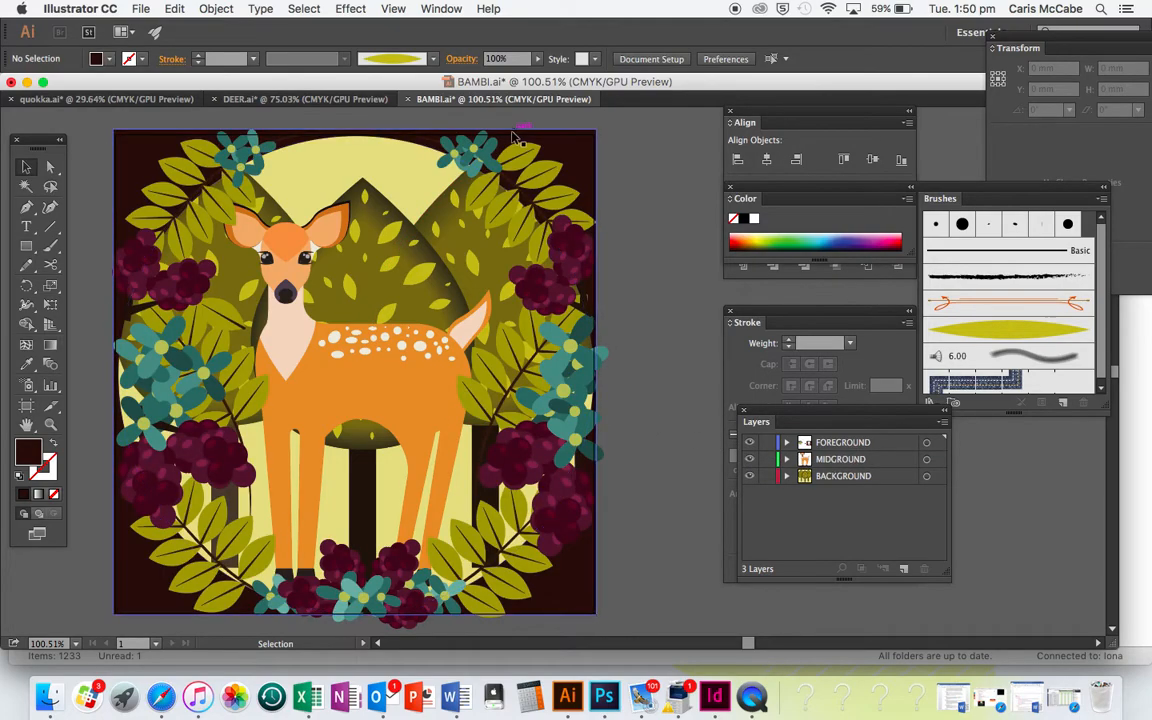
click(750, 459)
click(750, 476)
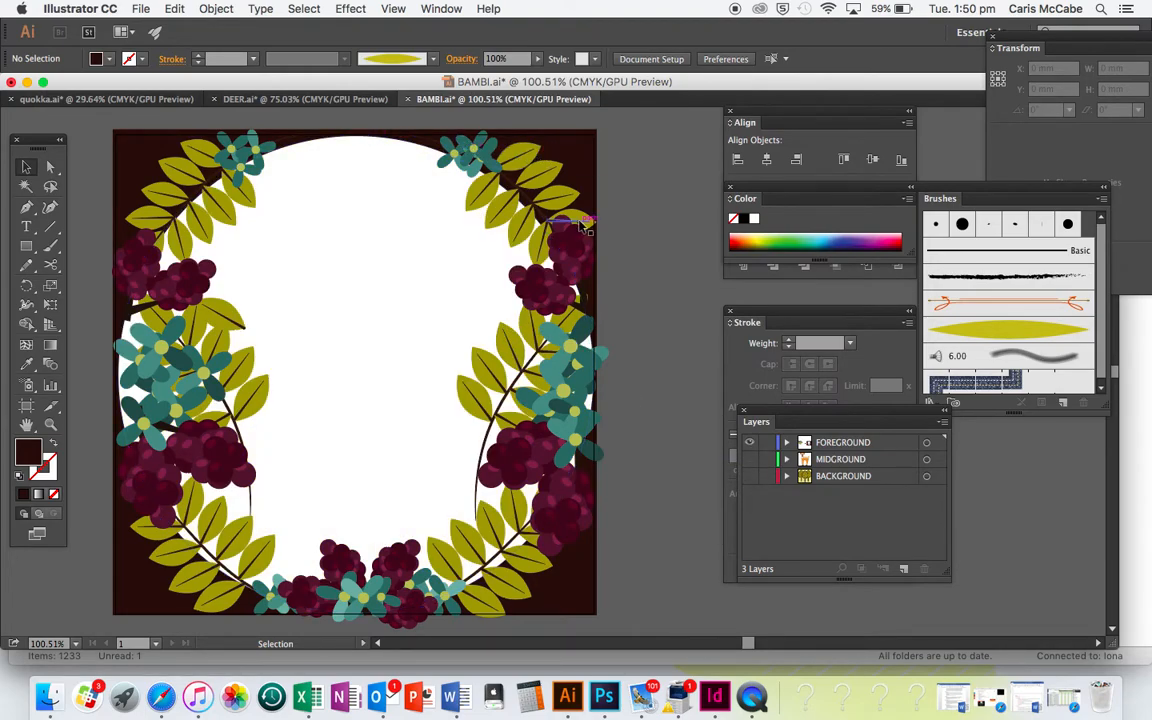
click(749, 459)
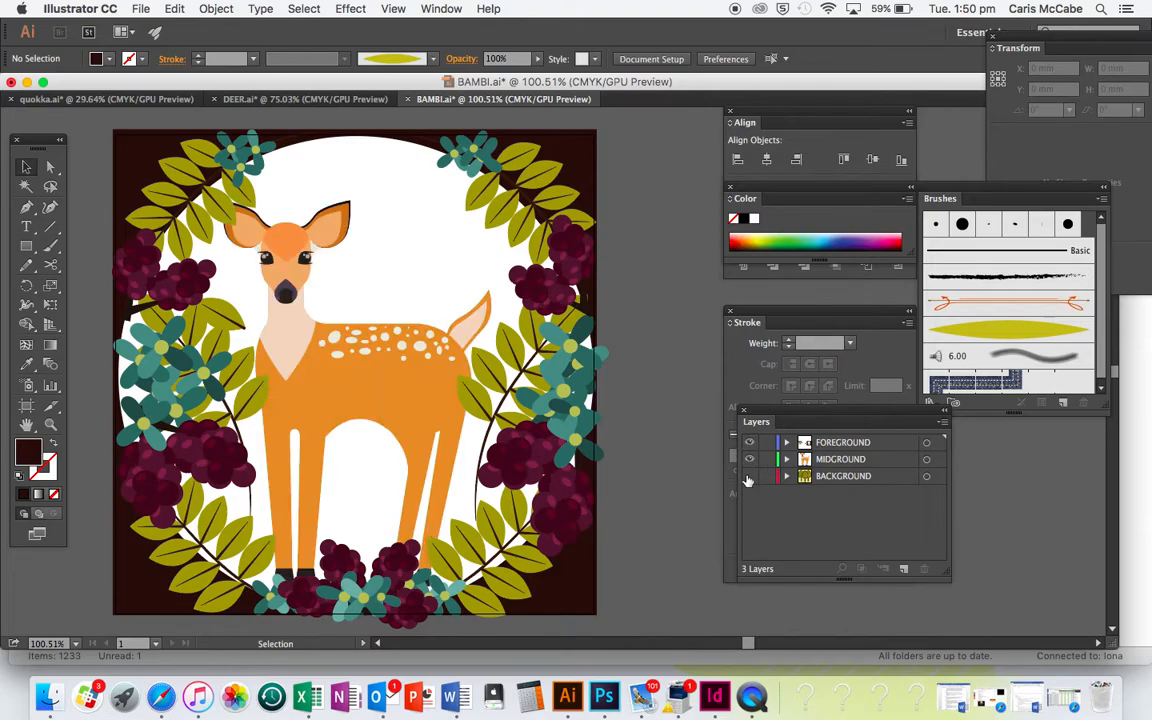
click(750, 476)
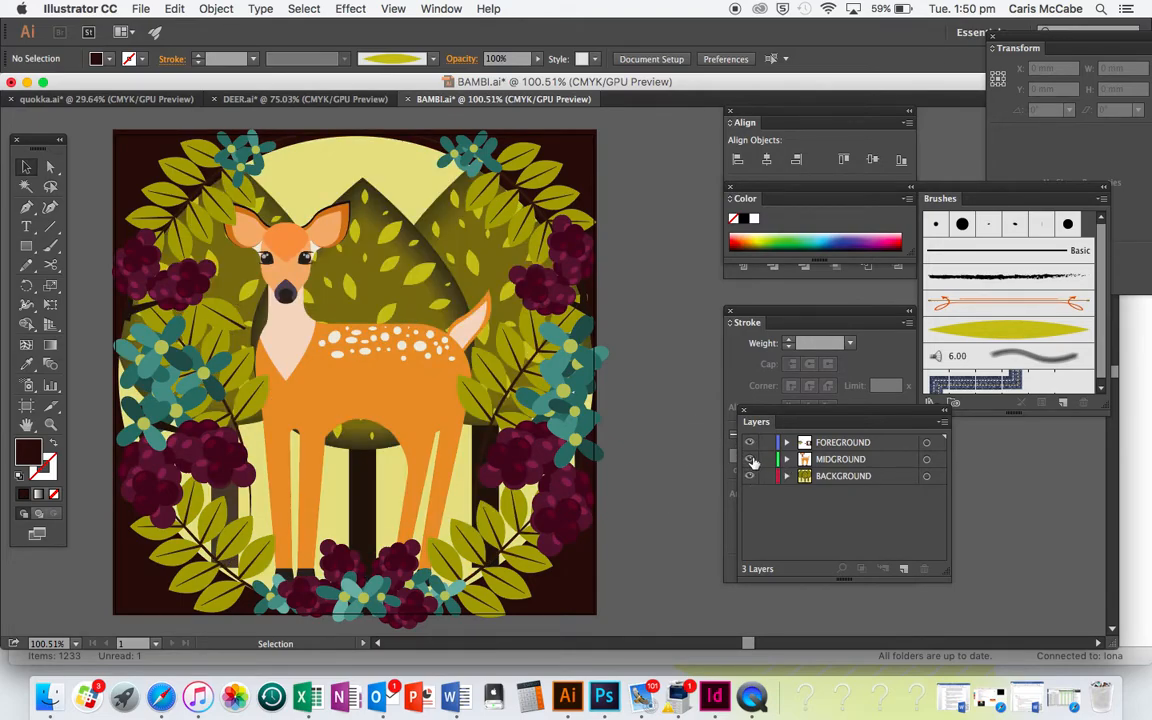
Hide the MIDGROUND, FOREGROUND and BACKGROUND layers so the artboard is empty
click(749, 459)
click(749, 442)
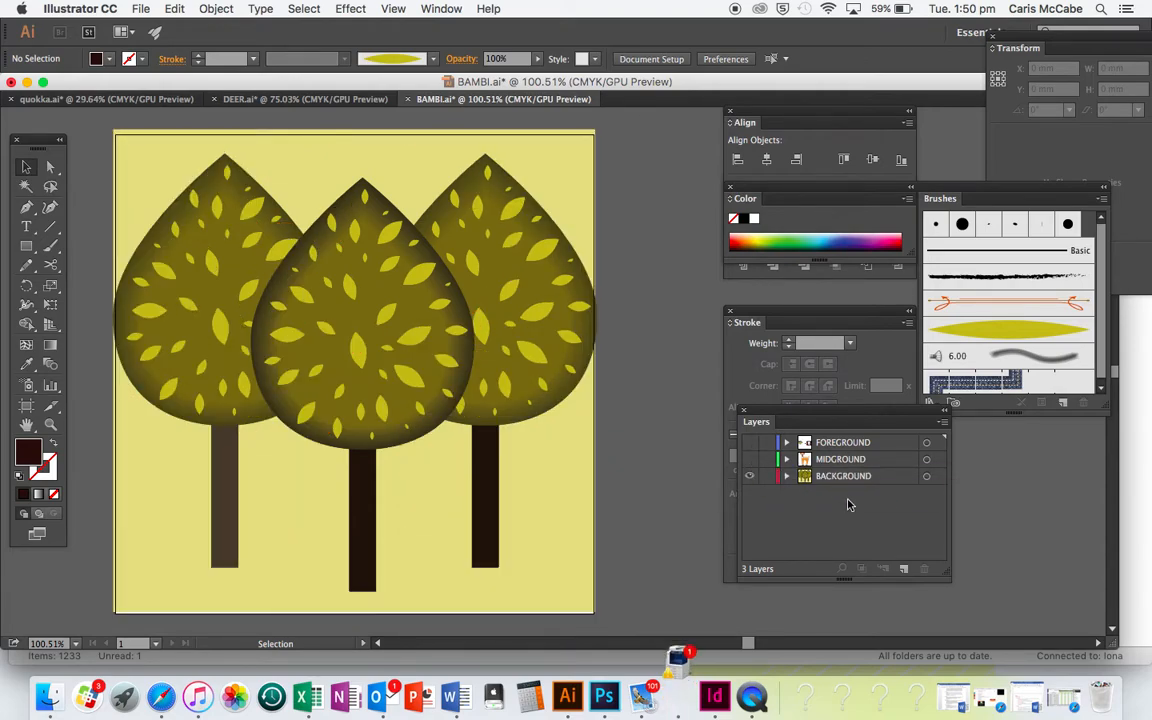
click(749, 476)
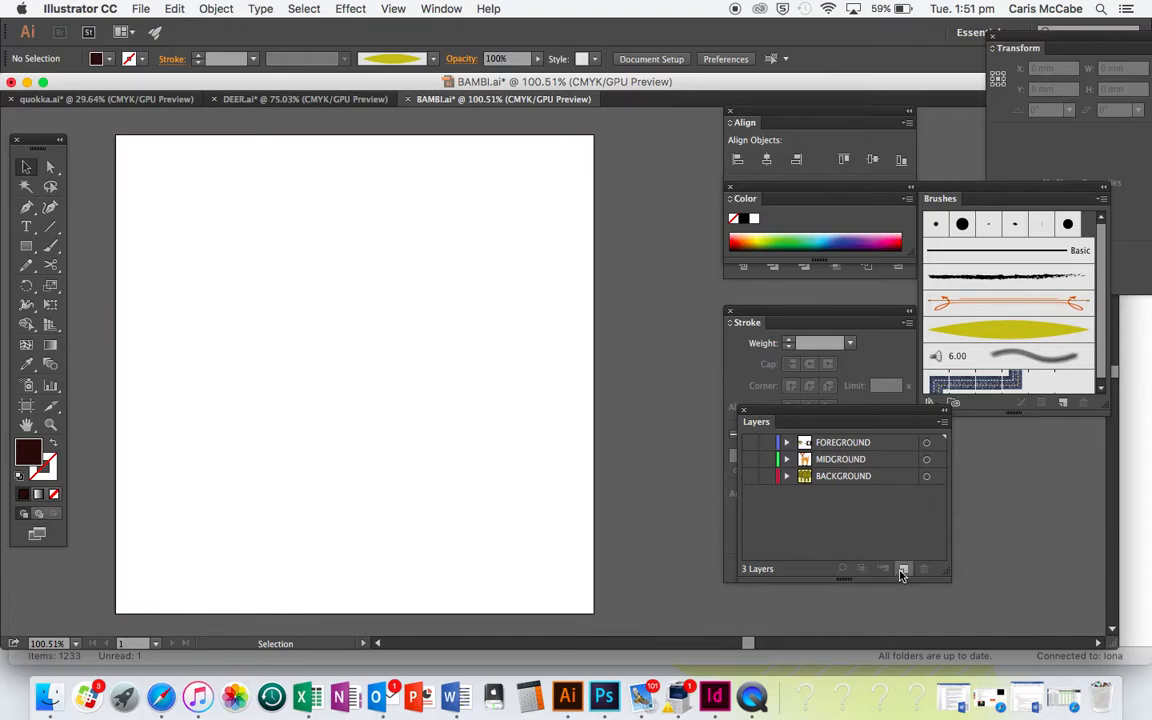
click(433, 9)
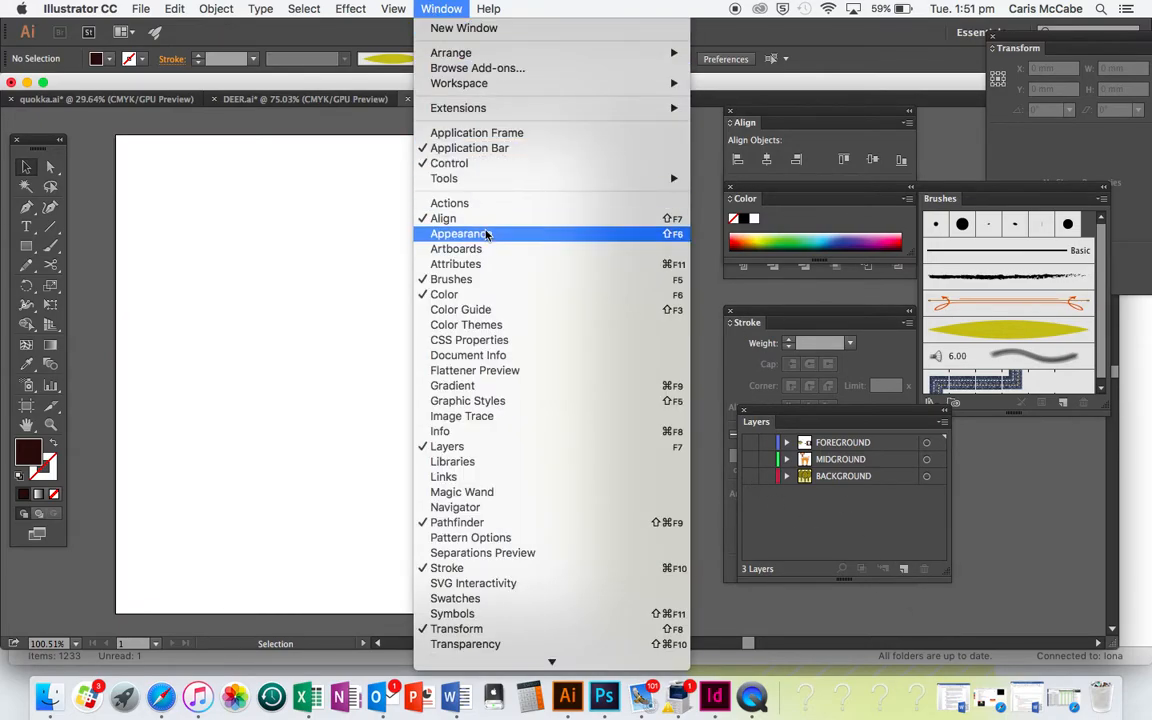
click(716, 474)
Add a new layer and move it beneath the BACKGROUND layer
click(828, 462)
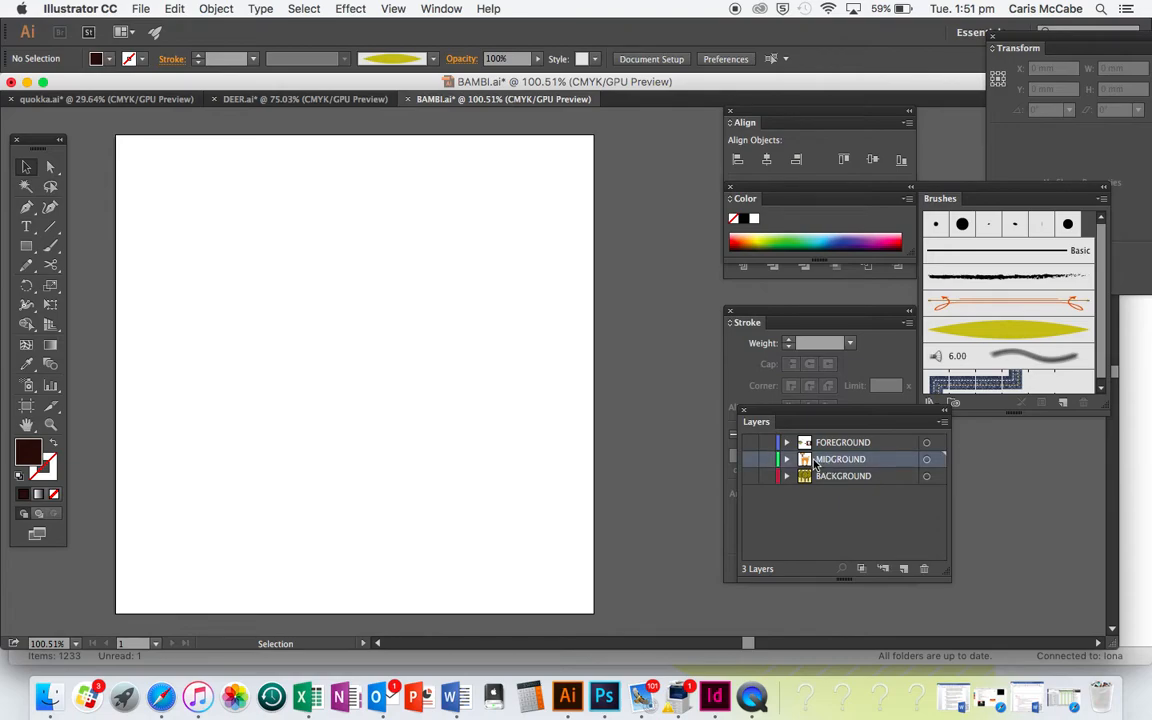
click(750, 459)
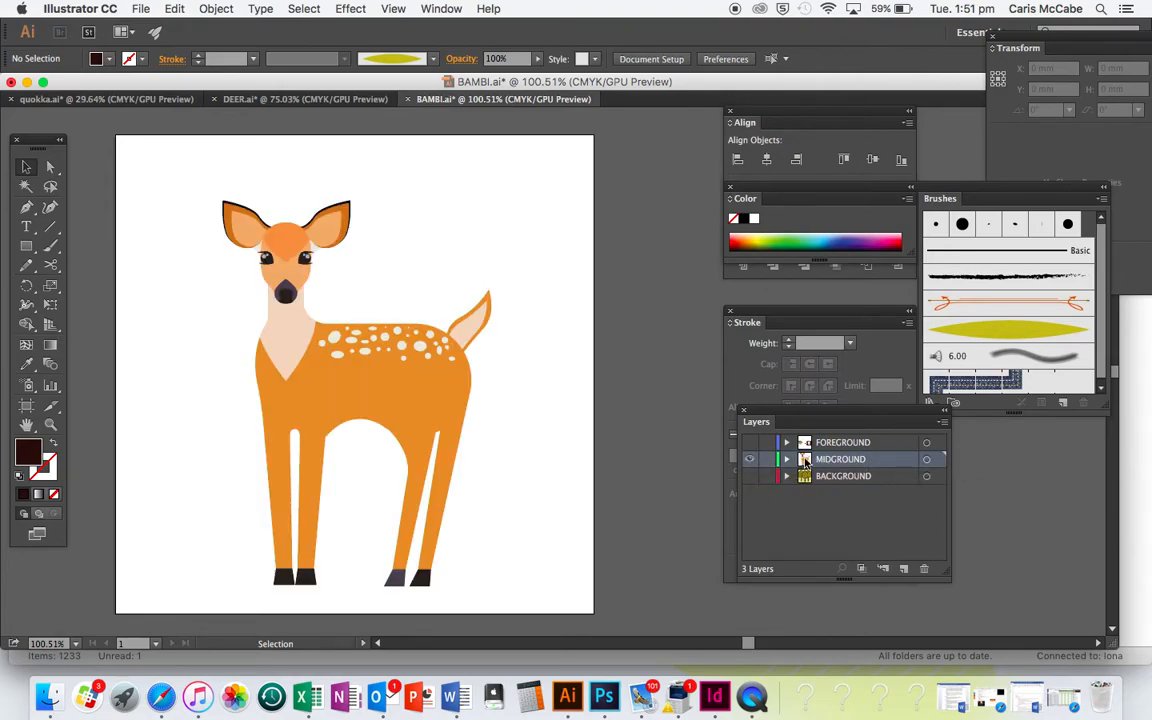
click(750, 460)
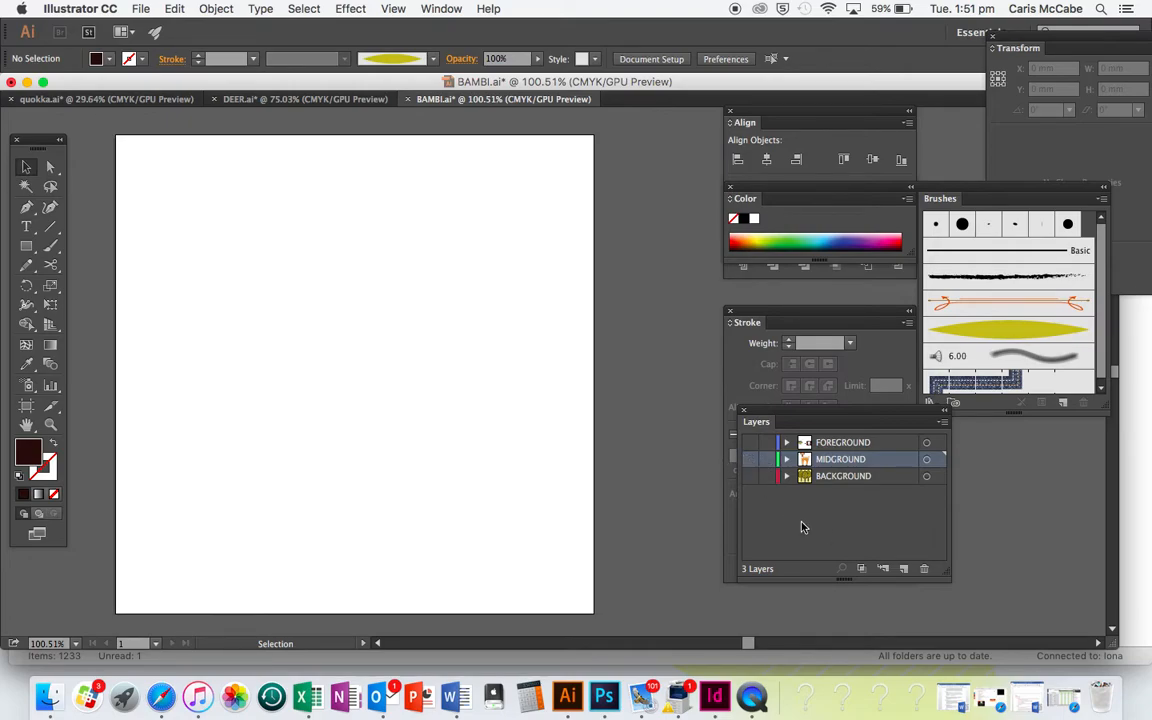
click(904, 570)
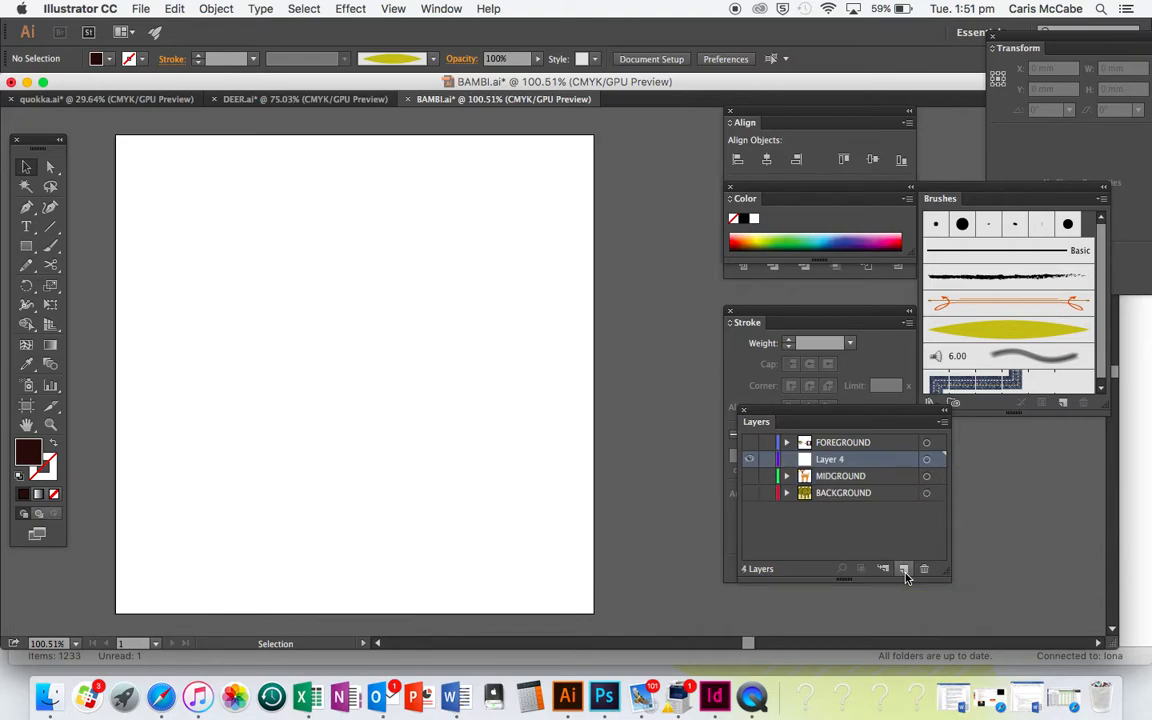
drag(830, 465, 838, 501)
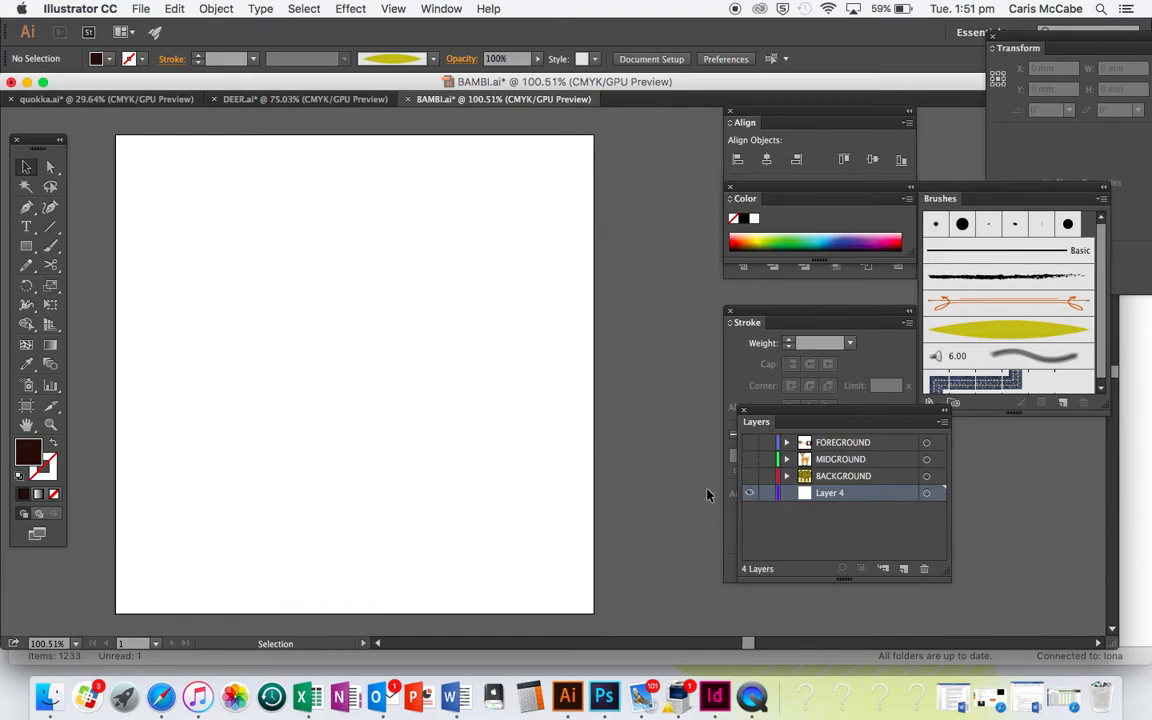
Draw a square of about 210 mm covering the artboard and fill it with pale yellow-green #EEF98C
drag(26, 246, 100, 246)
drag(116, 136, 594, 615)
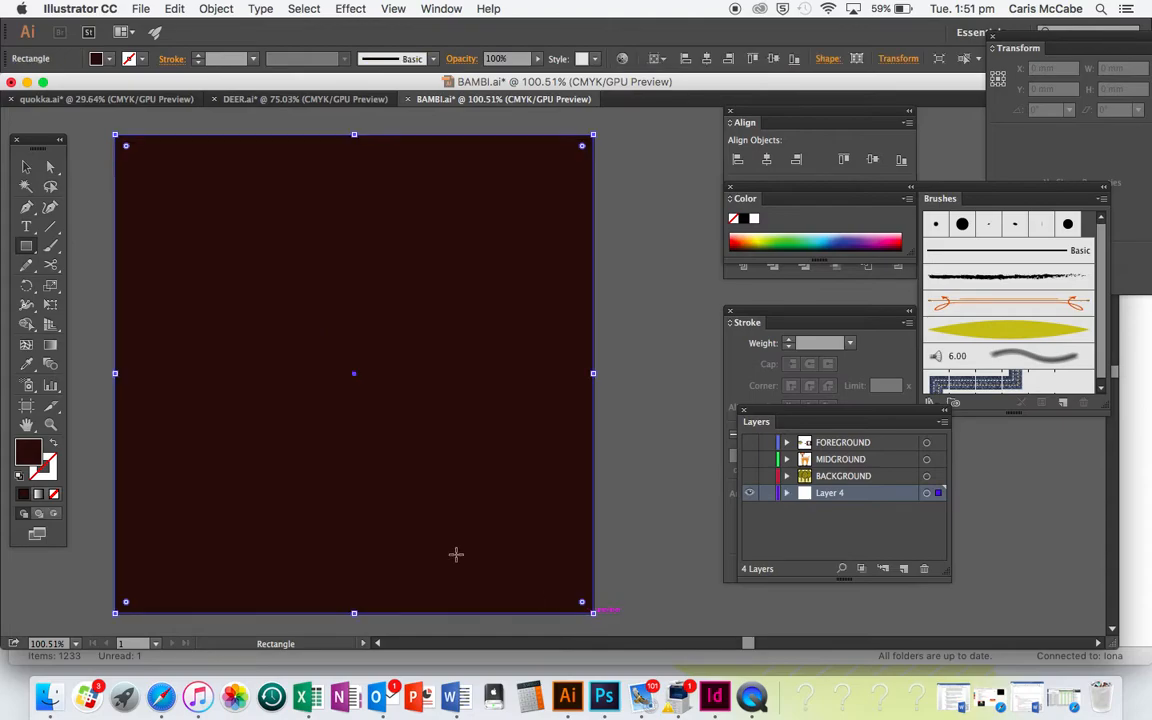
double_click(32, 450)
click(818, 243)
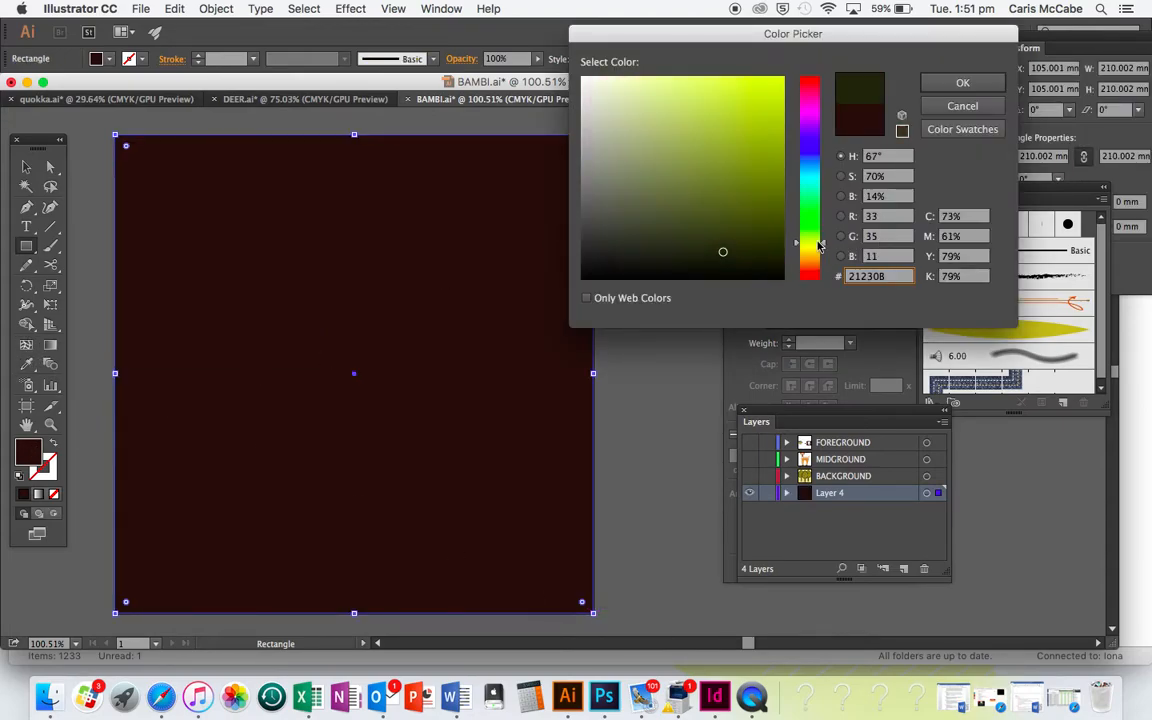
click(682, 99)
click(653, 85)
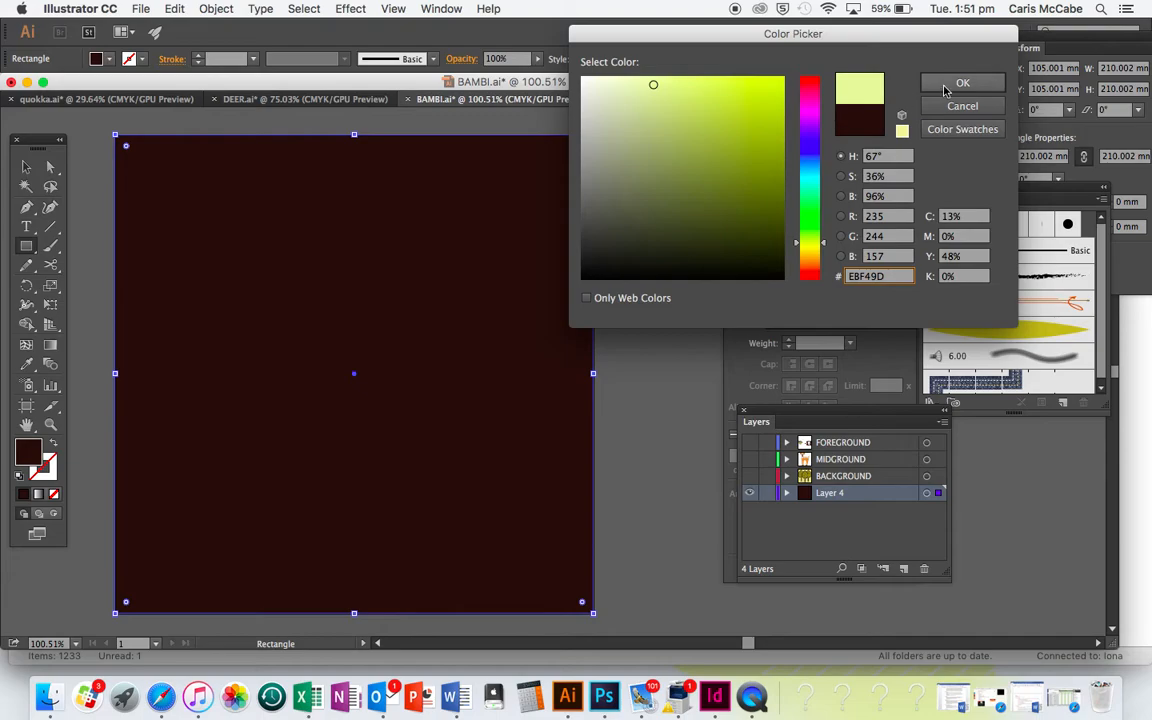
key(Return)
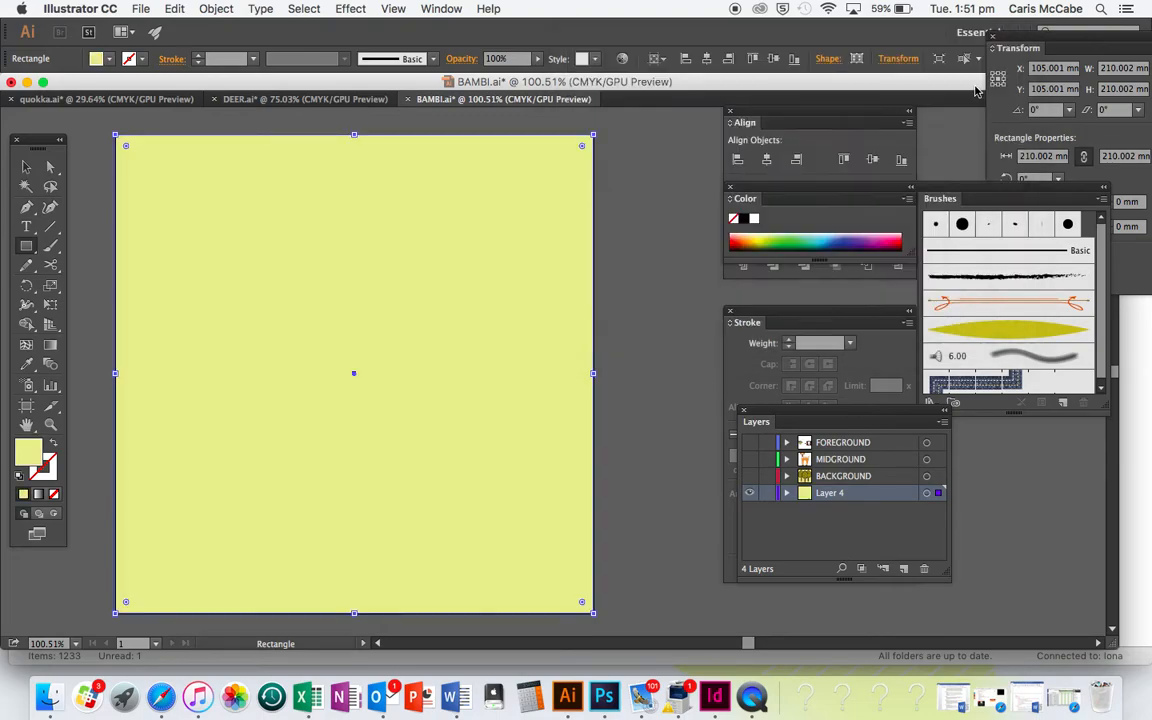
Draw an ellipse about 86 by 120 mm on the square and convert its top anchor point to a corner
drag(26, 246, 86, 289)
drag(321, 207, 515, 481)
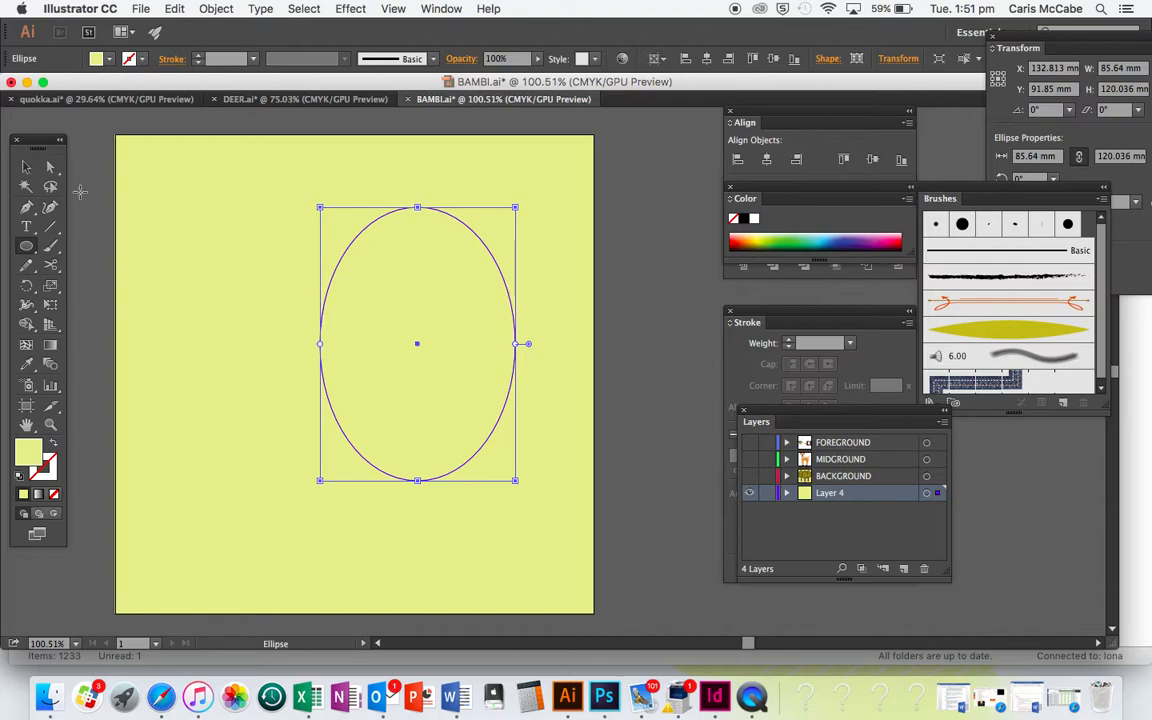
click(50, 167)
click(417, 208)
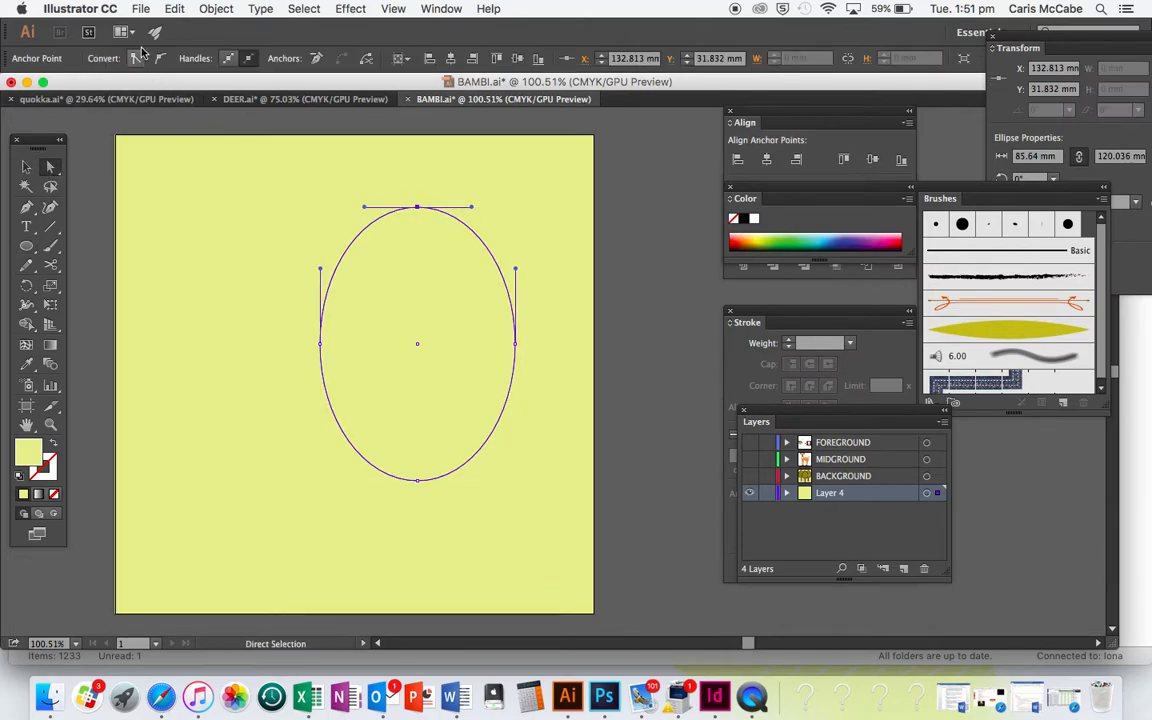
click(137, 58)
Move the ellipse's left and right anchor points down together to form a teardrop
click(320, 344)
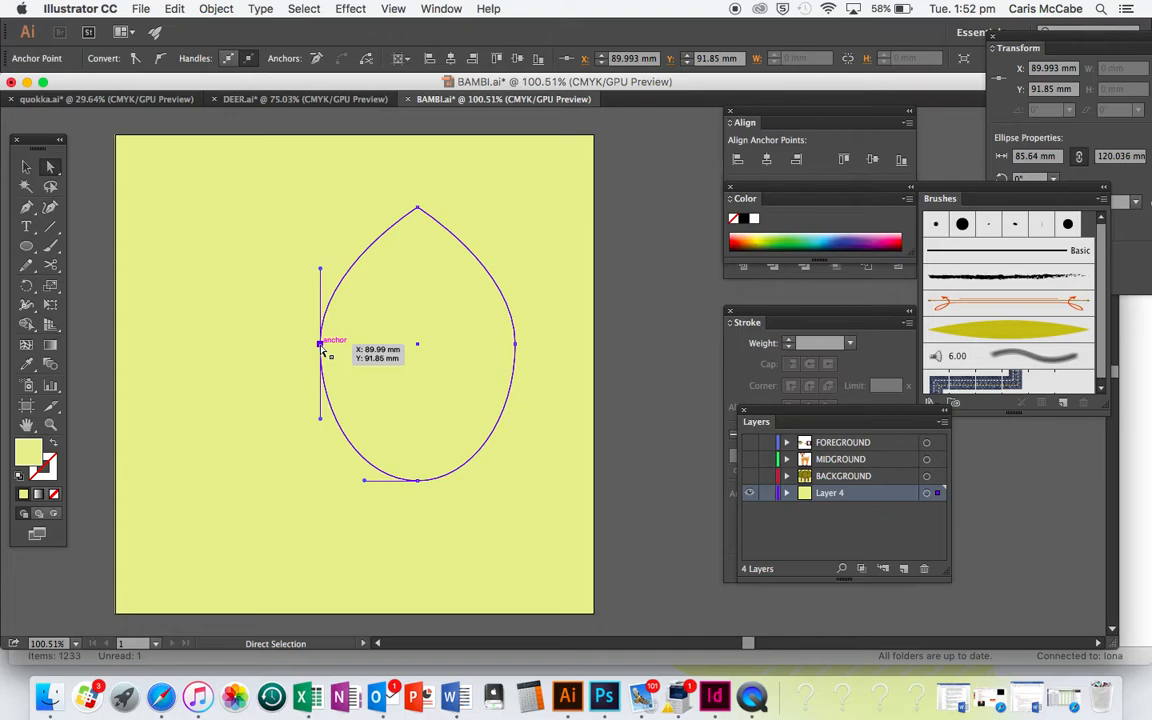
click(515, 344)
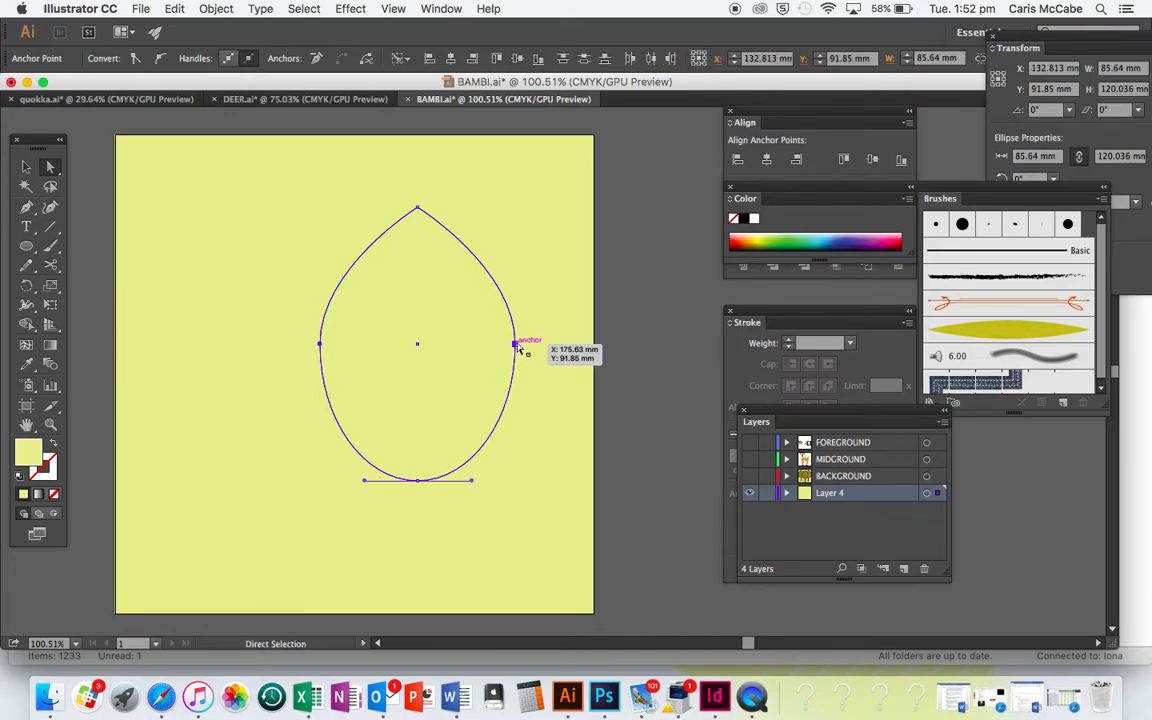
drag(515, 344, 517, 379)
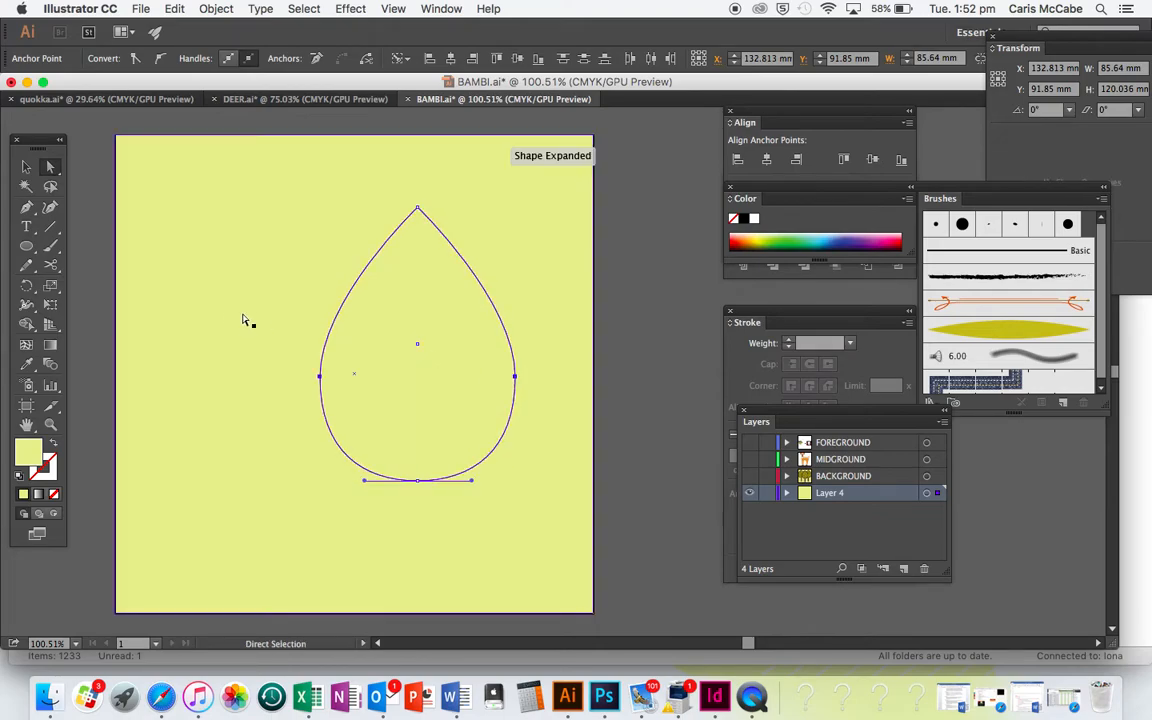
Widen the teardrop to about 90 mm and move it left to near the artboard's horizontal centre
click(26, 167)
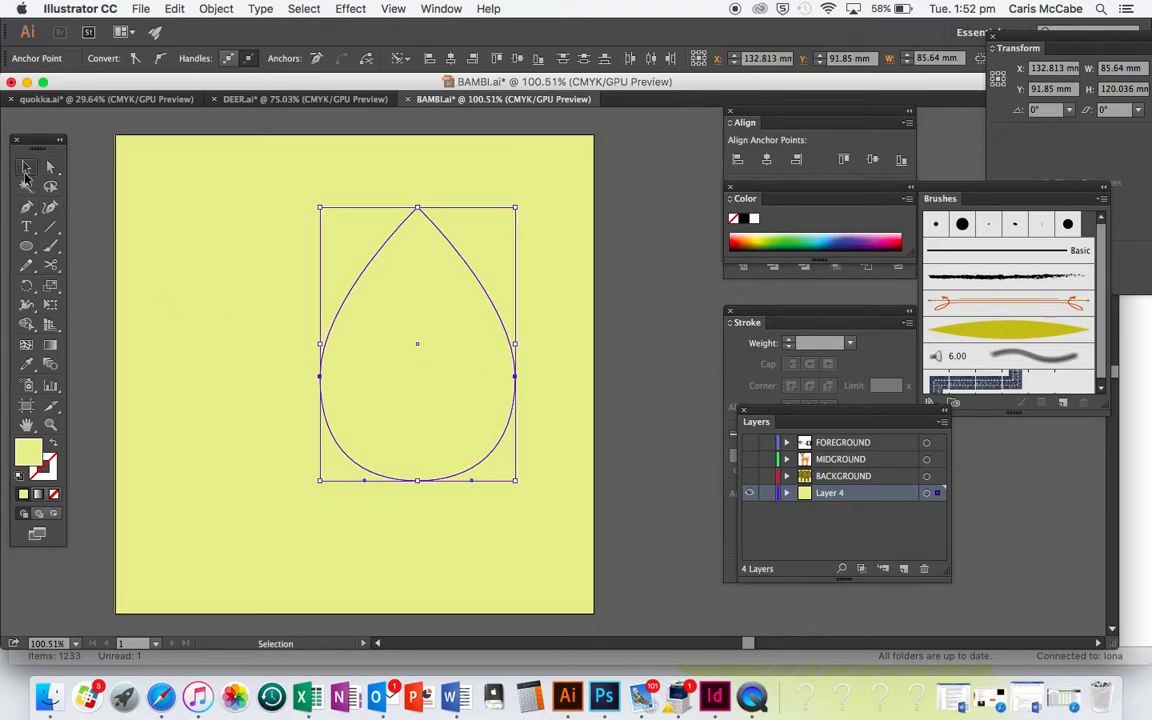
drag(420, 381, 368, 380)
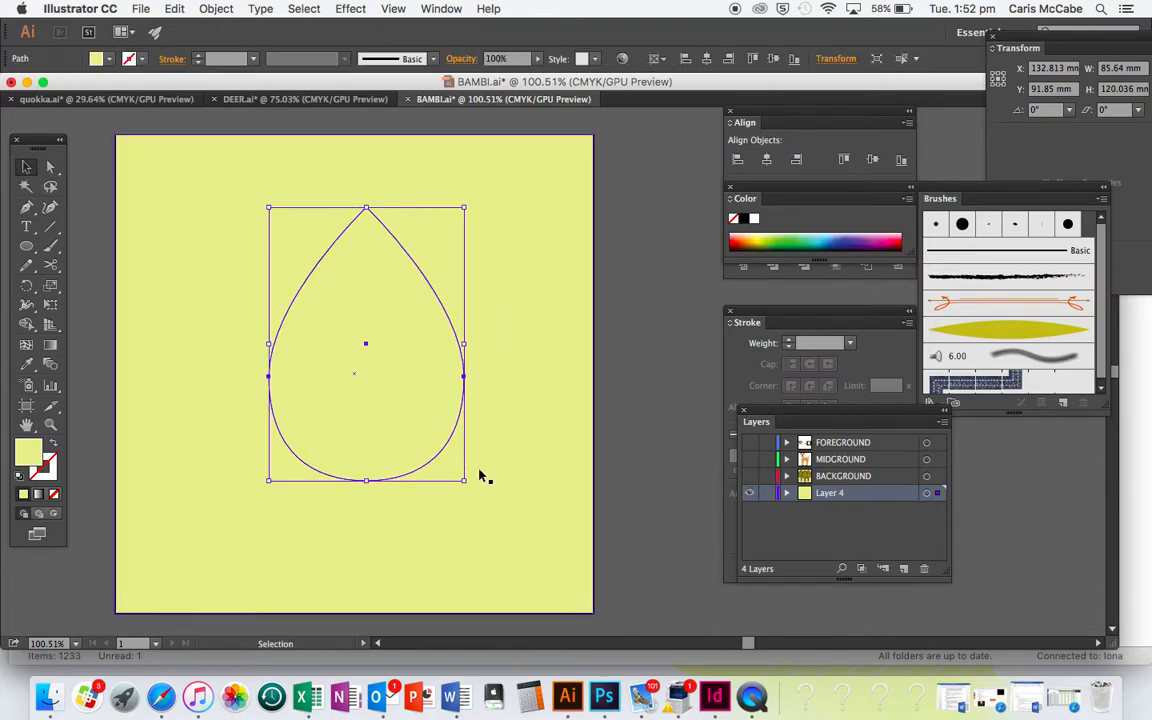
drag(467, 344, 477, 344)
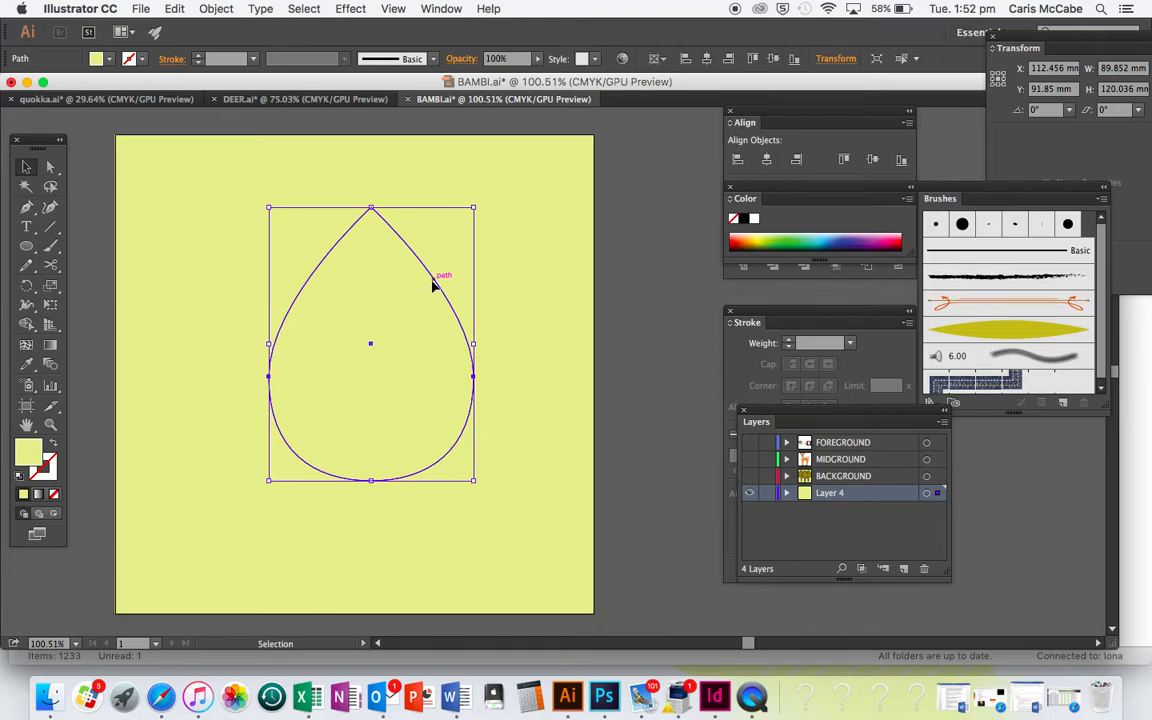
mouse_move(430, 285)
mouse_down()
mouse_move(429, 244)
mouse_move(422, 285)
mouse_up()
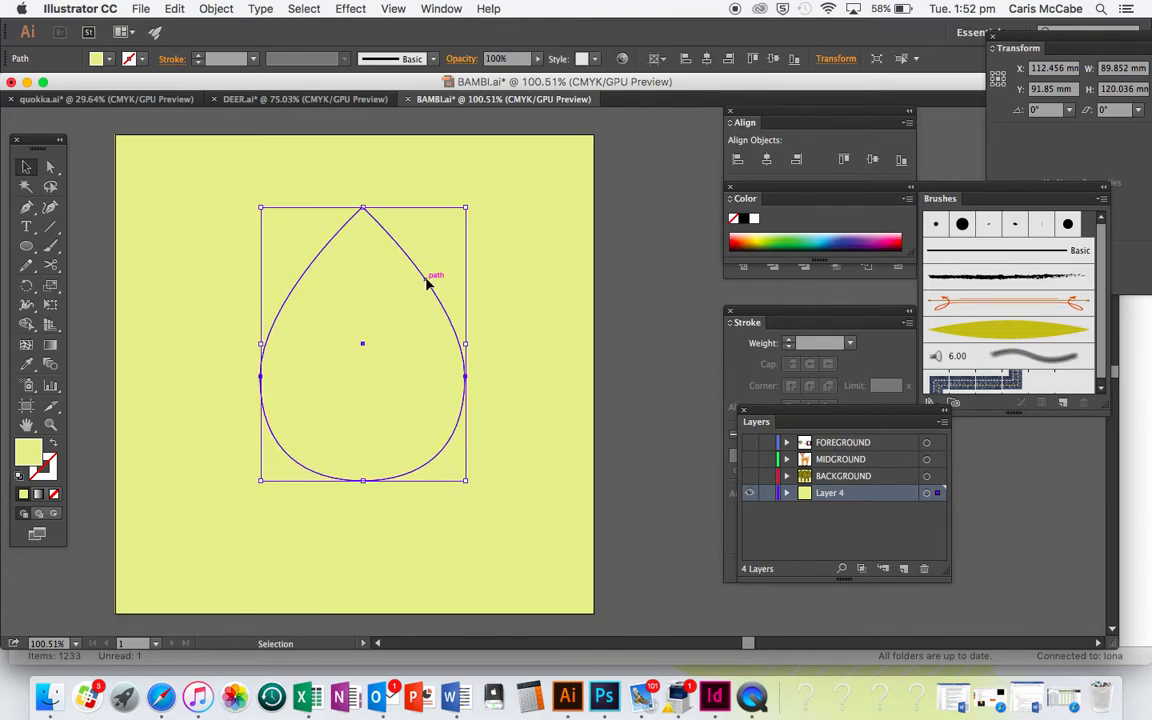
Fill the teardrop with dark olive green #2E3006
double_click(27, 458)
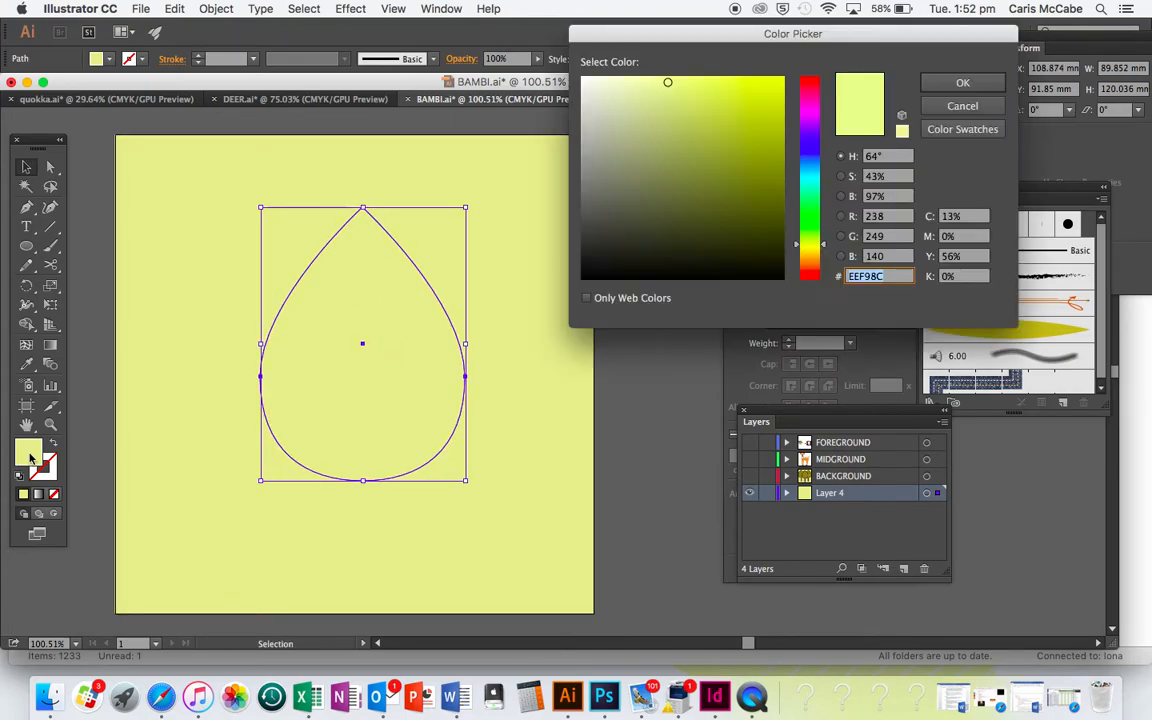
click(757, 241)
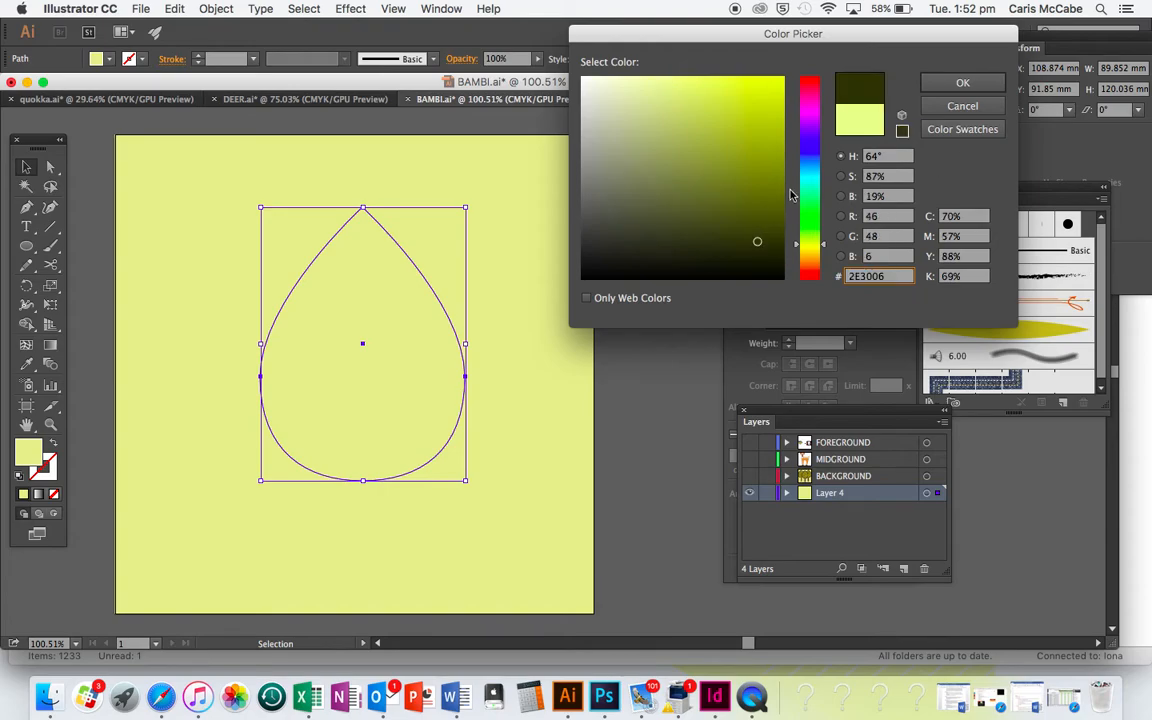
click(962, 82)
Duplicate the teardrop in place, scale the copy to about 75 by 100 mm and position it inside the original
key(a)
key(v)
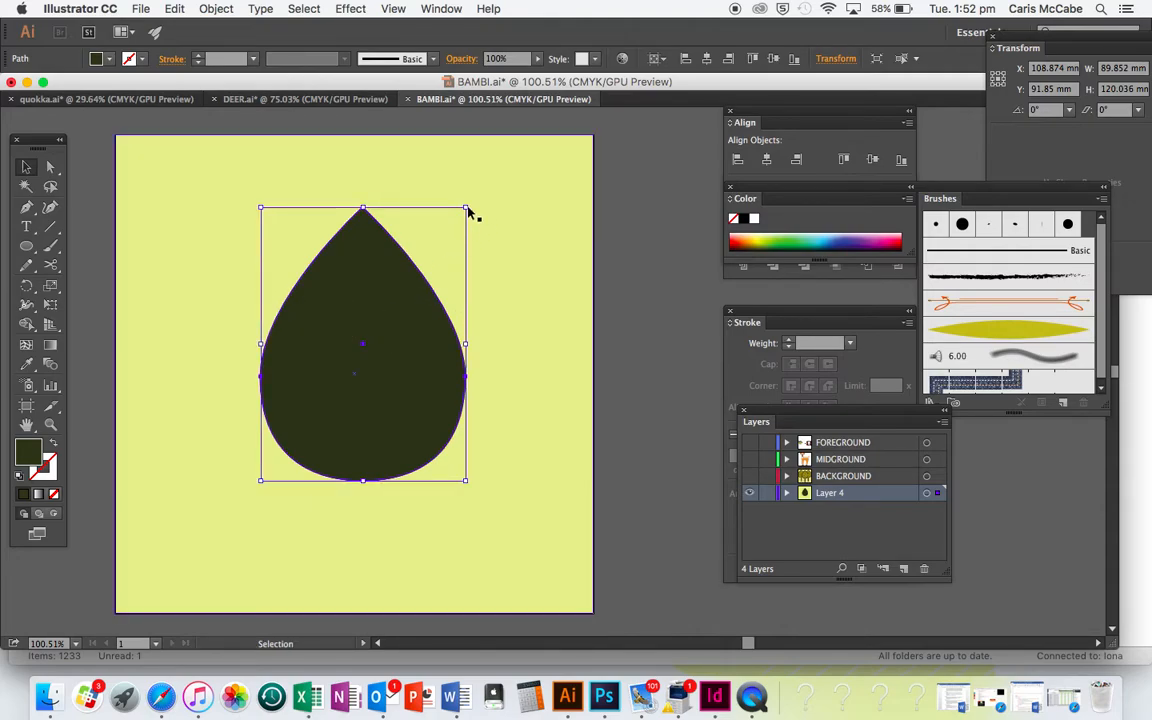
drag(465, 208, 432, 252)
drag(380, 329, 395, 315)
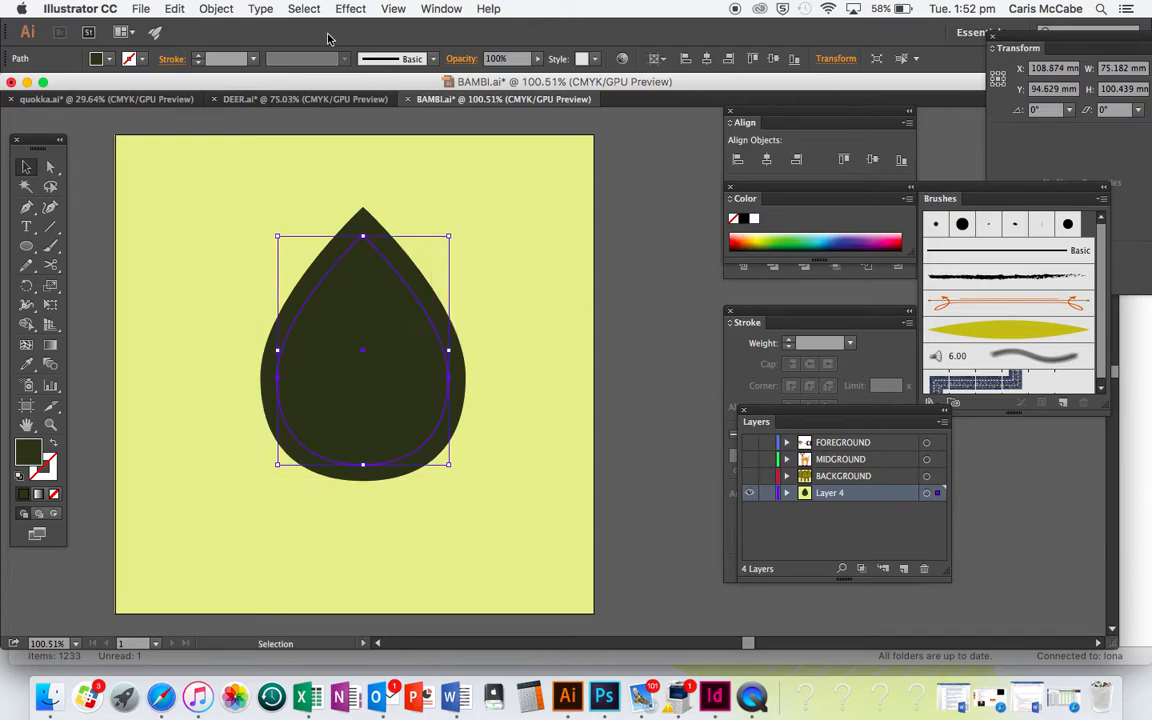
Turn off Smart Guides
click(436, 8)
mouse_move(397, 8)
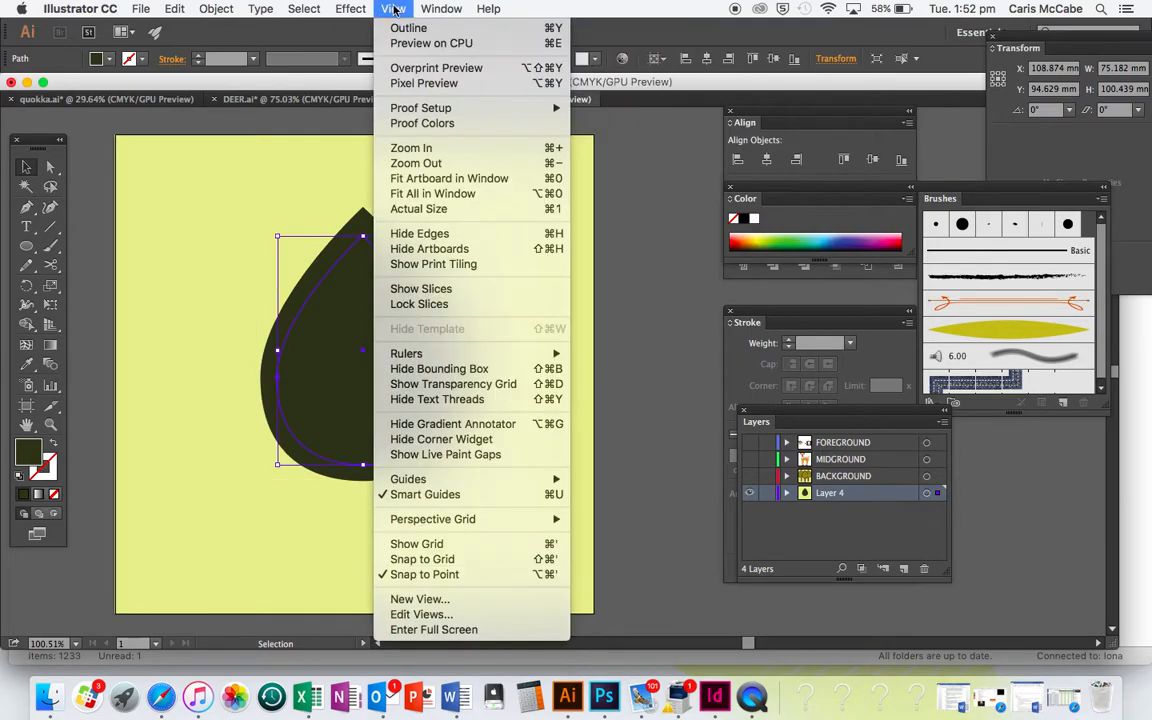
click(428, 494)
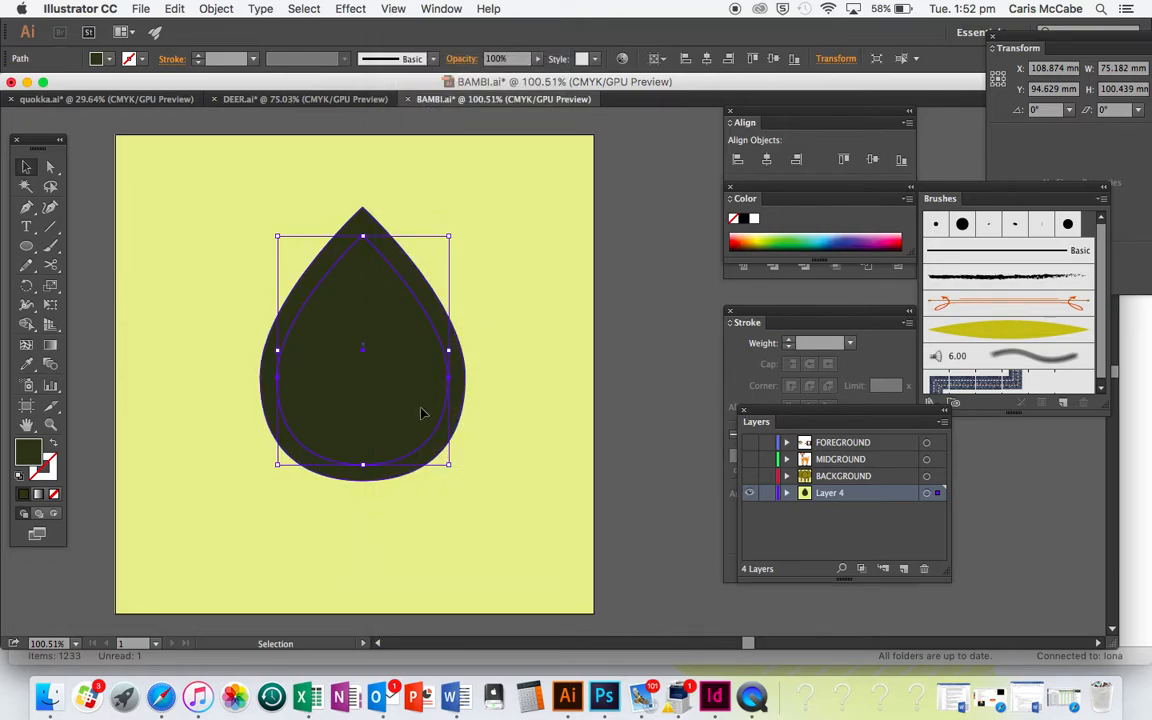
Fill the inner teardrop with olive green #757515
double_click(33, 447)
mouse_move(767, 194)
mouse_down()
mouse_move(748, 200)
mouse_move(750, 185)
mouse_up()
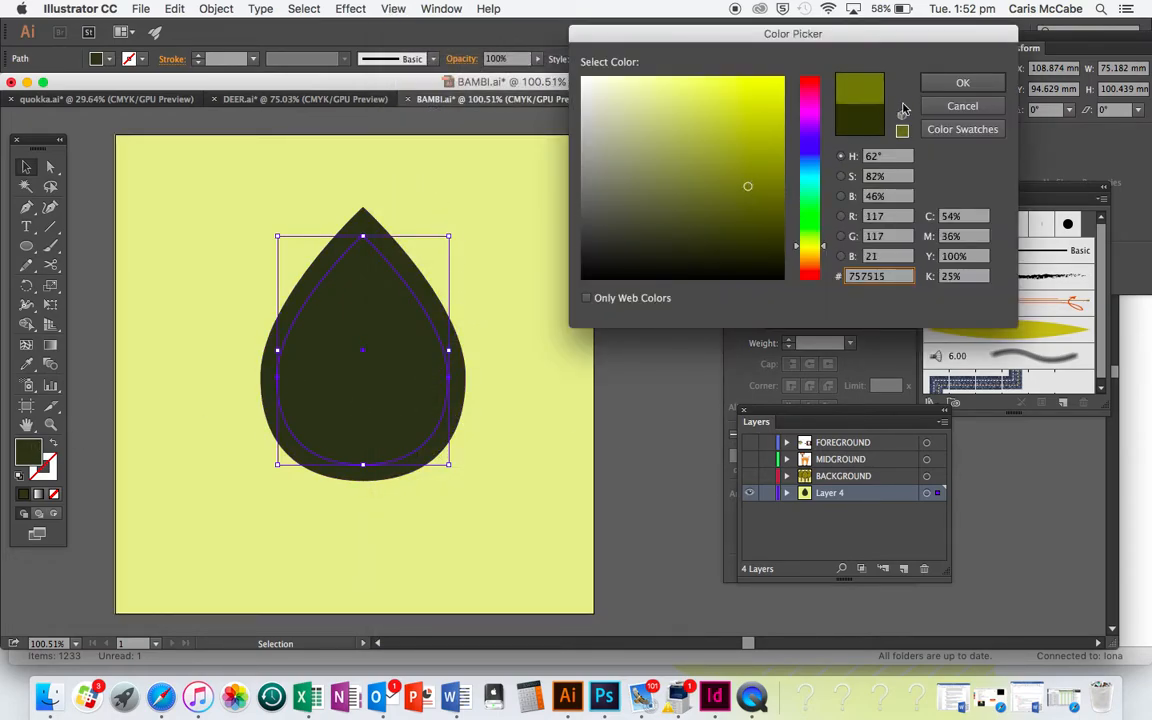
click(960, 83)
click(643, 267)
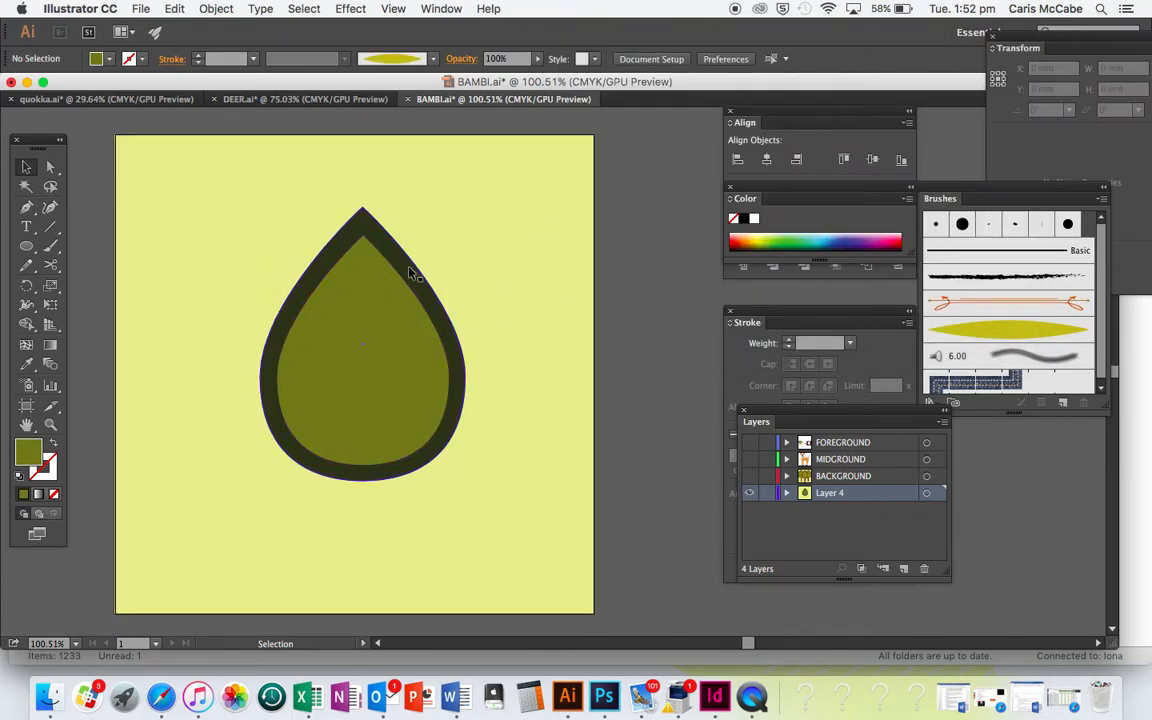
Select the outer dark teardrop and set the blend spacing to Smooth Color
click(411, 270)
click(225, 9)
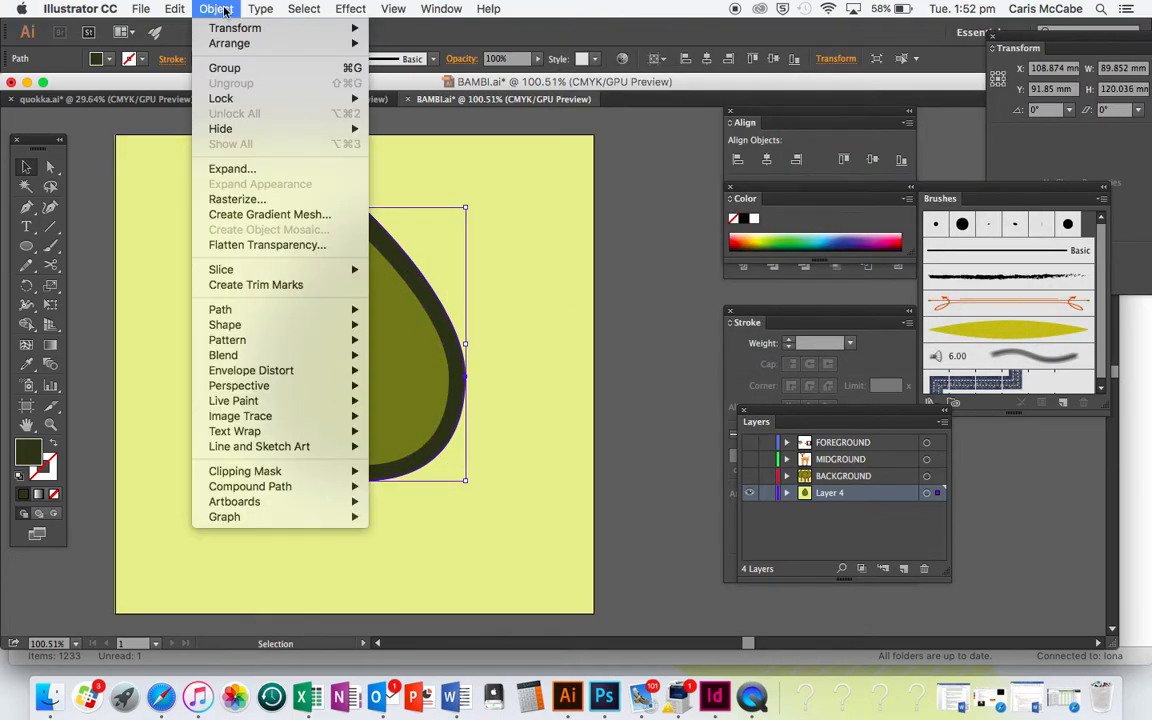
mouse_move(275, 357)
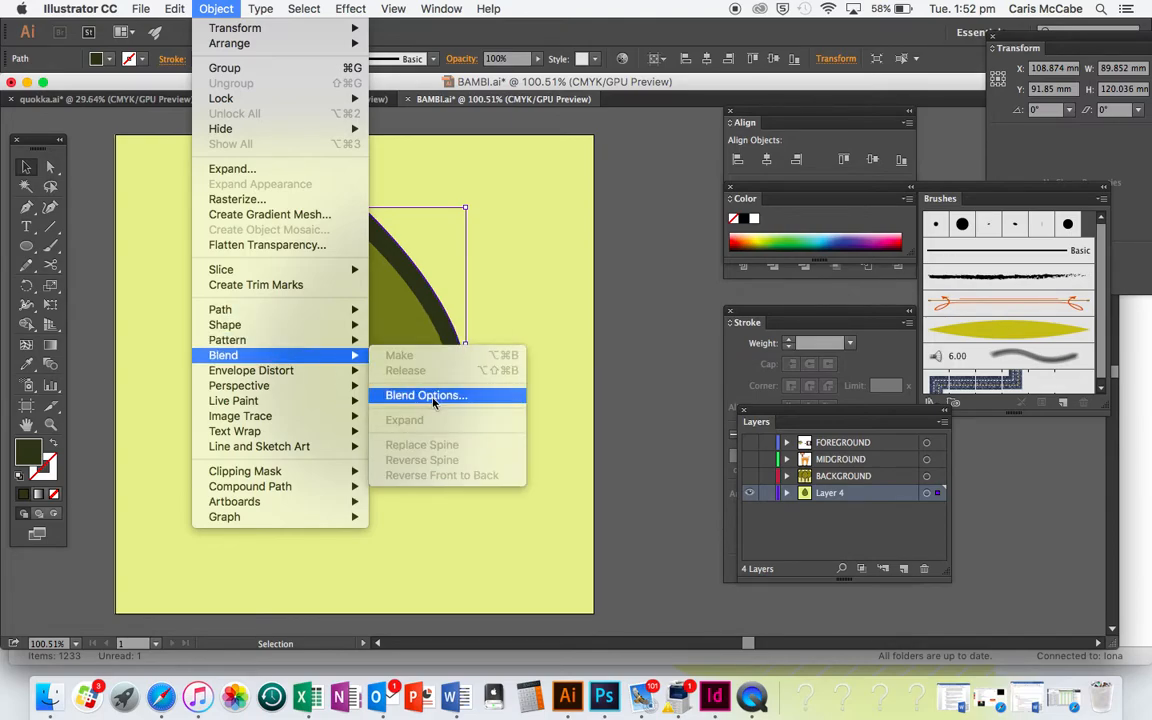
click(462, 395)
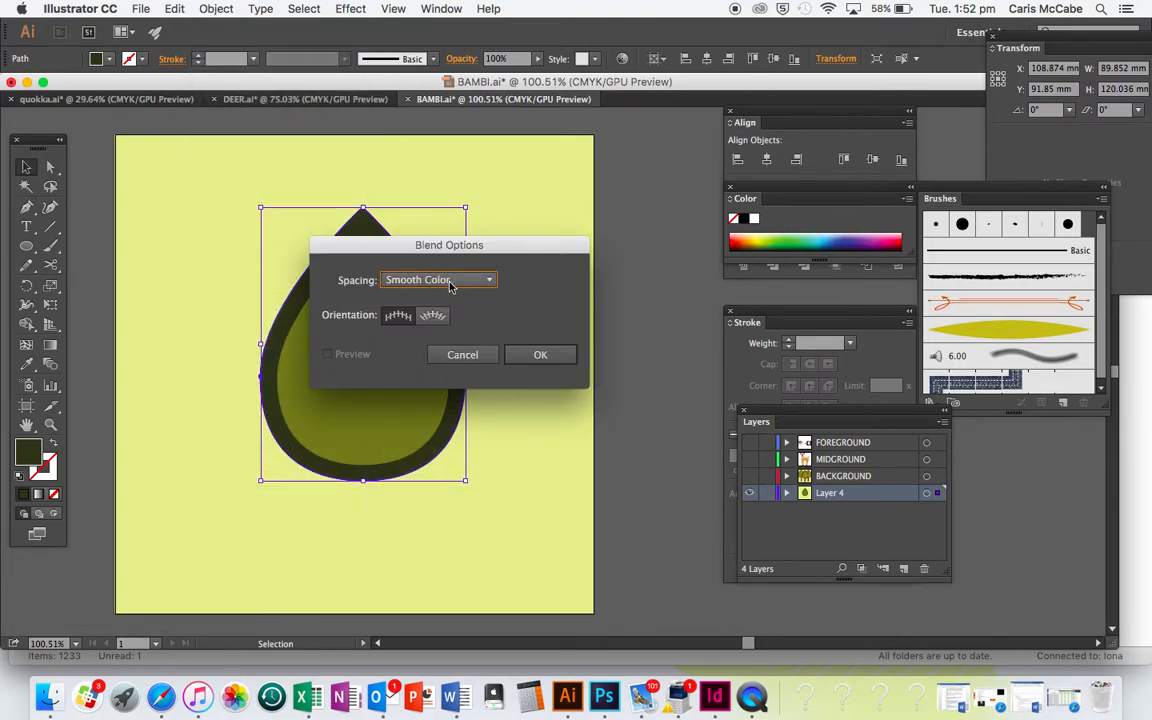
click(489, 280)
click(448, 299)
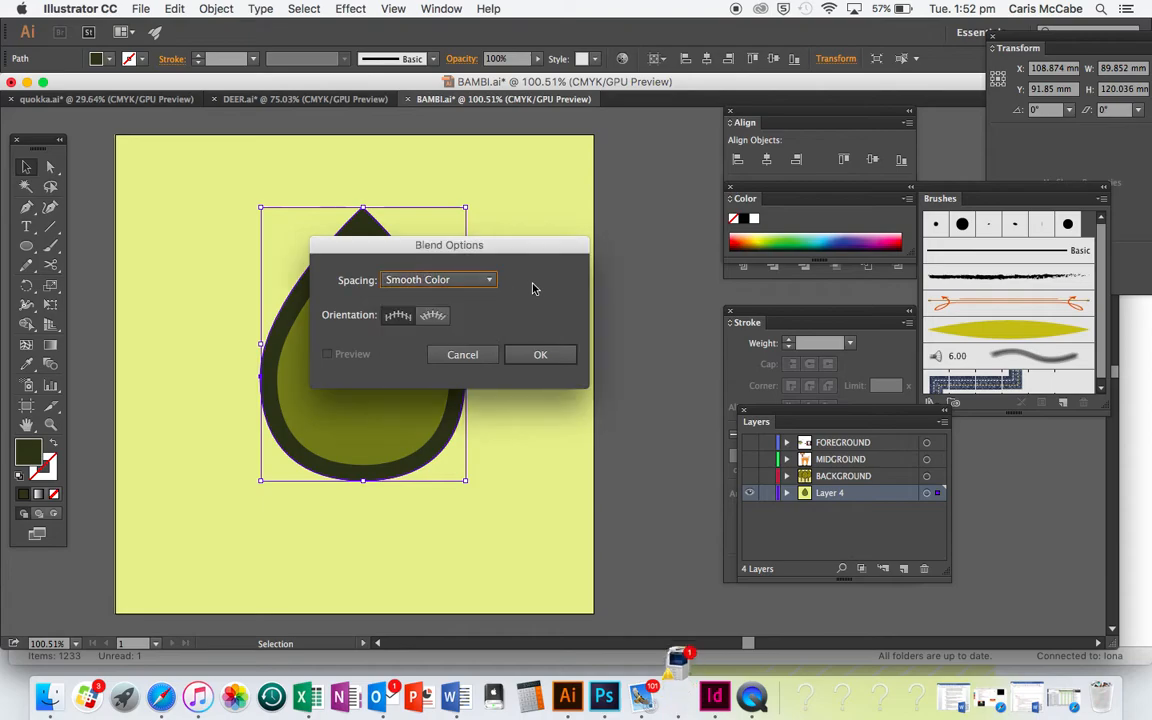
click(561, 366)
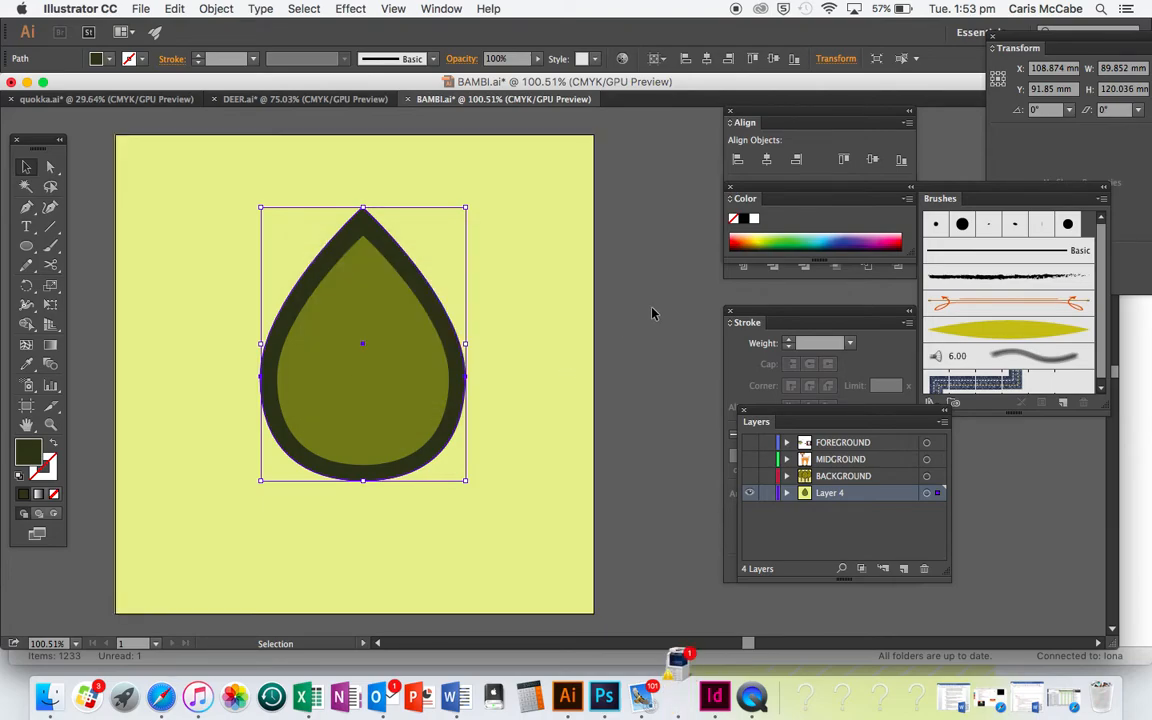
Add the inner teardrop to the selection and blend the two shapes into one shaded form
shift+click(380, 325)
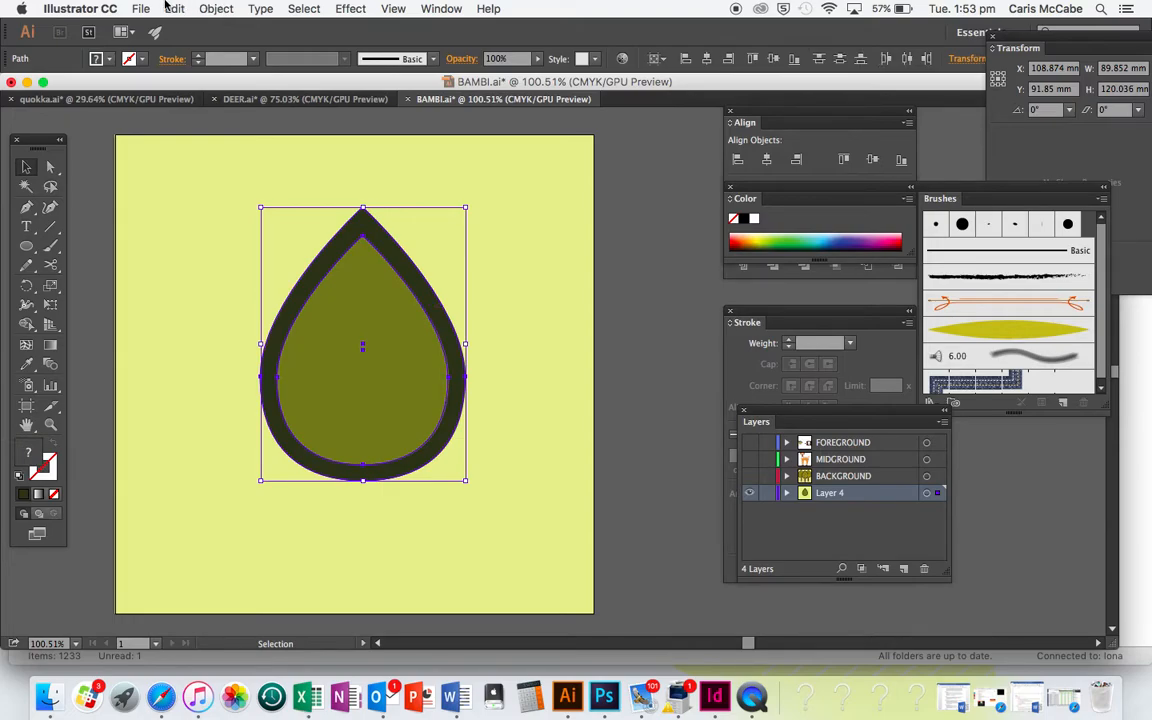
click(216, 8)
mouse_move(296, 357)
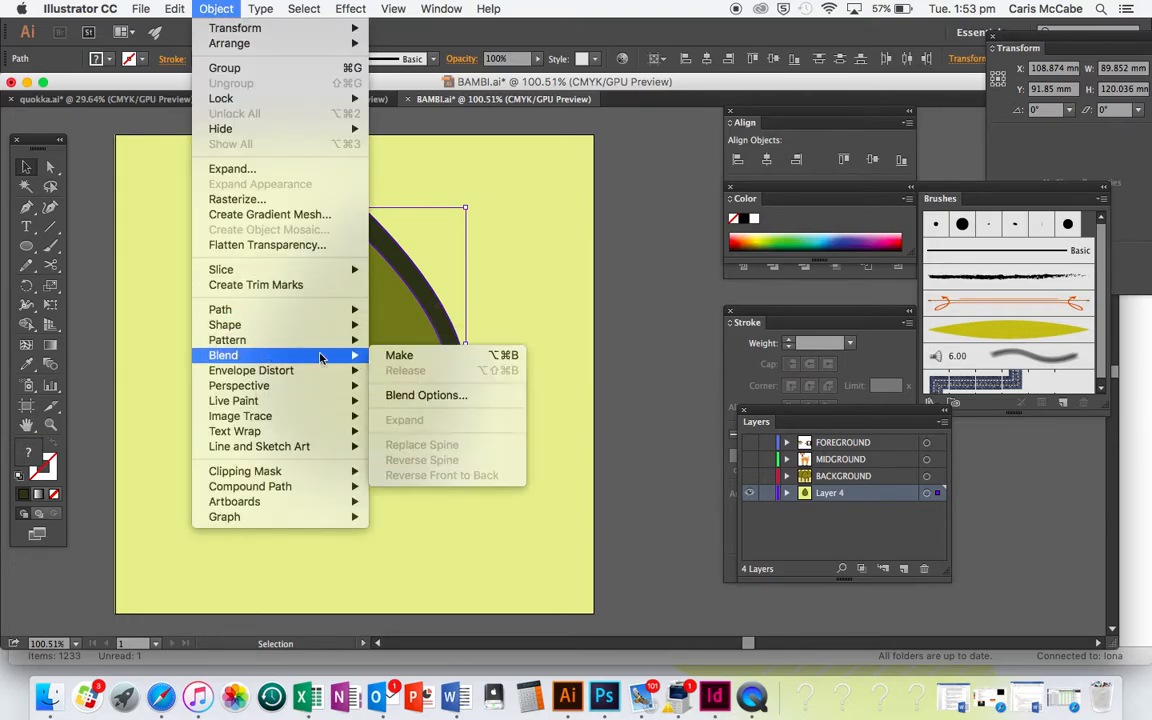
click(392, 356)
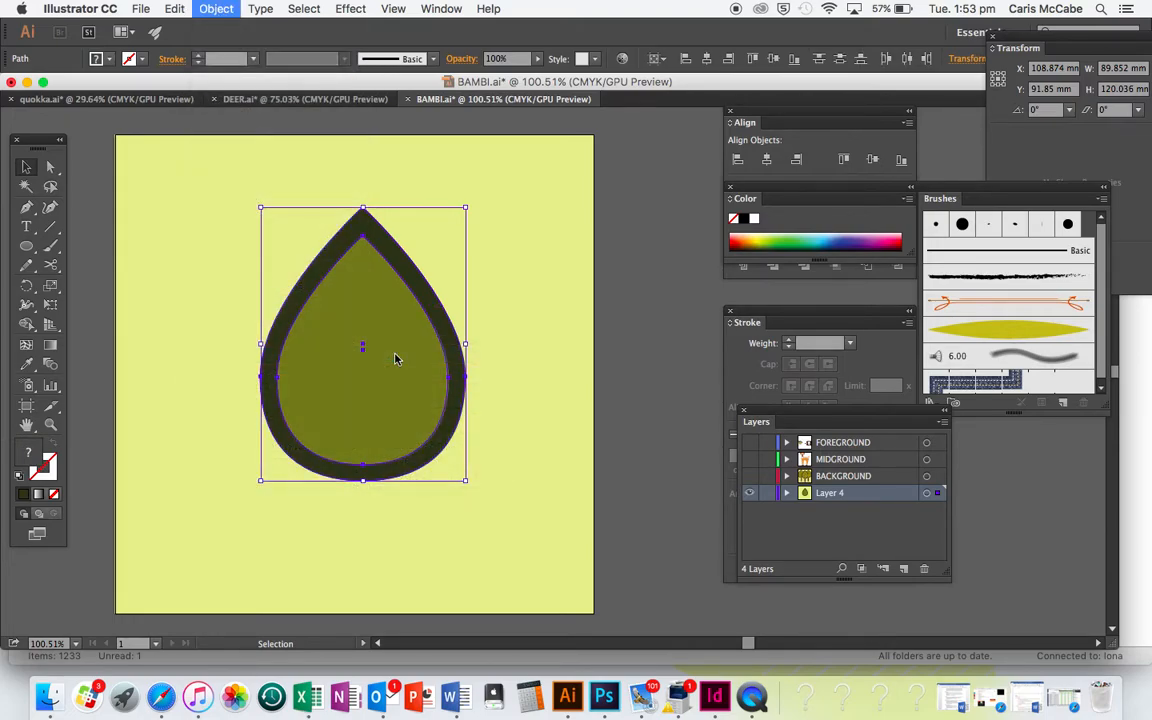
click(663, 323)
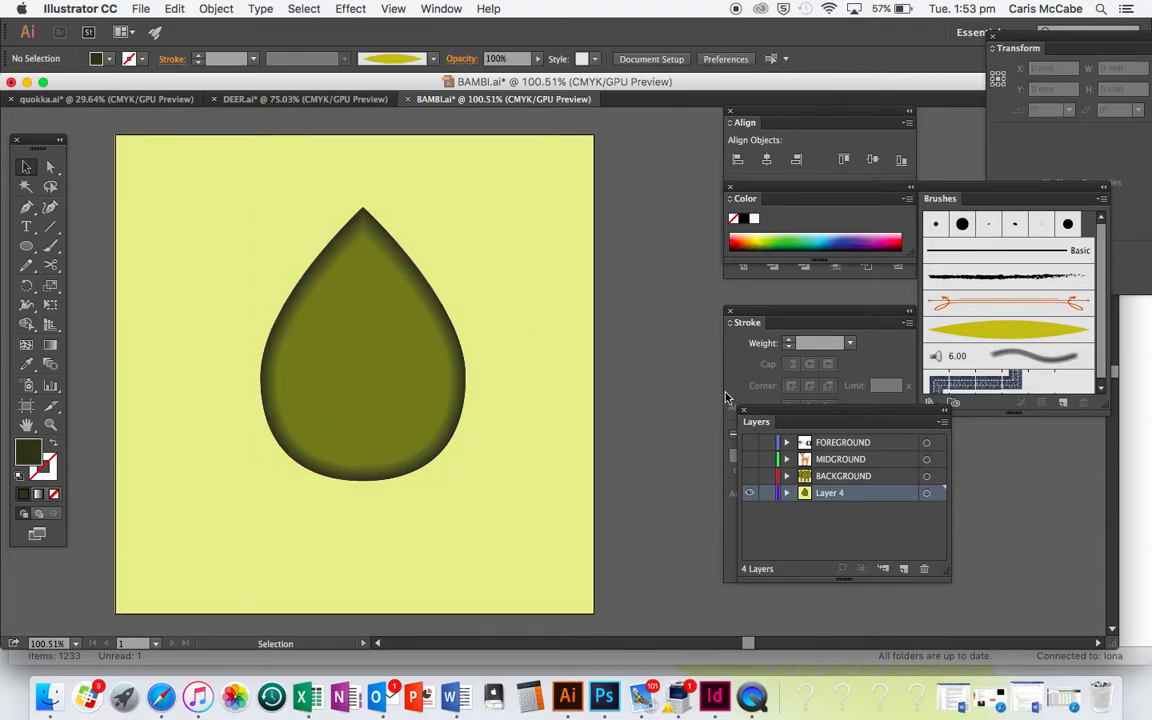
click(410, 350)
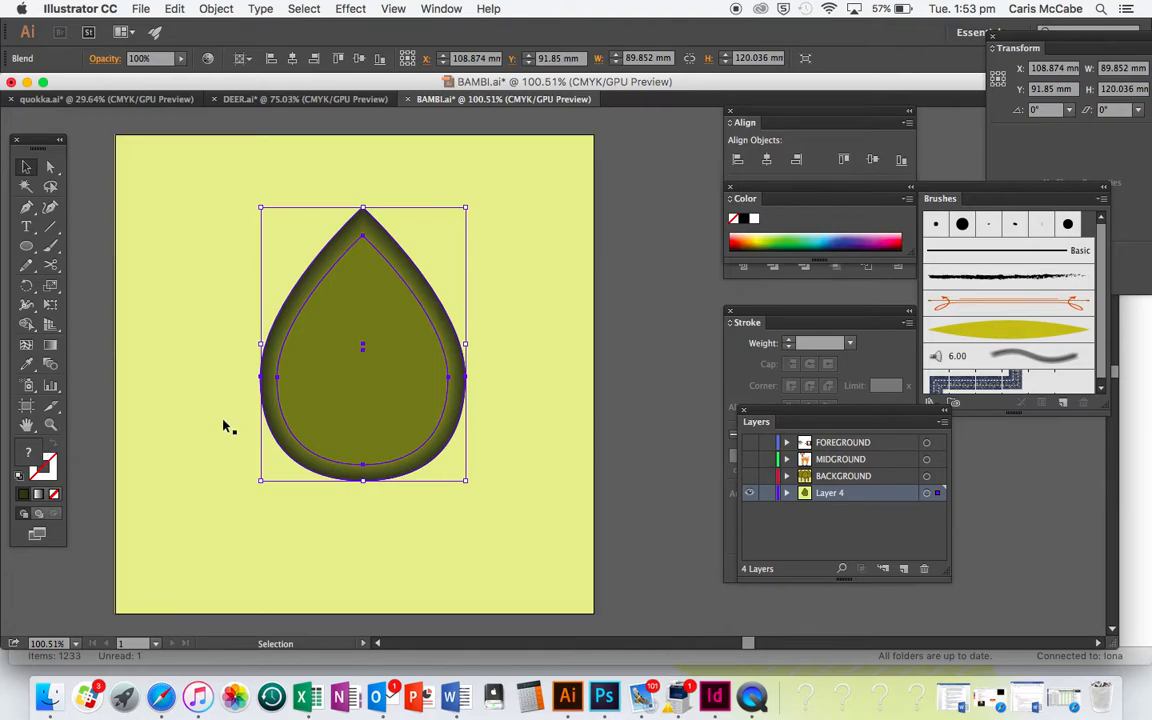
click(636, 334)
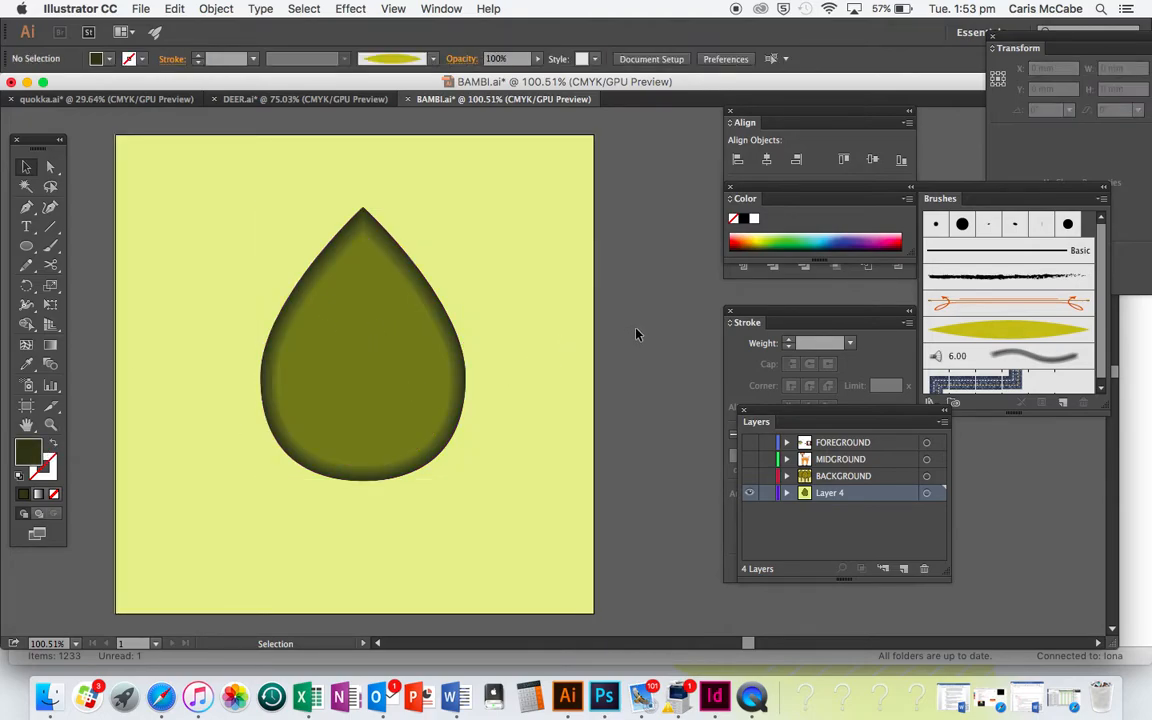
Draw a small vertical ellipse about 4 by 10 mm beside the teardrop's tip and convert its top and bottom anchor points to corners
click(26, 246)
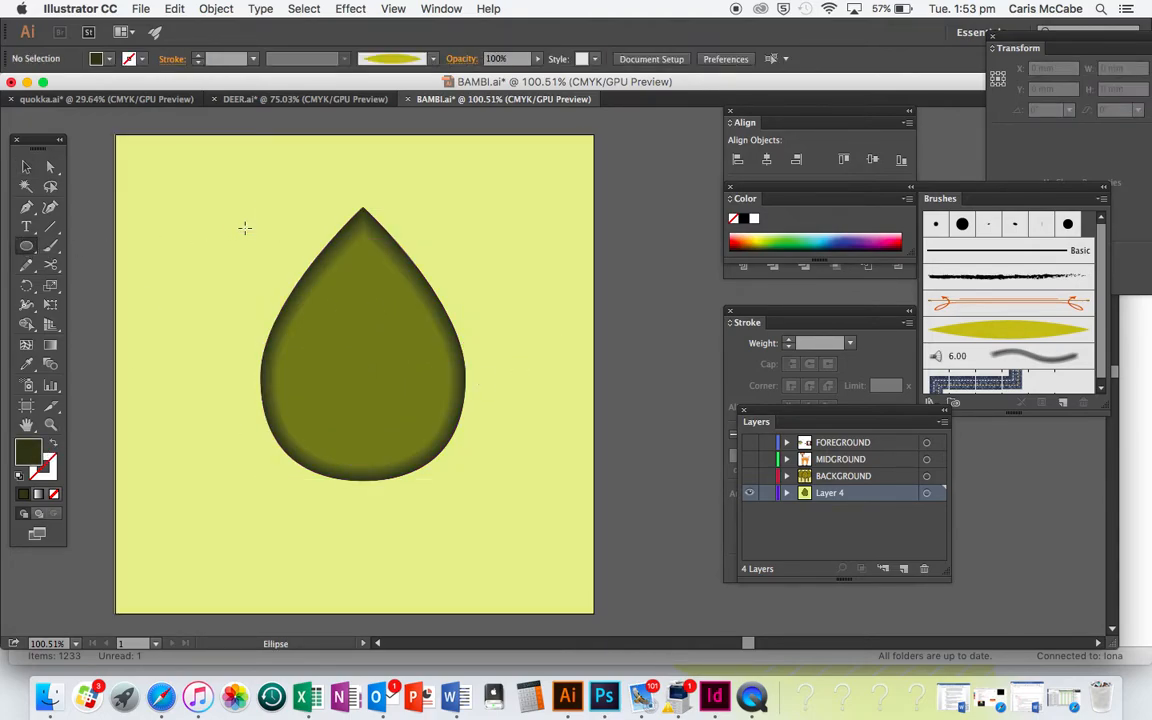
drag(241, 216, 252, 244)
scroll(285, 310, up, 5)
scroll(285, 310, up, 5)
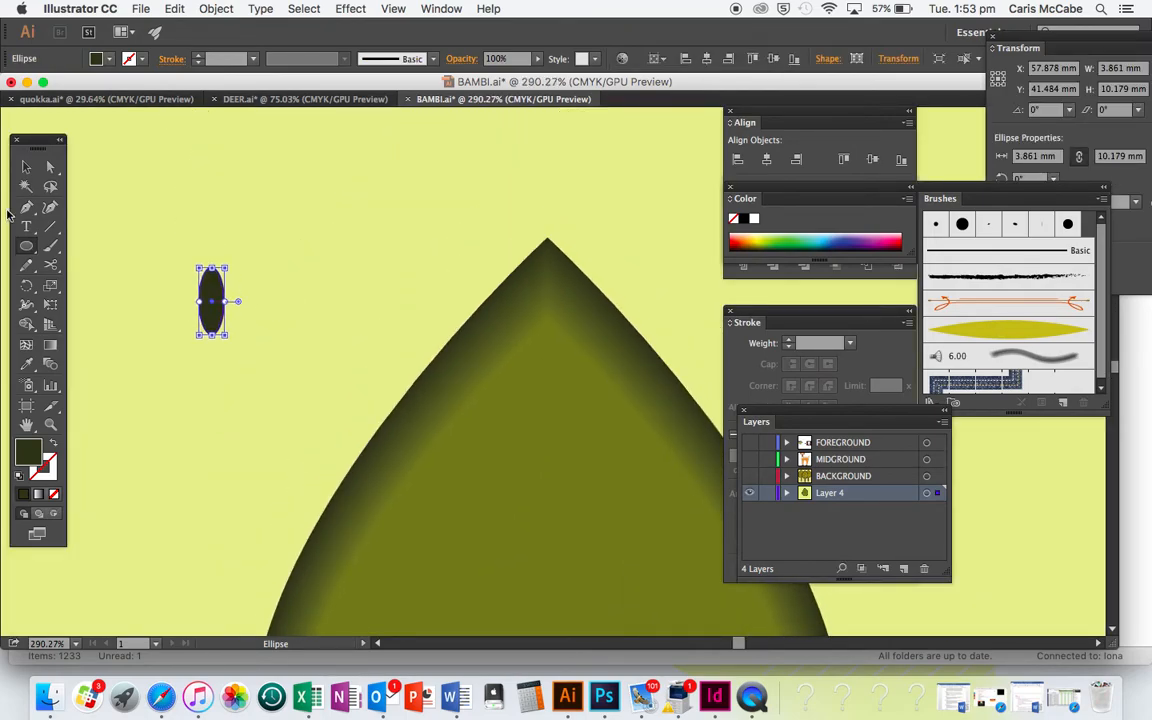
click(51, 167)
click(212, 268)
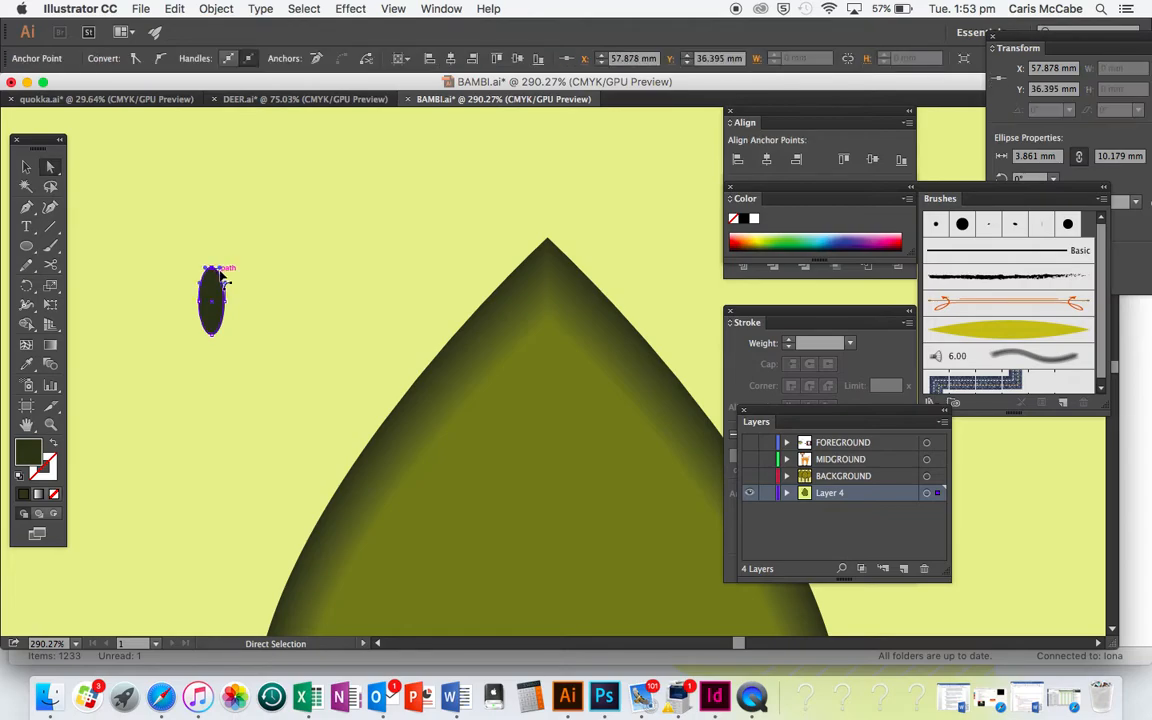
click(137, 59)
click(214, 335)
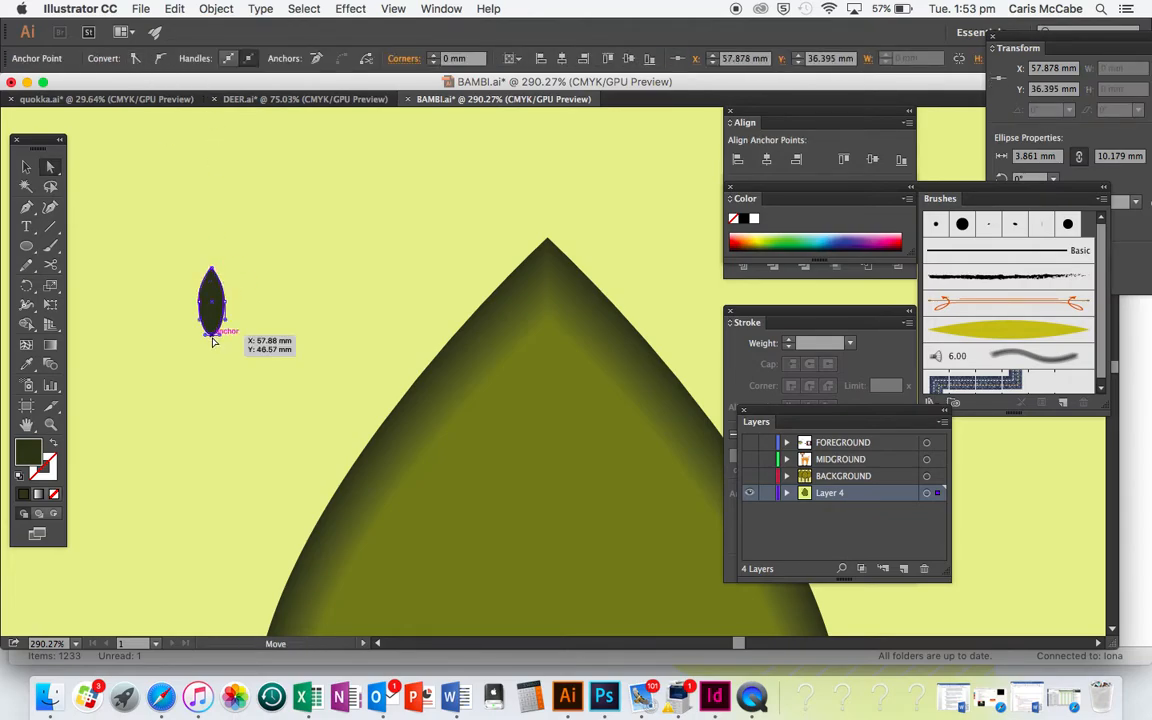
click(136, 59)
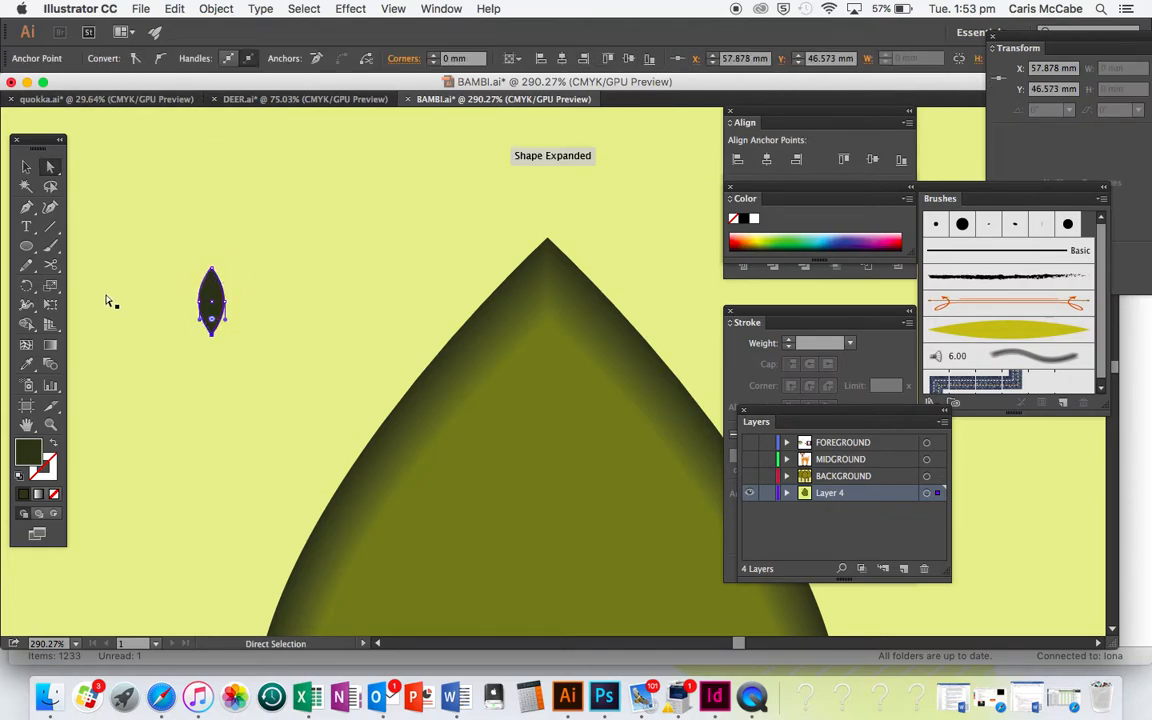
Narrow the small leaf shape to about 3.3 mm wide
click(27, 169)
drag(225, 302, 221, 302)
click(274, 313)
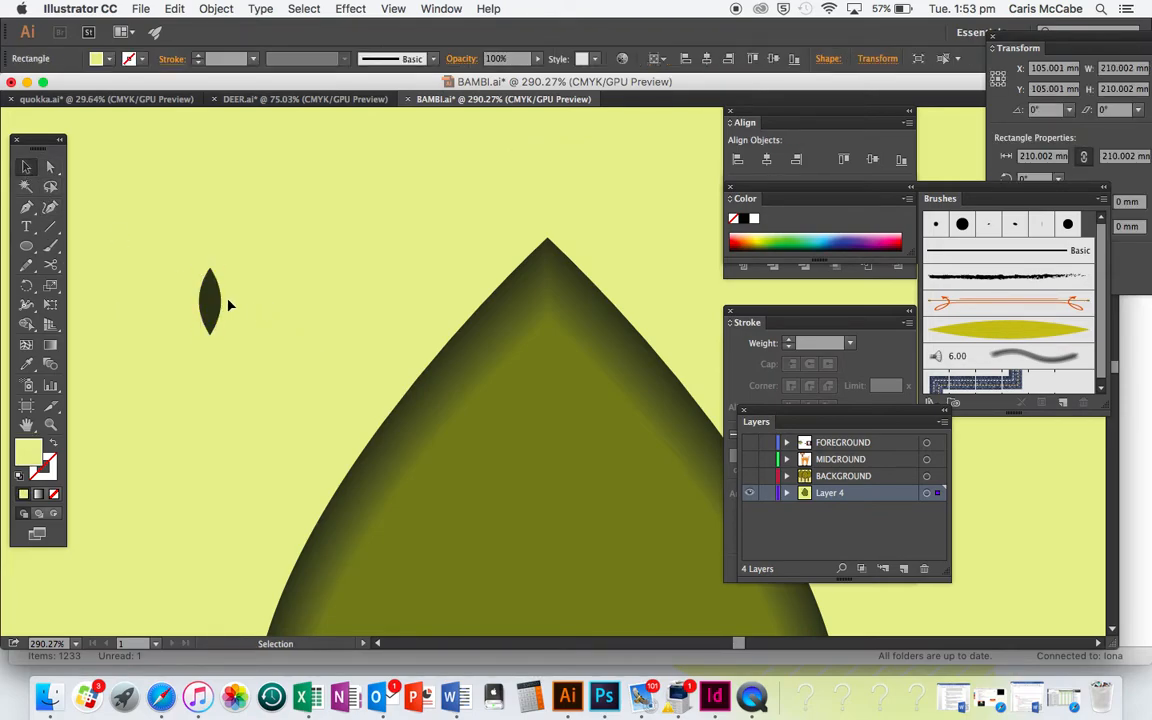
Bring up the Brushes panel and place it near the small leaf shape
click(440, 8)
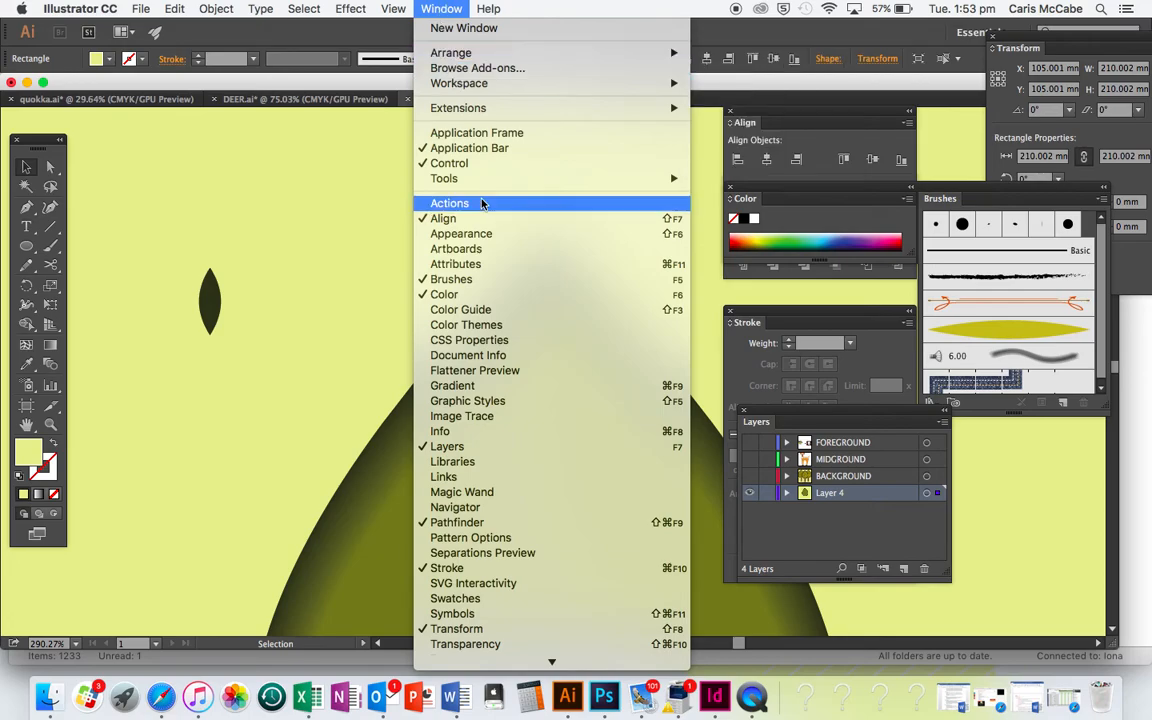
click(462, 279)
click(432, 6)
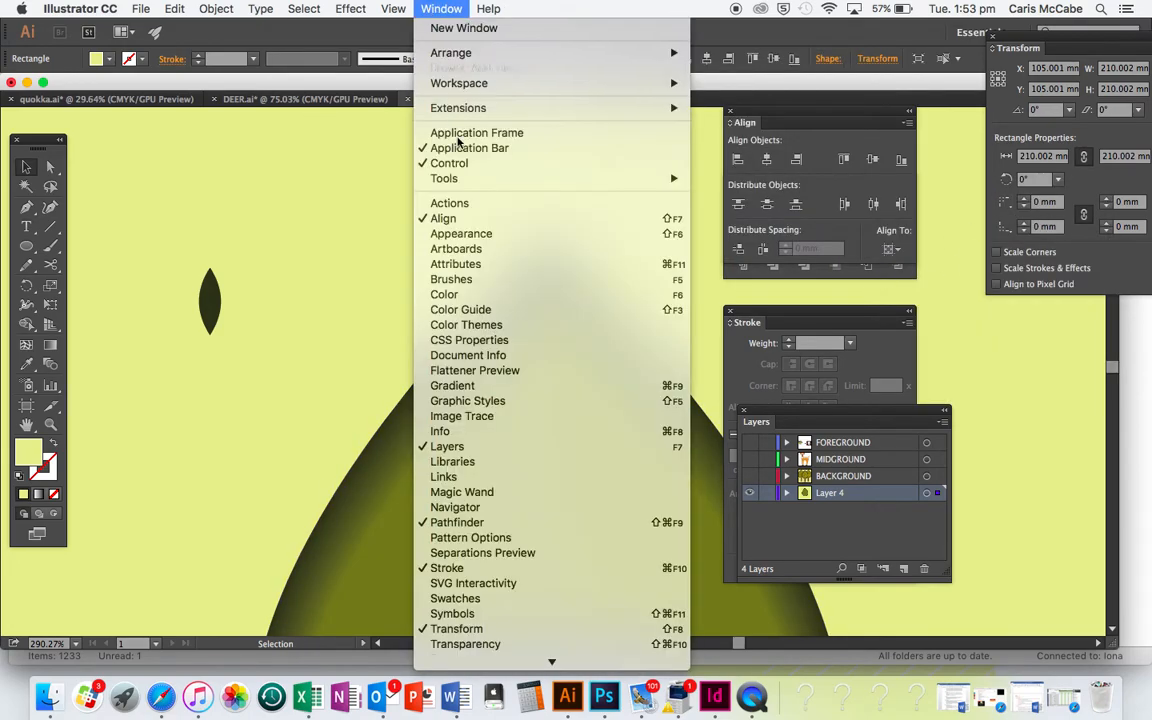
click(472, 208)
click(453, 8)
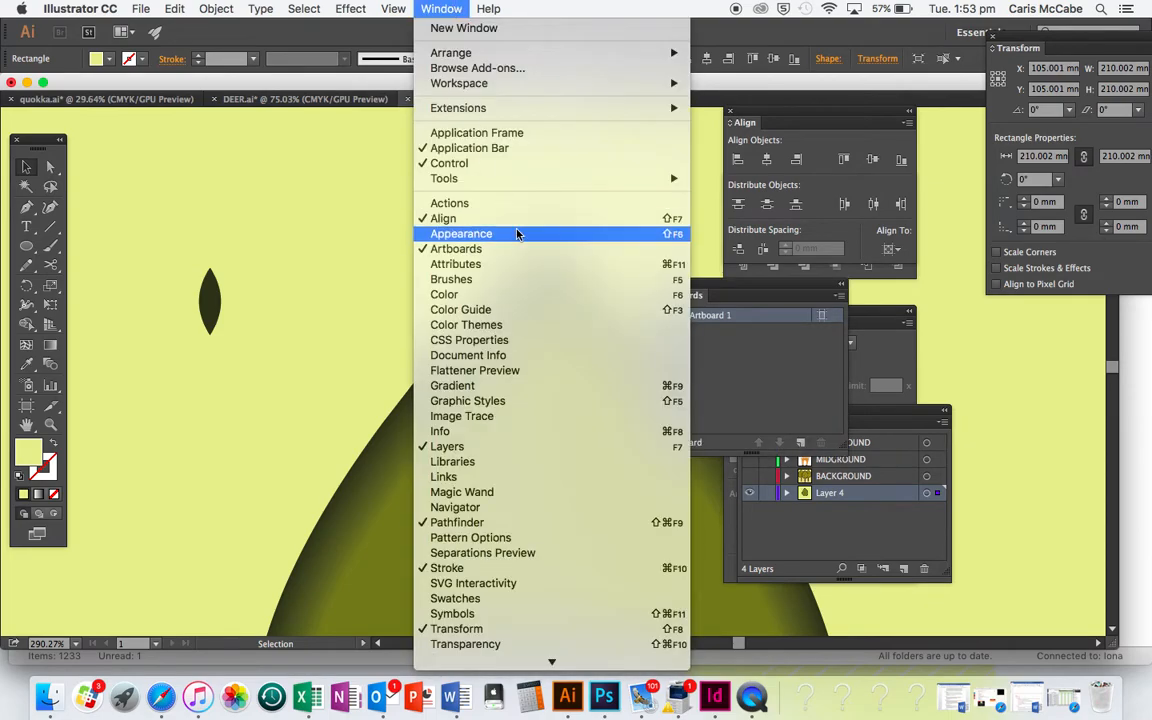
click(454, 252)
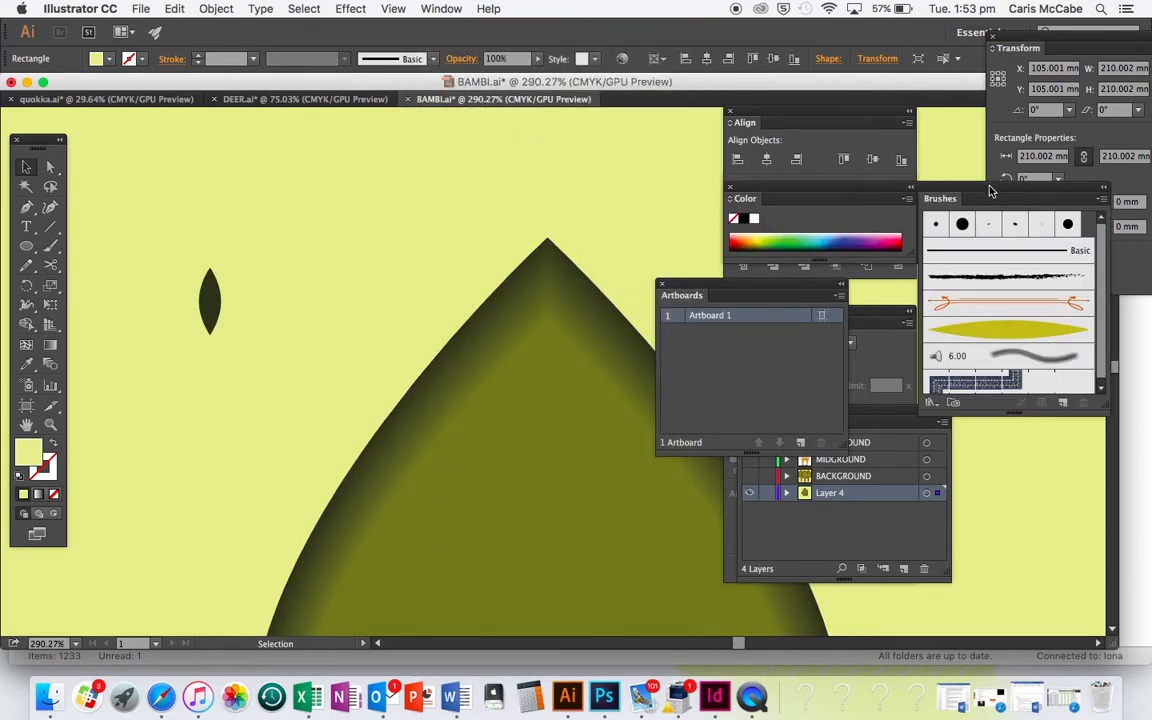
drag(990, 191, 563, 187)
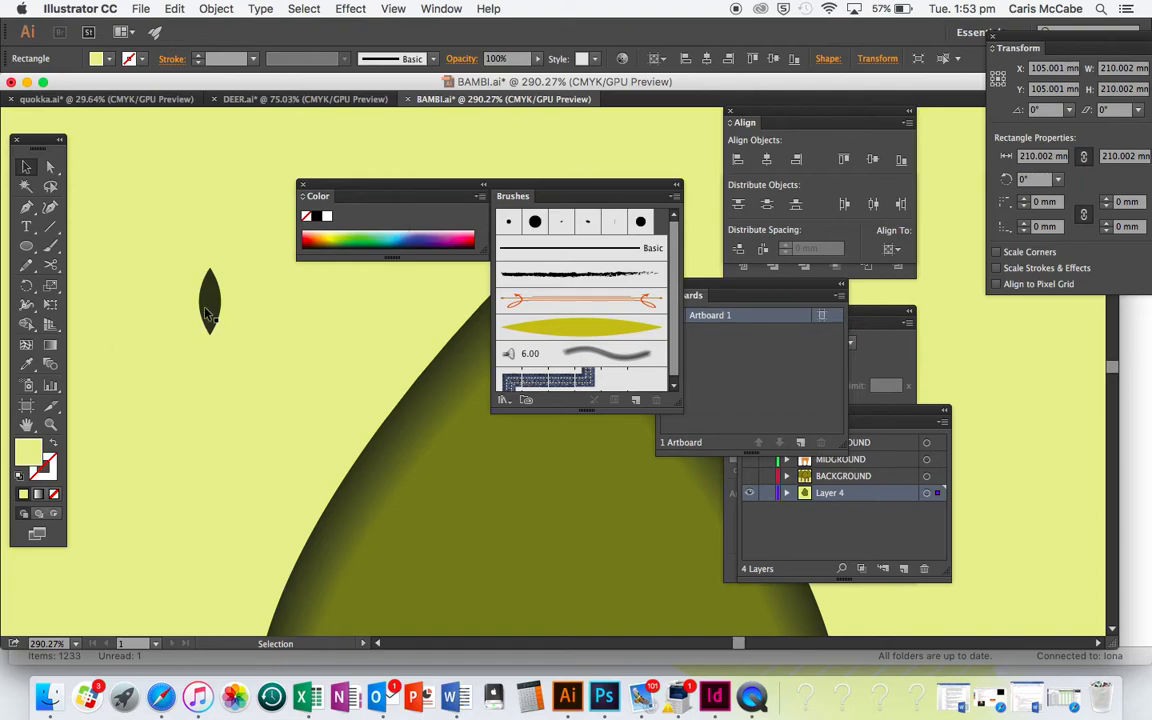
Fill the small leaf shape with bright yellow-green #EBEF4D
click(207, 312)
double_click(35, 455)
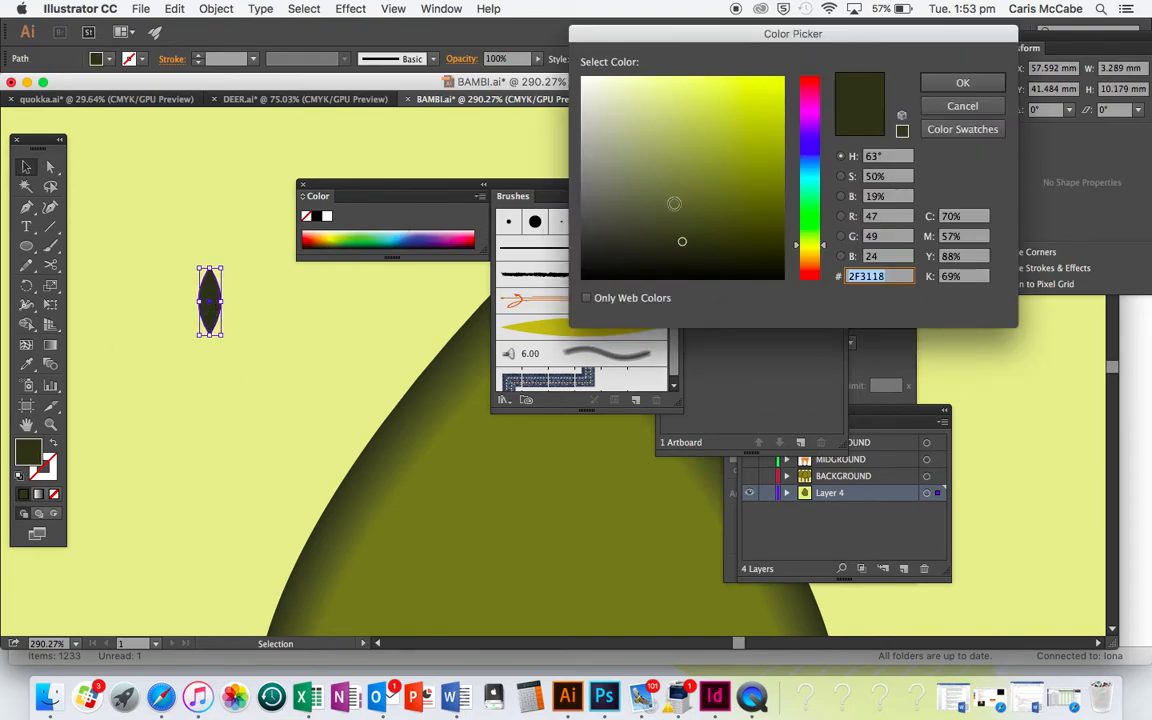
click(722, 88)
click(962, 82)
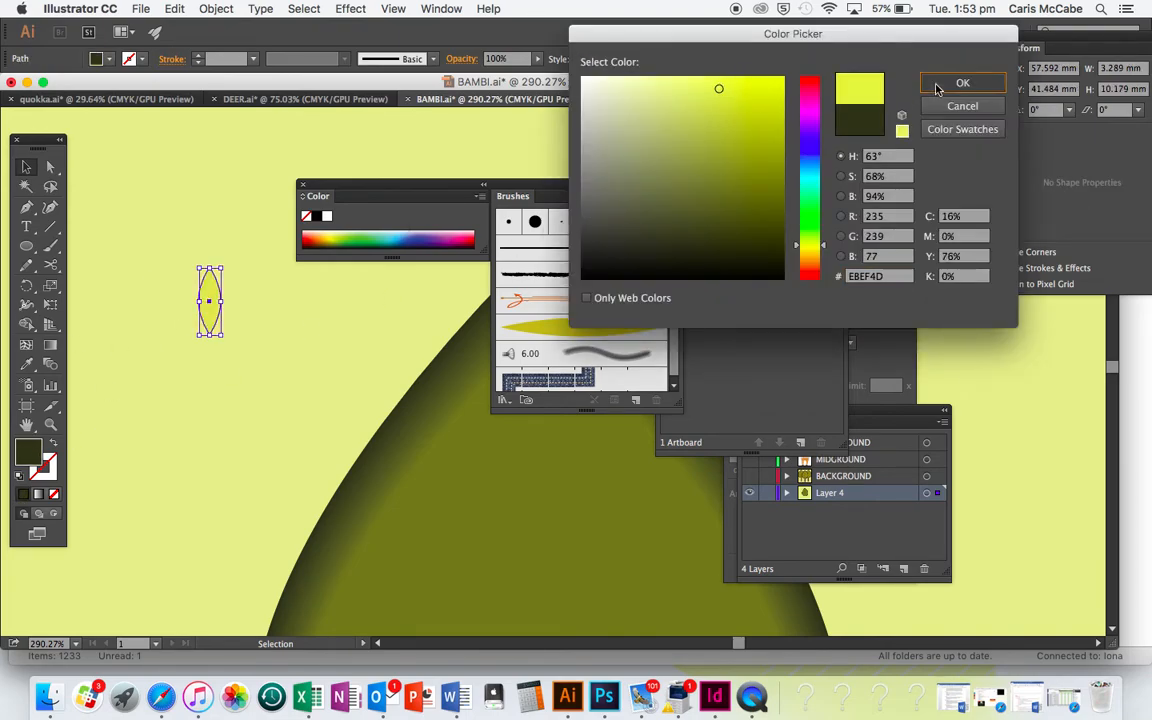
Create an art brush from the leaf shape with its scaling set to Scale Proportionately
mouse_move(207, 297)
mouse_down()
mouse_move(485, 292)
mouse_move(530, 302)
mouse_up()
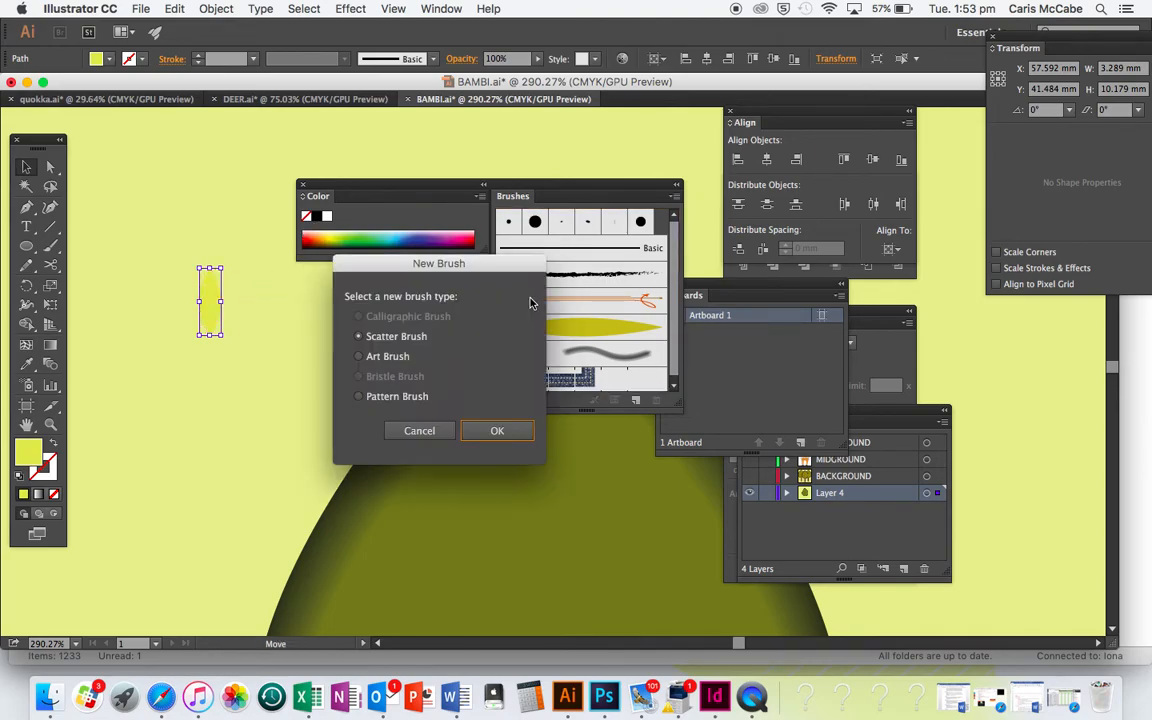
click(399, 356)
click(497, 430)
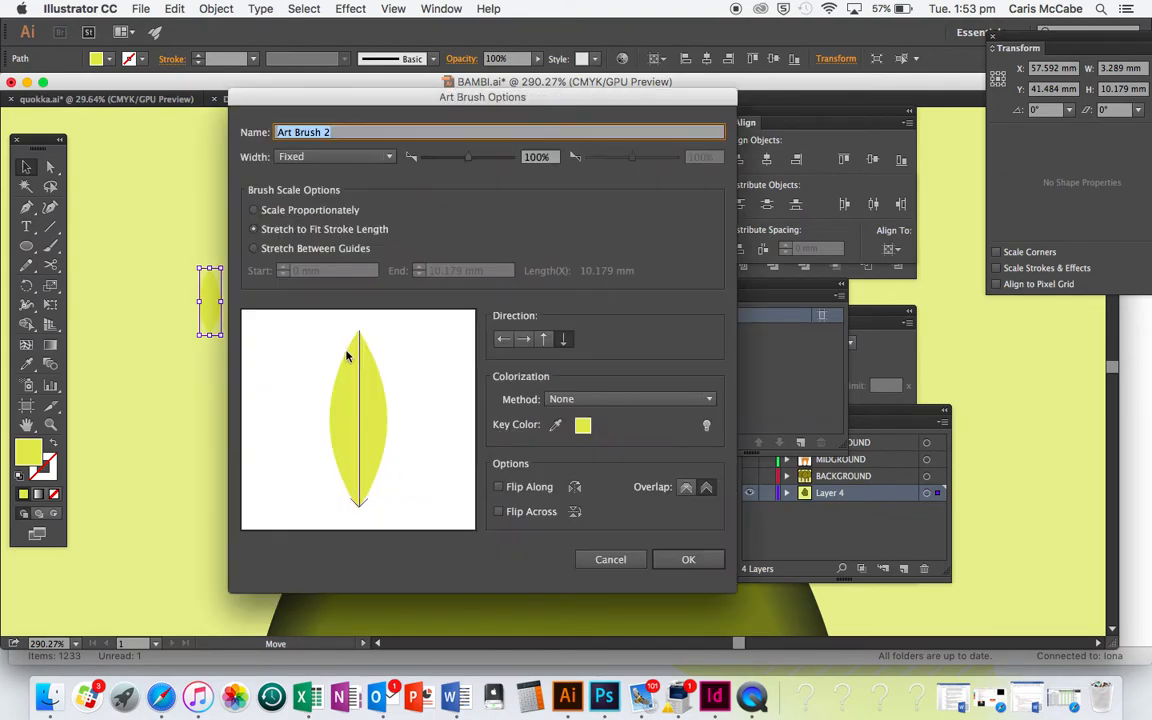
click(278, 213)
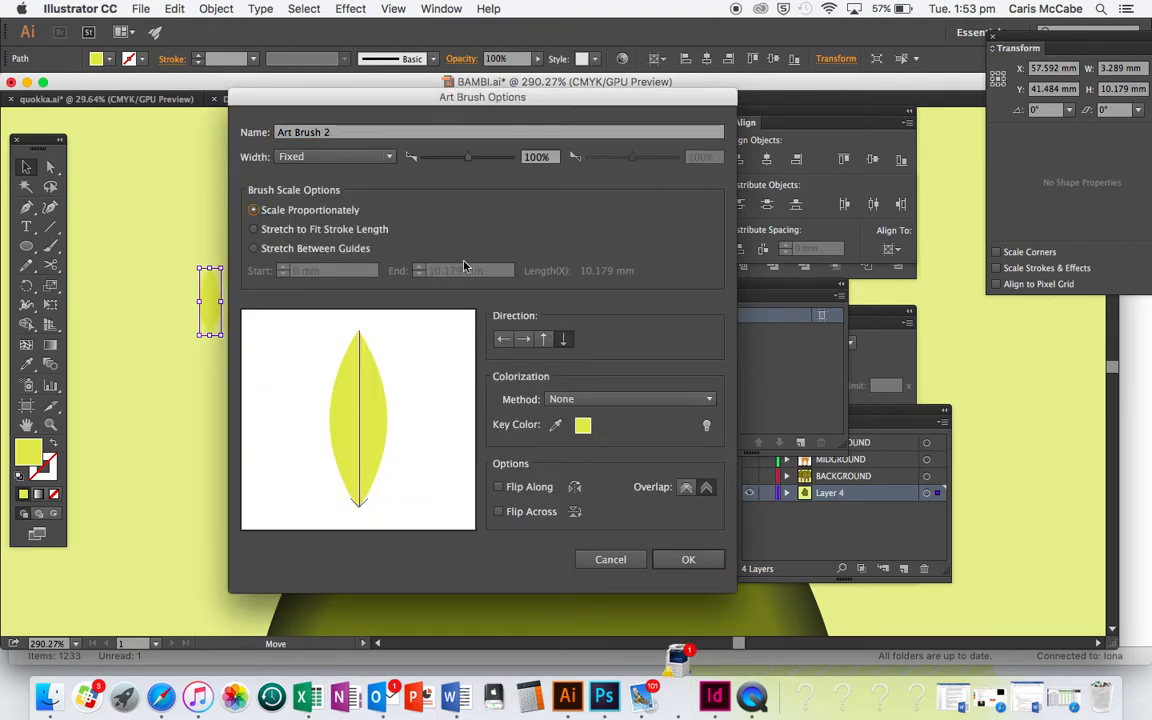
click(688, 560)
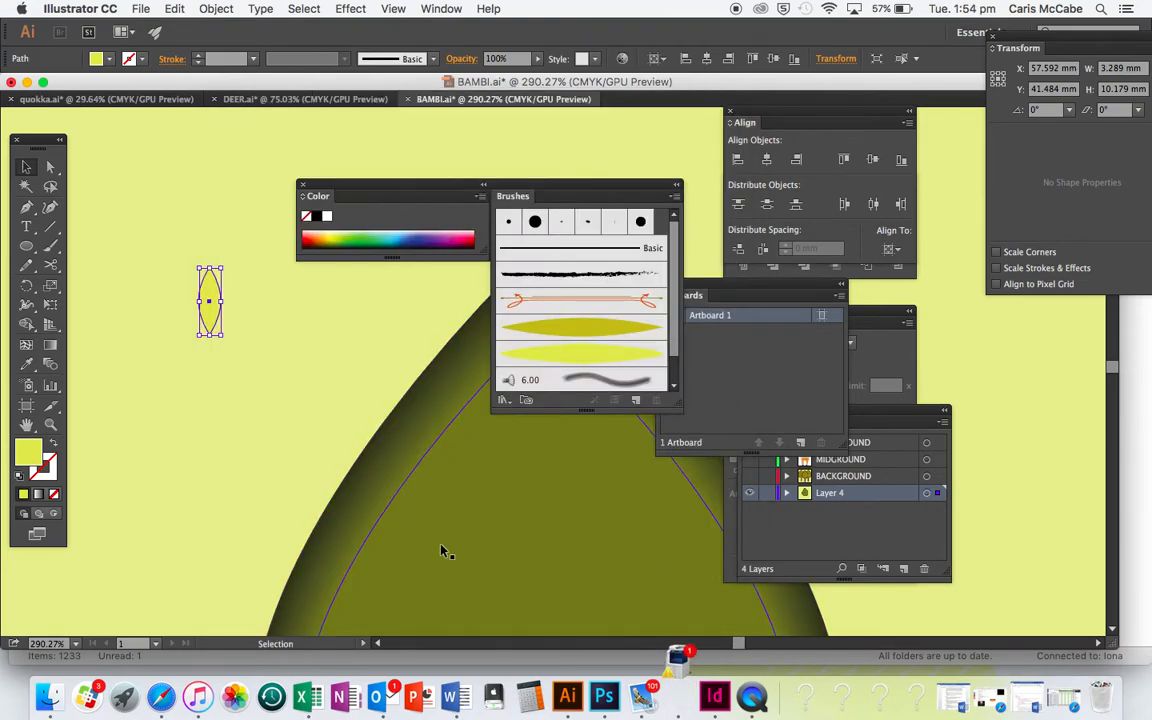
Get the Paintbrush ready with the new yellow-green leaf brush, swapping fill and stroke so the stroke carries the colour and the fill is none
scroll(440, 555, right, 3)
scroll(440, 555, down, 3)
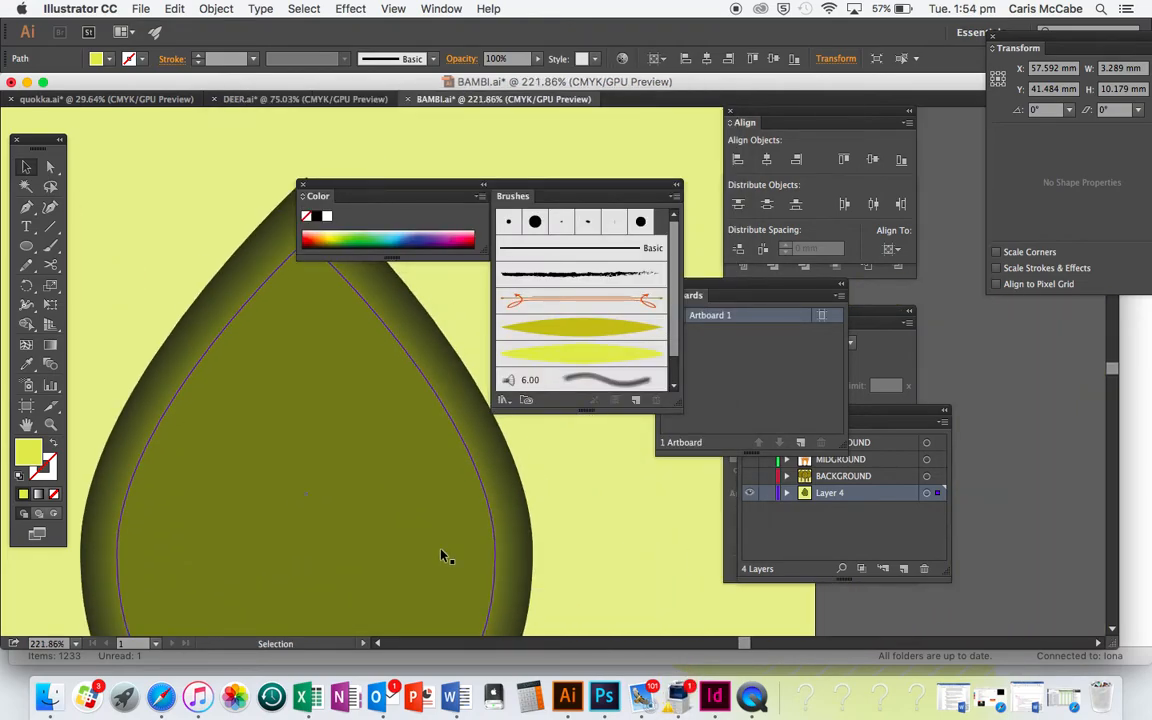
click(50, 248)
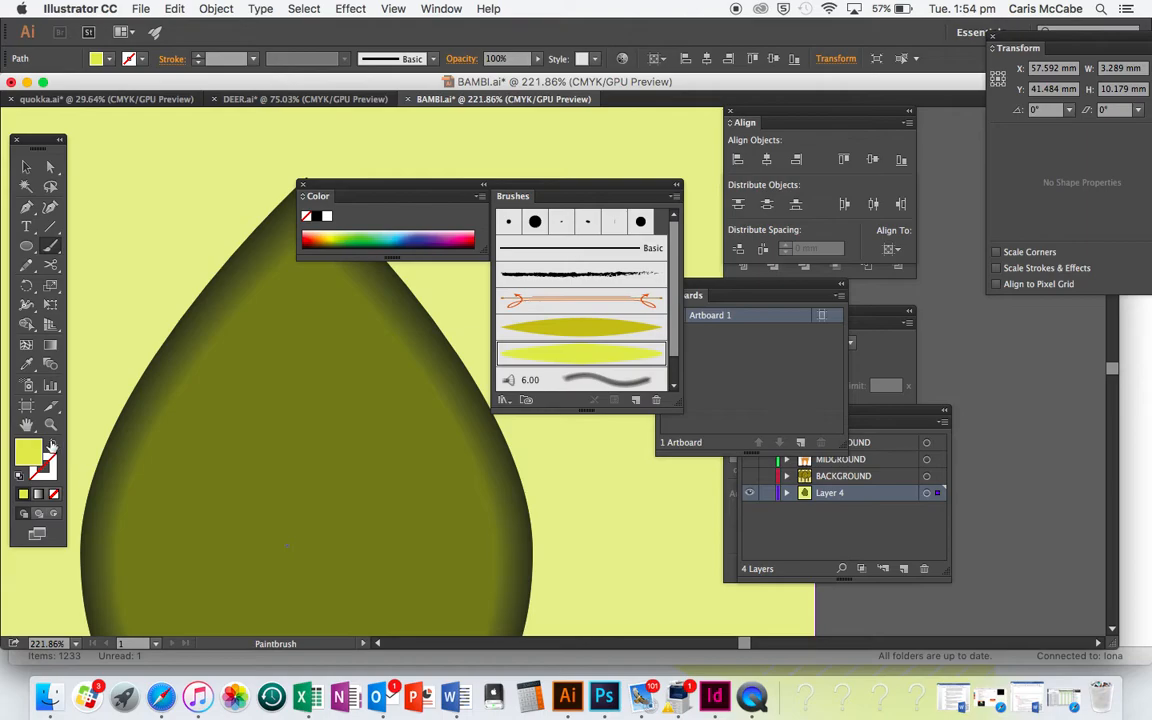
click(52, 445)
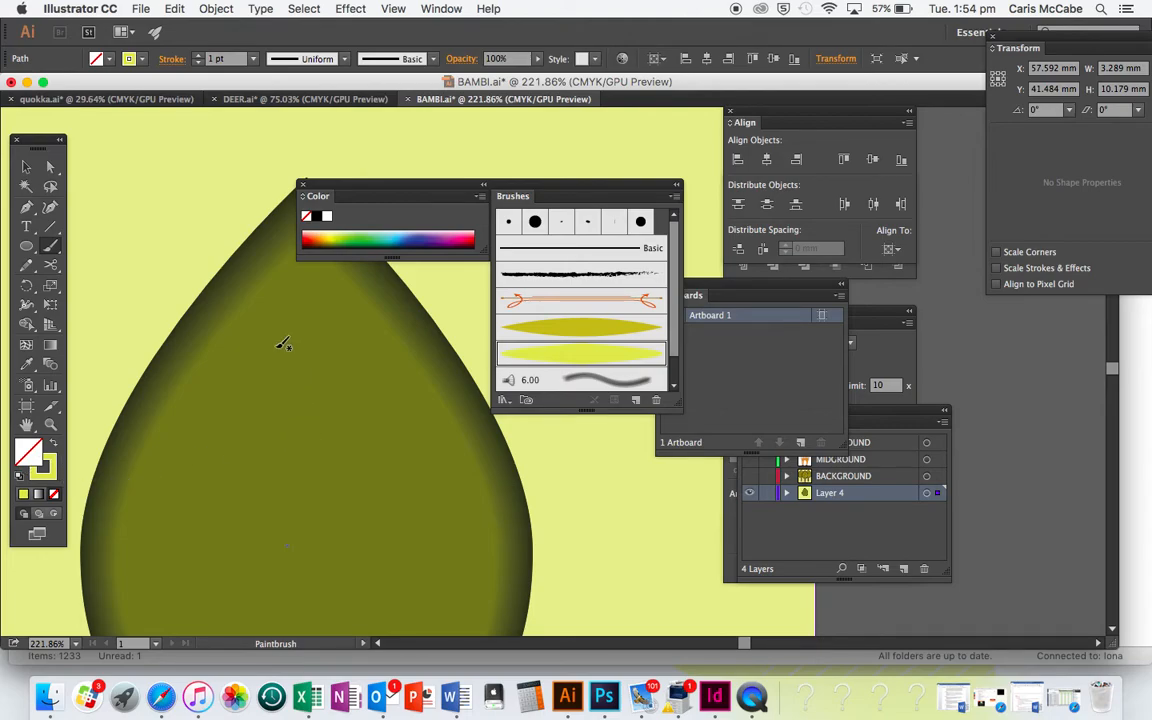
drag(258, 319, 394, 342)
key(super+z)
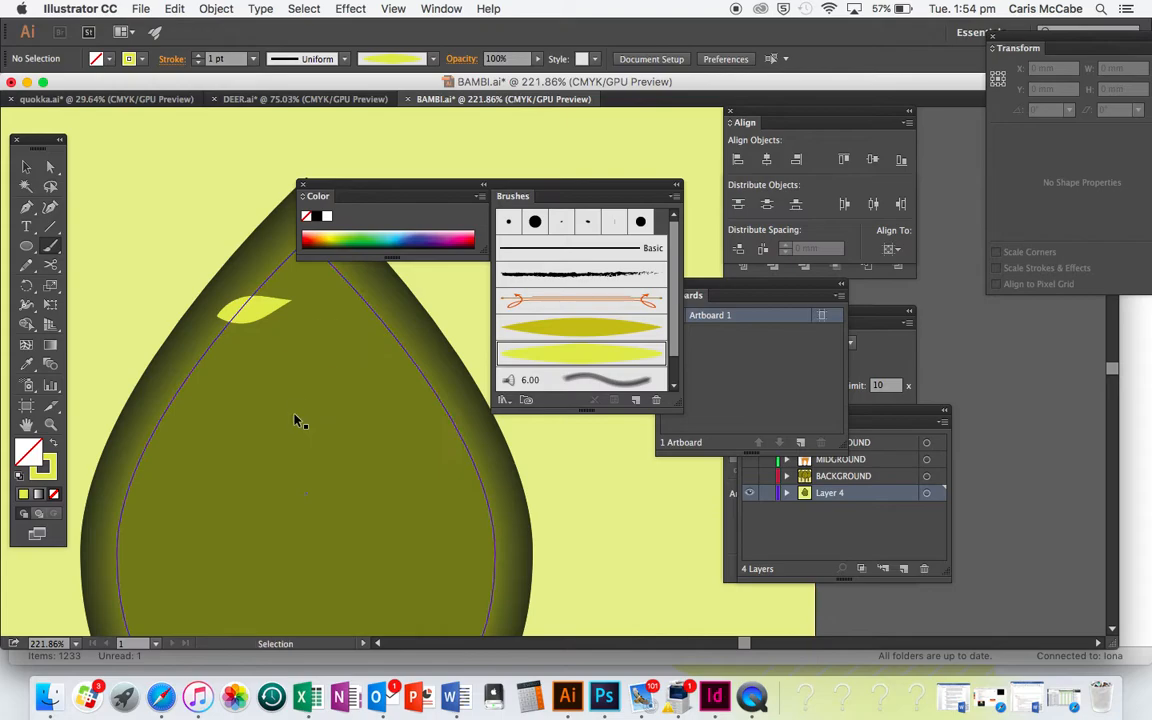
key(super+z)
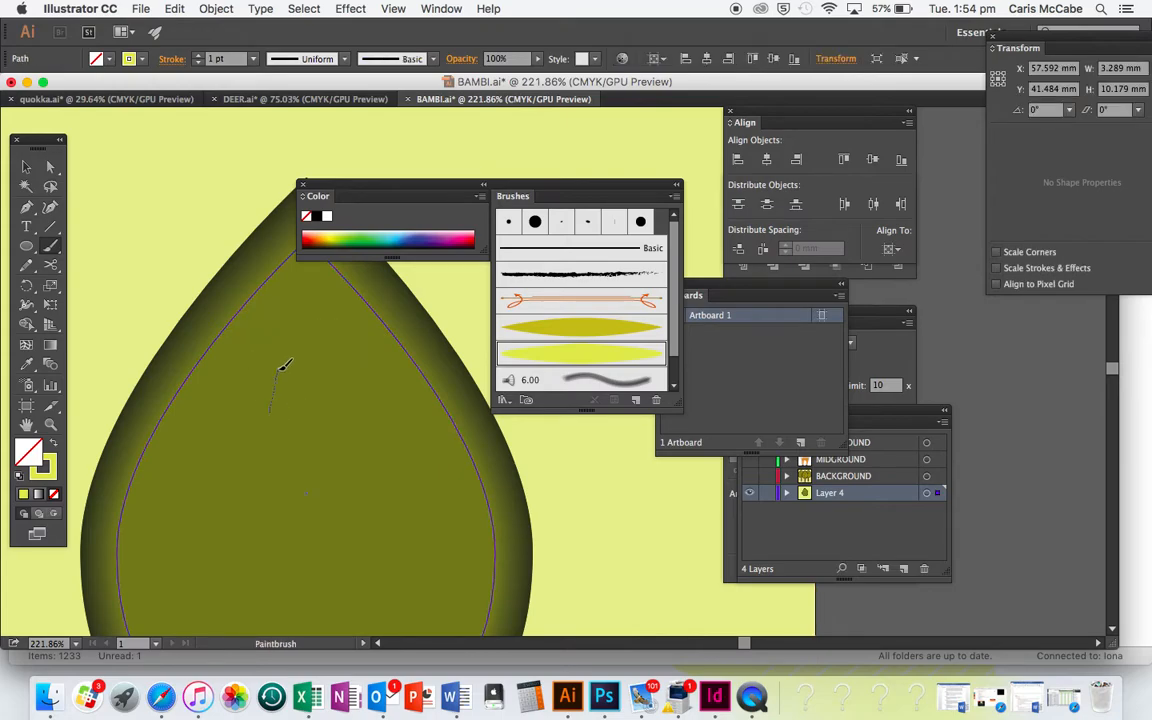
Try a leaf stroke on the teardrop tree with the yellow-green leaf brush and delete it
drag(280, 368, 281, 366)
scroll(305, 417, down, 5)
scroll(305, 419, left, 5)
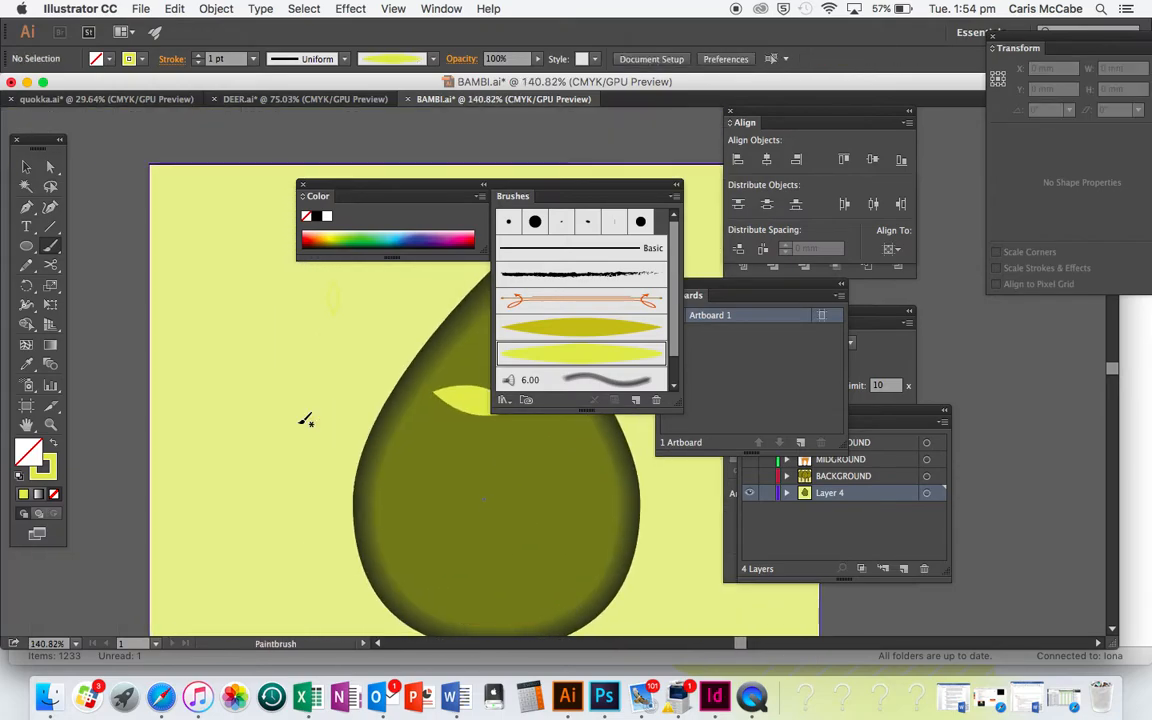
scroll(305, 420, right, 4)
key(v)
click(350, 421)
click(393, 388)
key(Delete)
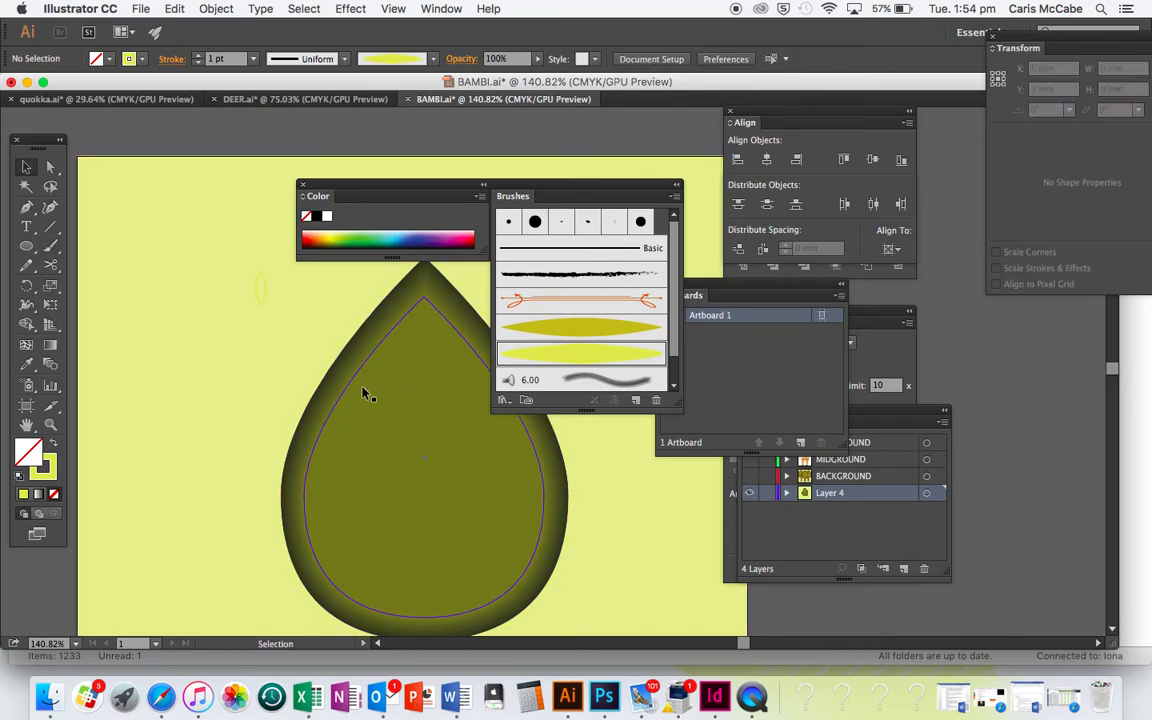
Switch from the bright yellow-green leaf brush to the darker mustard leaf brush, Art Brush 1, keeping its Scale Proportionately options
scroll(363, 393, up, 2)
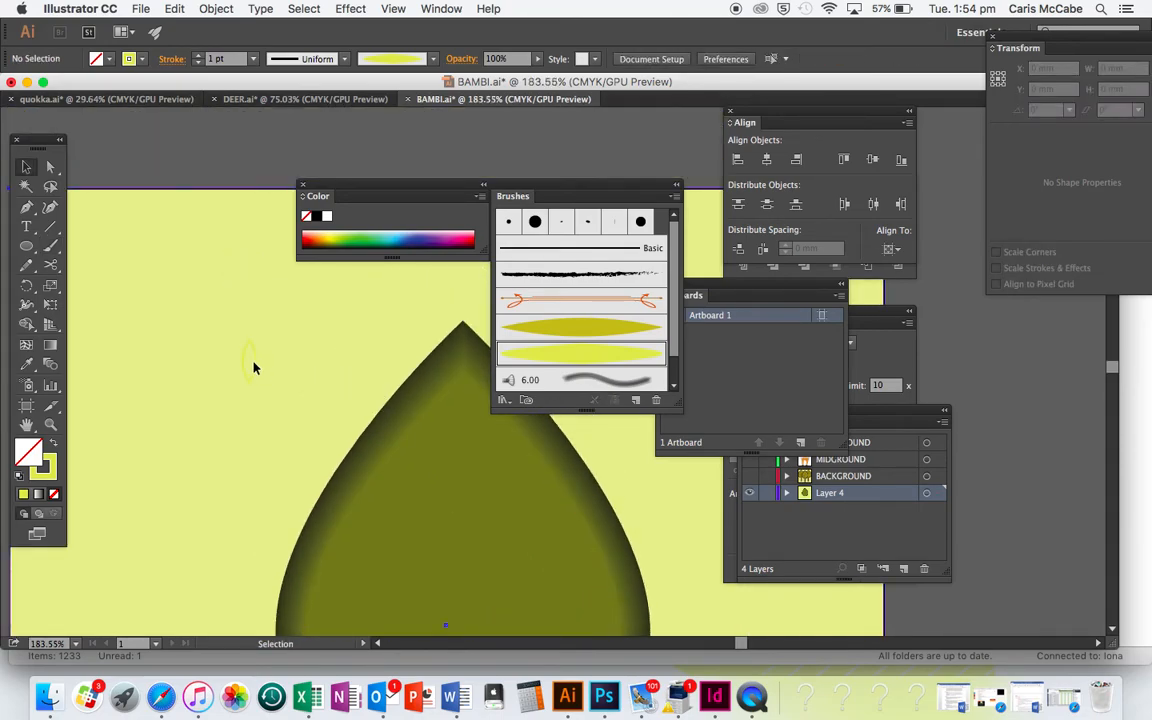
click(252, 365)
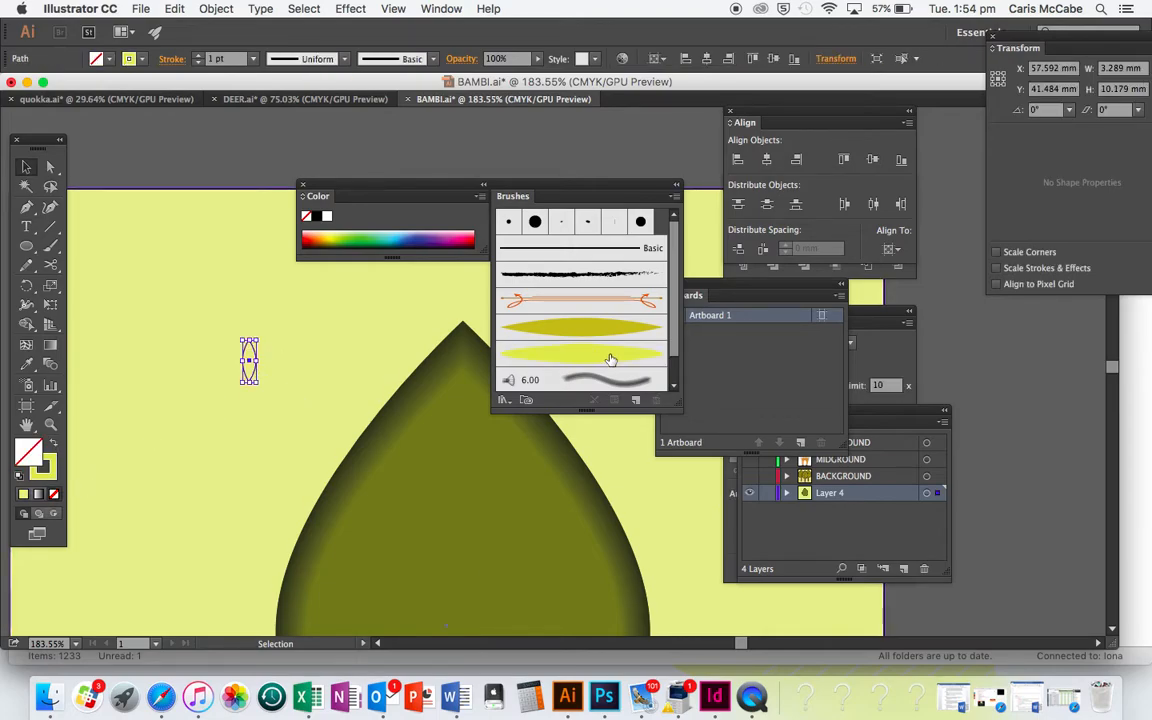
double_click(586, 326)
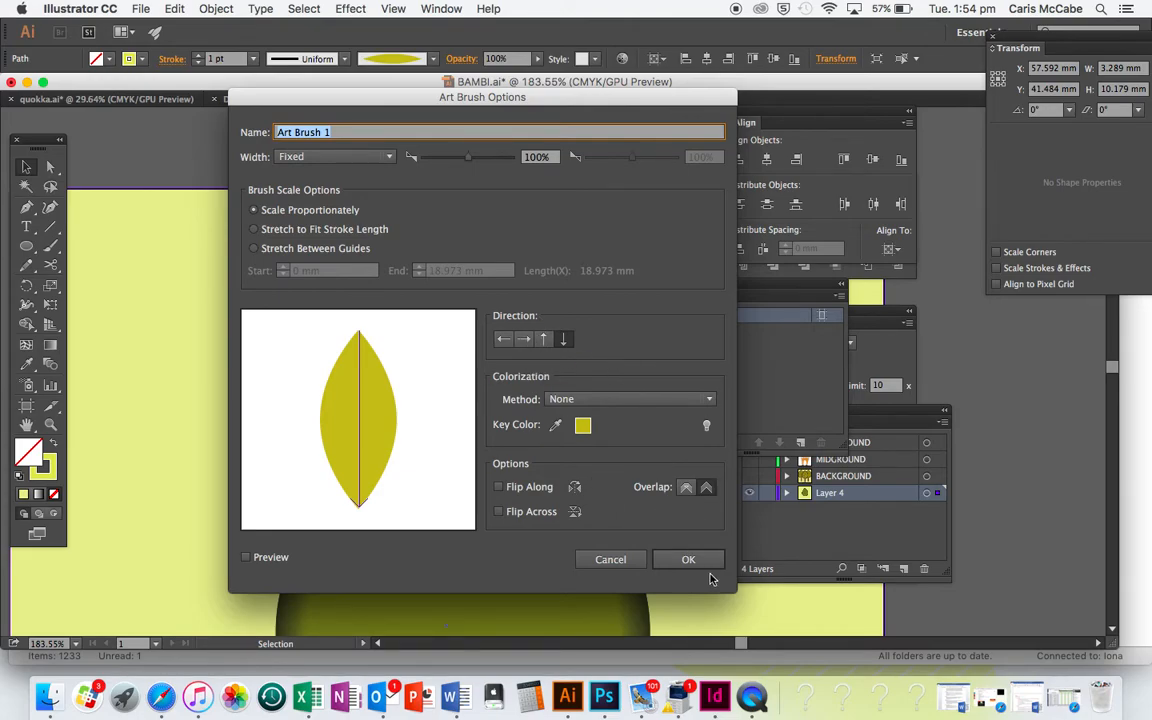
click(690, 561)
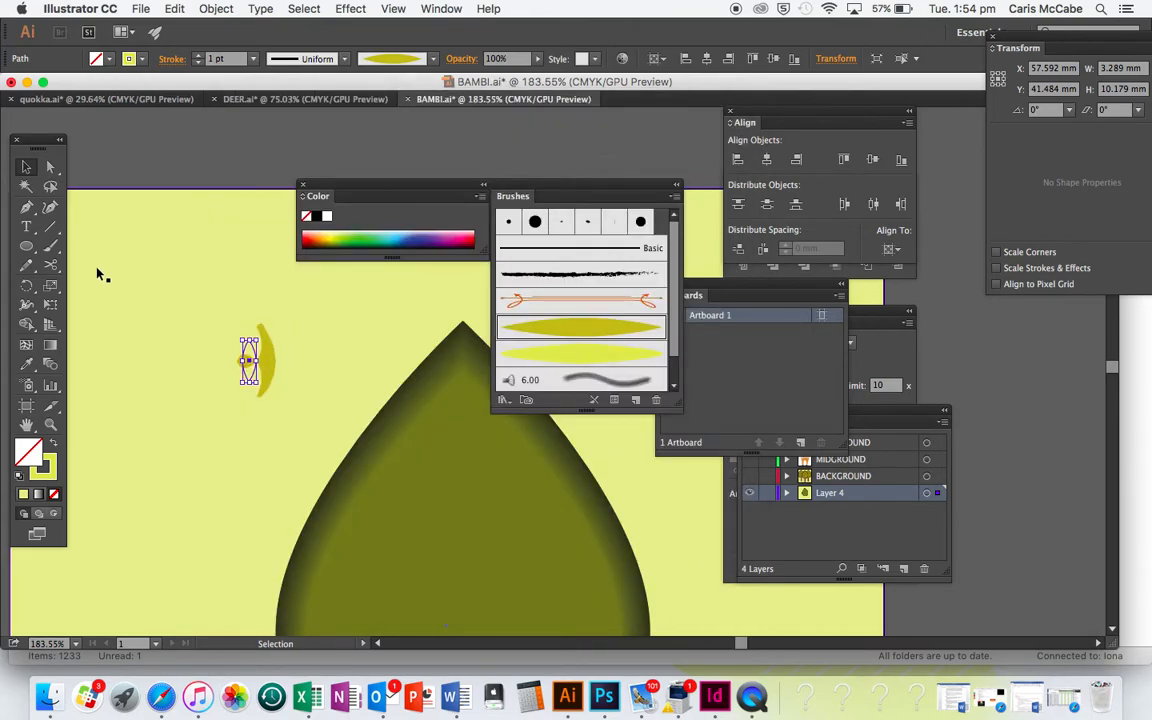
Paint 1 pt mustard leaves of varied size and direction around the teardrop's edge and across its middle with the Paintbrush
click(50, 247)
drag(412, 394, 428, 456)
drag(500, 442, 503, 482)
scroll(503, 490, down, 2)
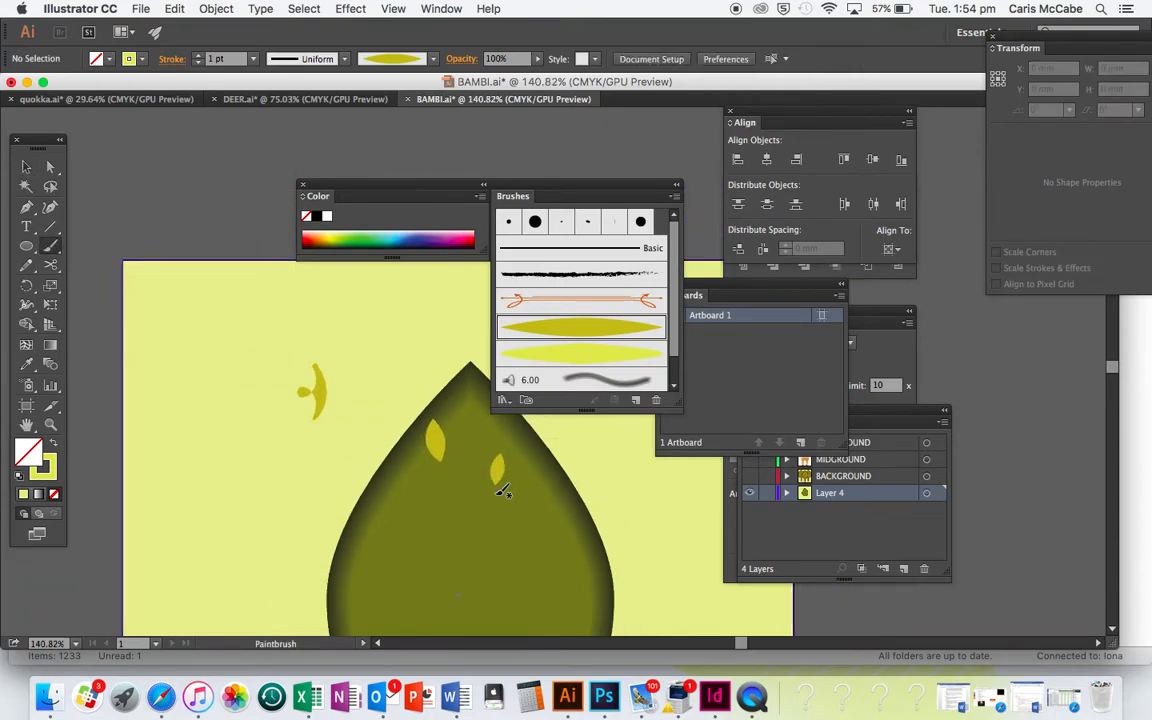
scroll(503, 490, down, 2)
scroll(503, 490, right, 2)
drag(360, 296, 365, 336)
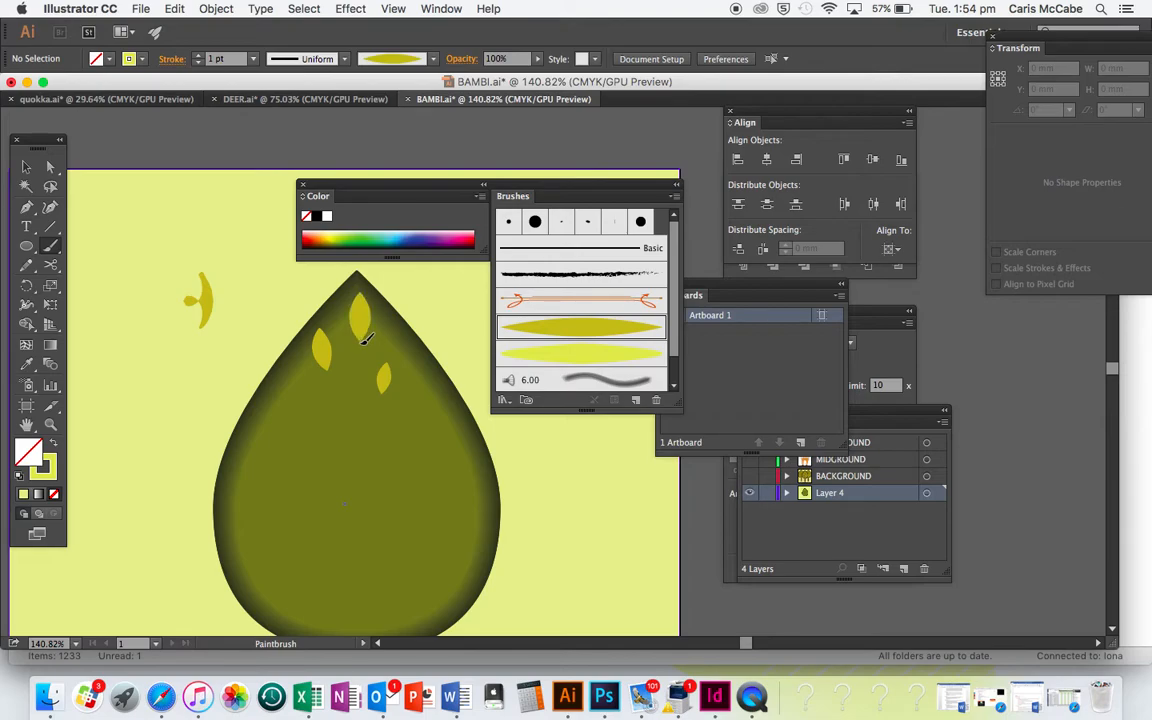
drag(272, 387, 315, 418)
drag(259, 452, 290, 448)
drag(256, 530, 297, 505)
drag(341, 556, 339, 575)
drag(426, 521, 455, 550)
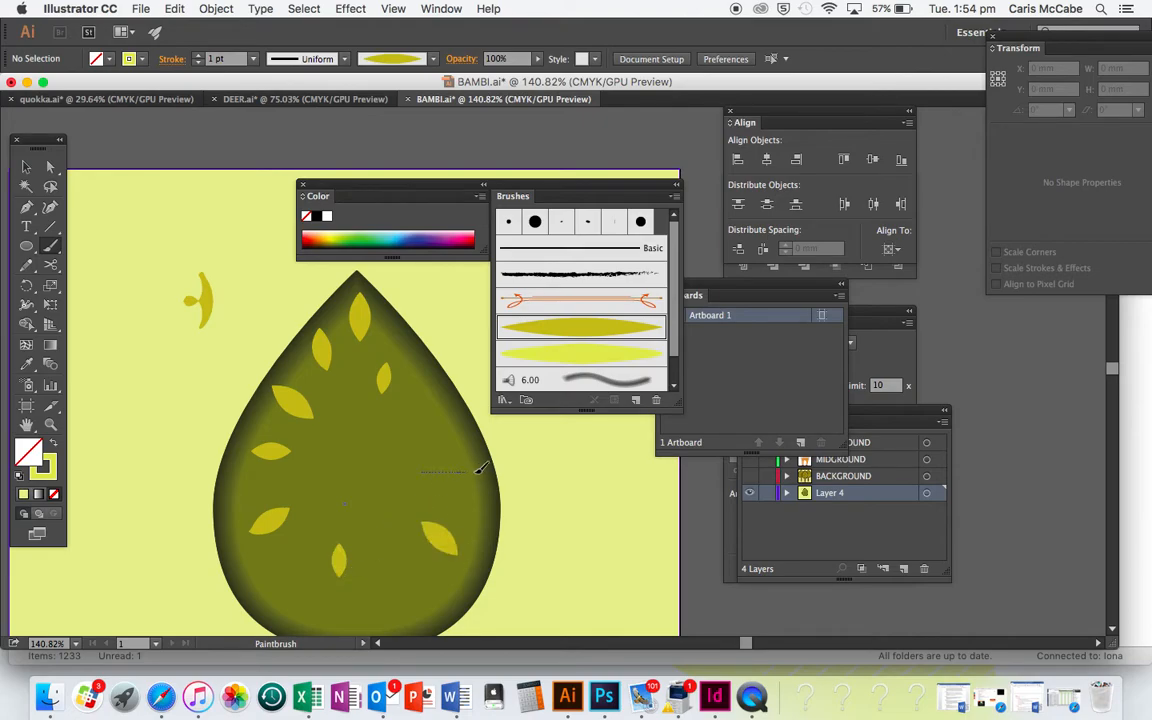
drag(471, 470, 476, 467)
drag(426, 418, 455, 398)
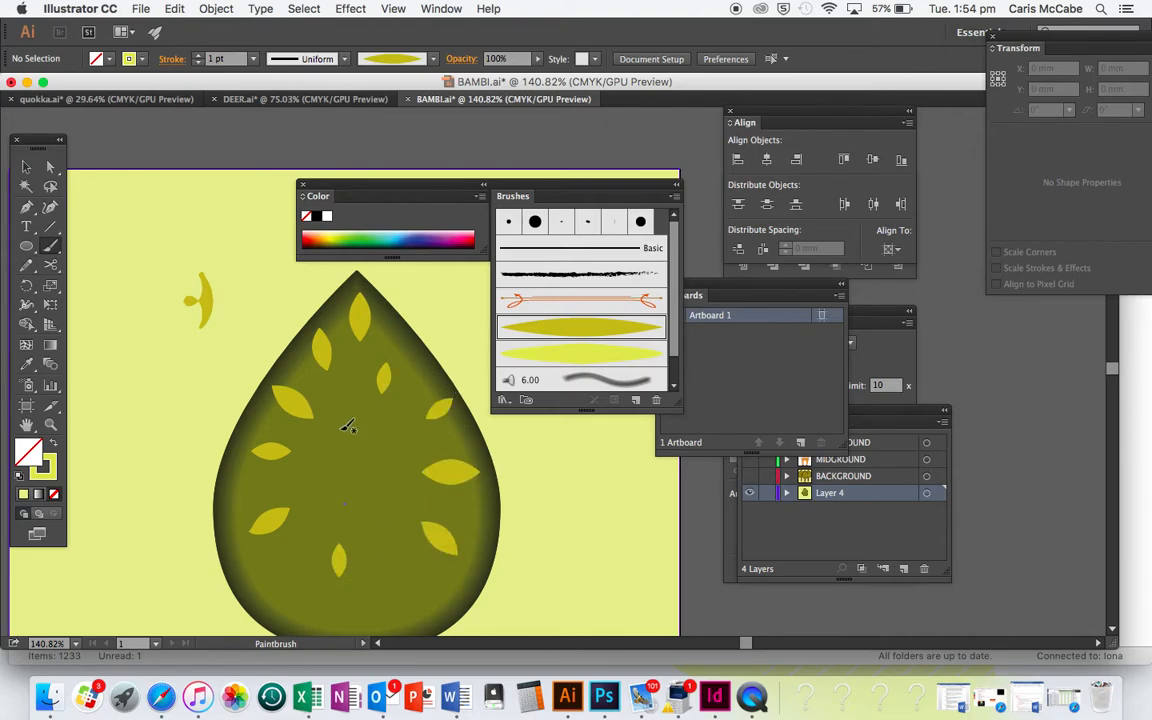
drag(369, 452, 369, 455)
drag(299, 478, 297, 479)
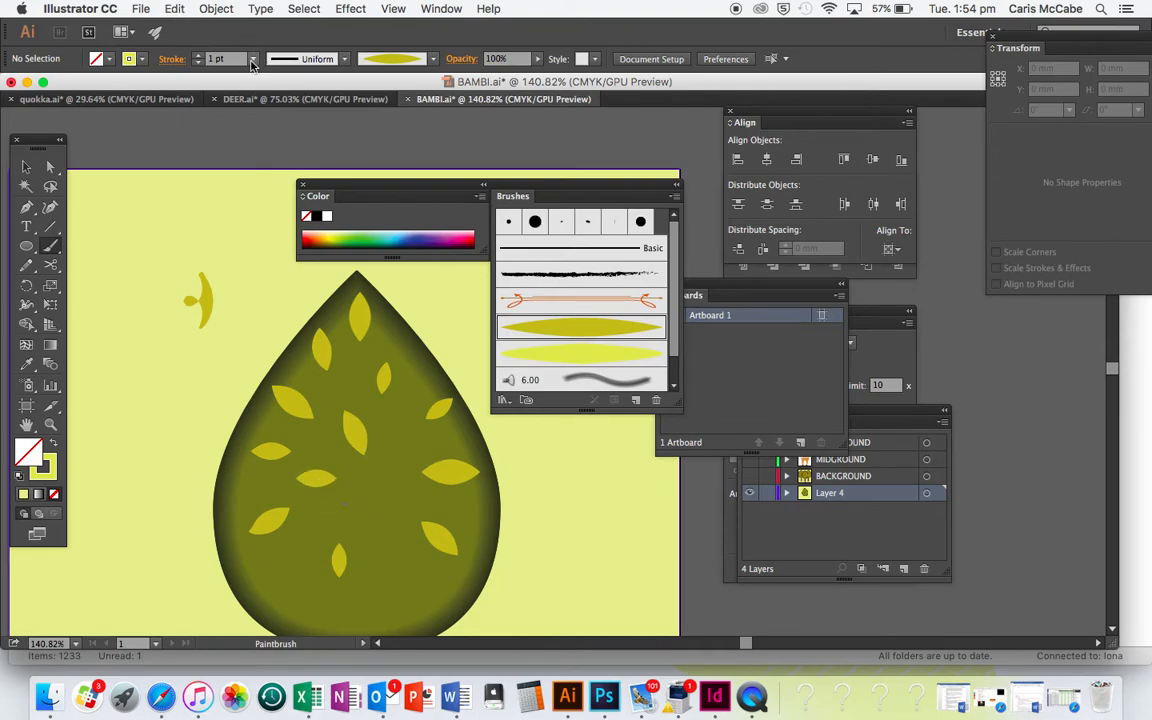
Set the stroke weight to 0.5 pt and paint thinner leaves in the gaps all over the teardrop
click(253, 62)
click(255, 110)
drag(399, 457, 410, 421)
drag(410, 358, 410, 388)
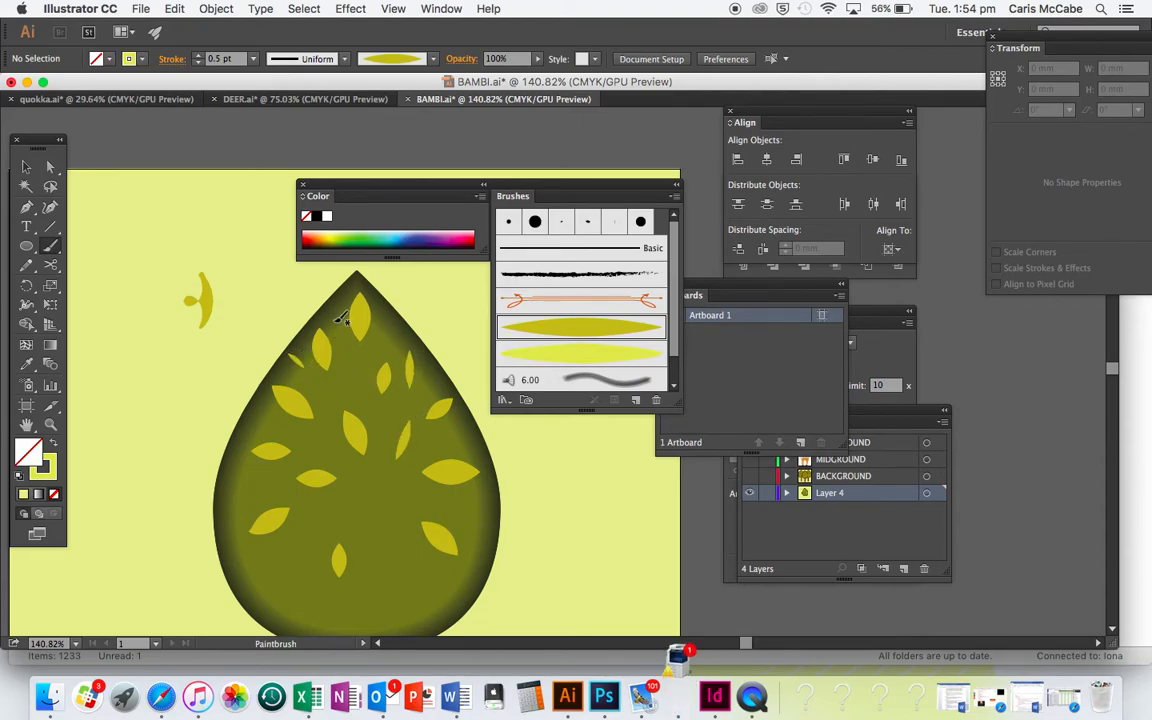
drag(338, 332, 334, 310)
drag(357, 363, 357, 391)
mouse_move(299, 433)
mouse_down()
mouse_move(322, 446)
mouse_move(292, 480)
mouse_move(270, 454)
mouse_up()
scroll(280, 520, down, 3)
drag(315, 497, 374, 534)
drag(438, 498, 428, 477)
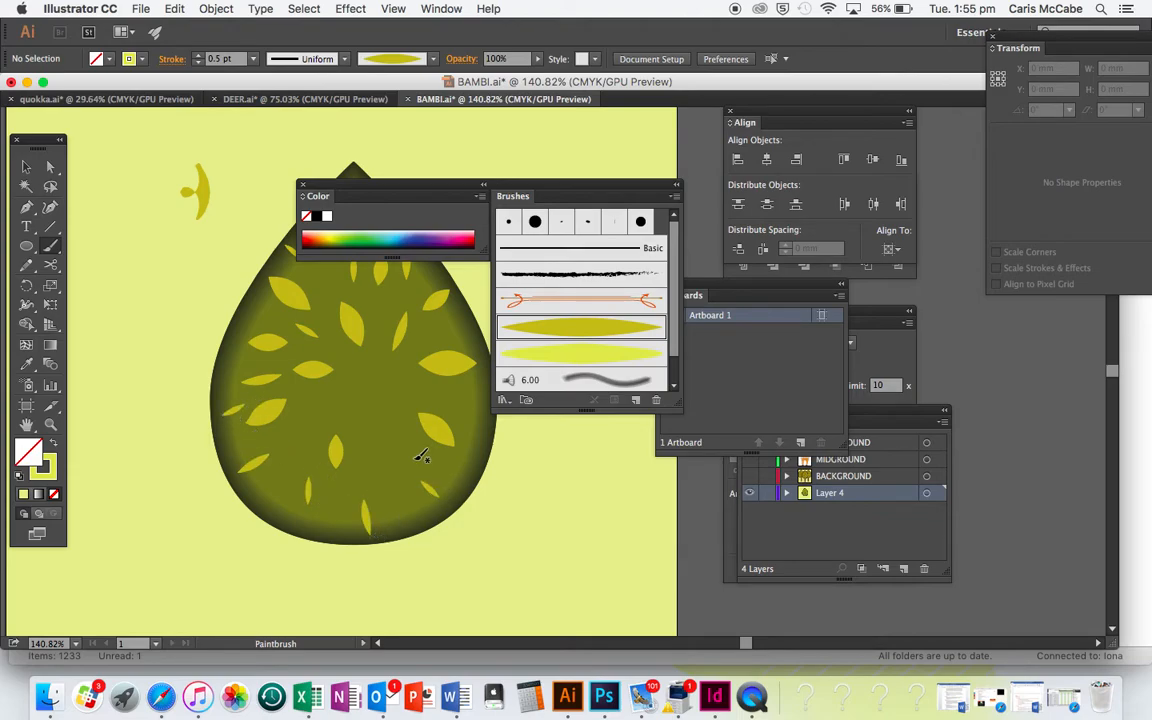
drag(383, 434, 381, 456)
drag(467, 402, 481, 398)
drag(480, 474, 481, 475)
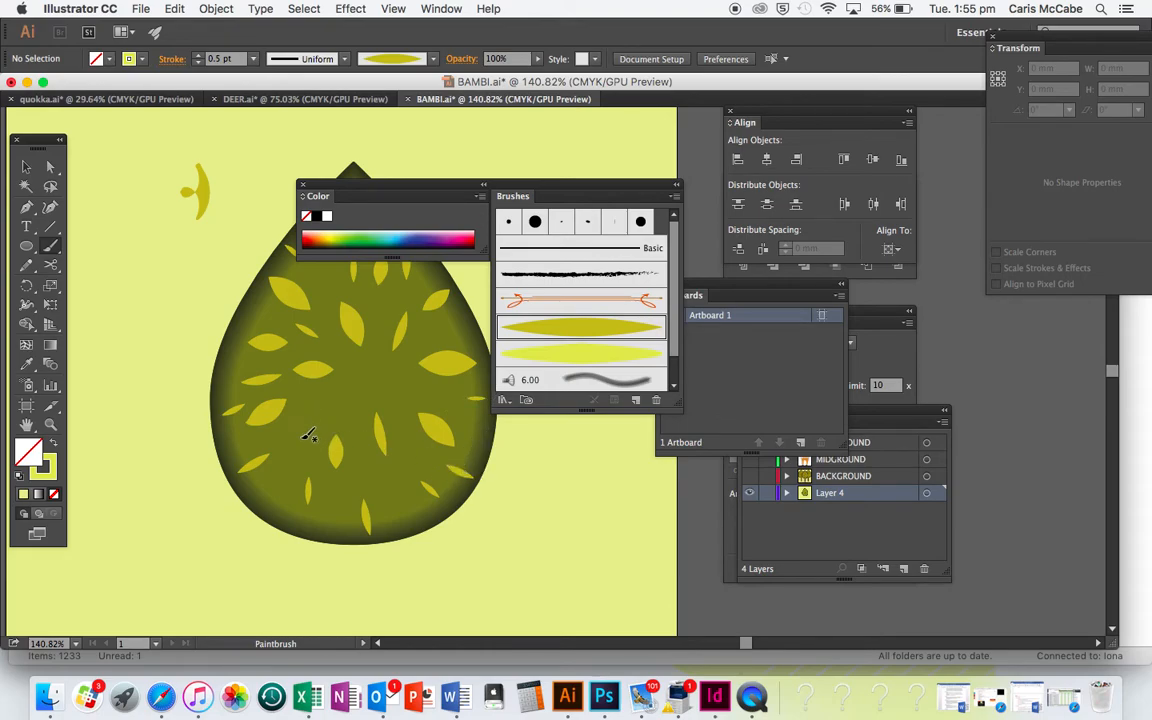
drag(275, 494, 254, 515)
Return the stroke weight to 1 pt and fill the remaining gaps in the teardrop with more leaves
click(254, 58)
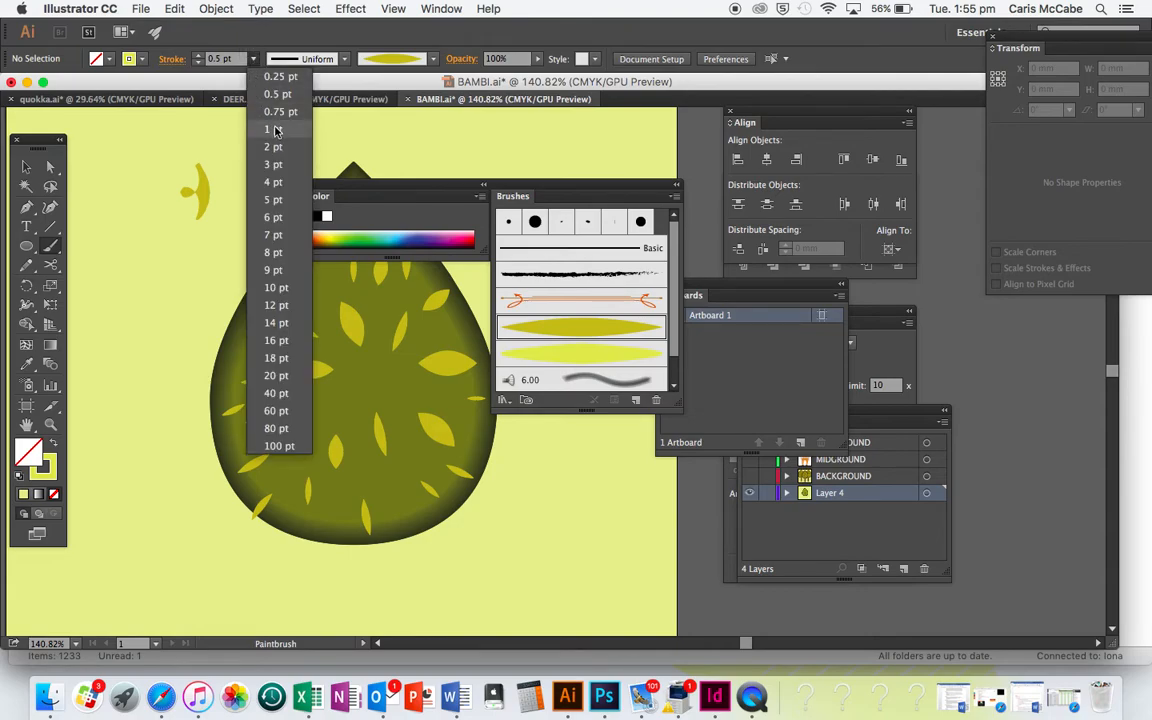
click(252, 118)
drag(306, 447, 292, 475)
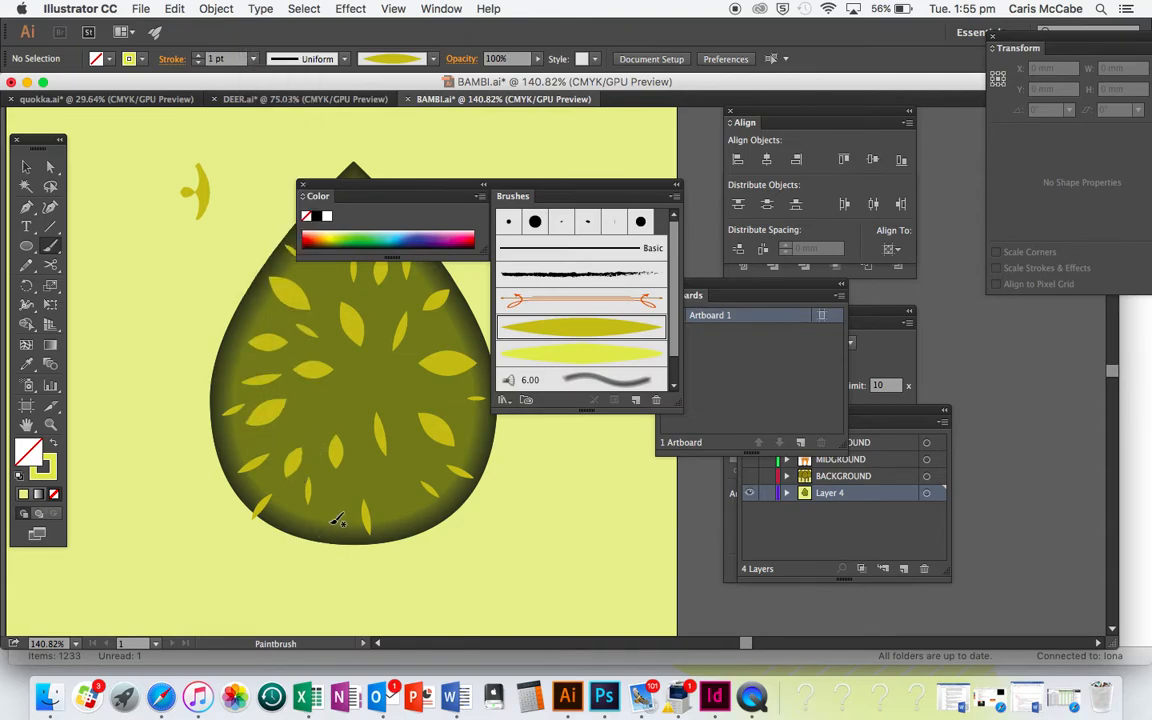
drag(333, 517, 329, 535)
drag(397, 484, 412, 512)
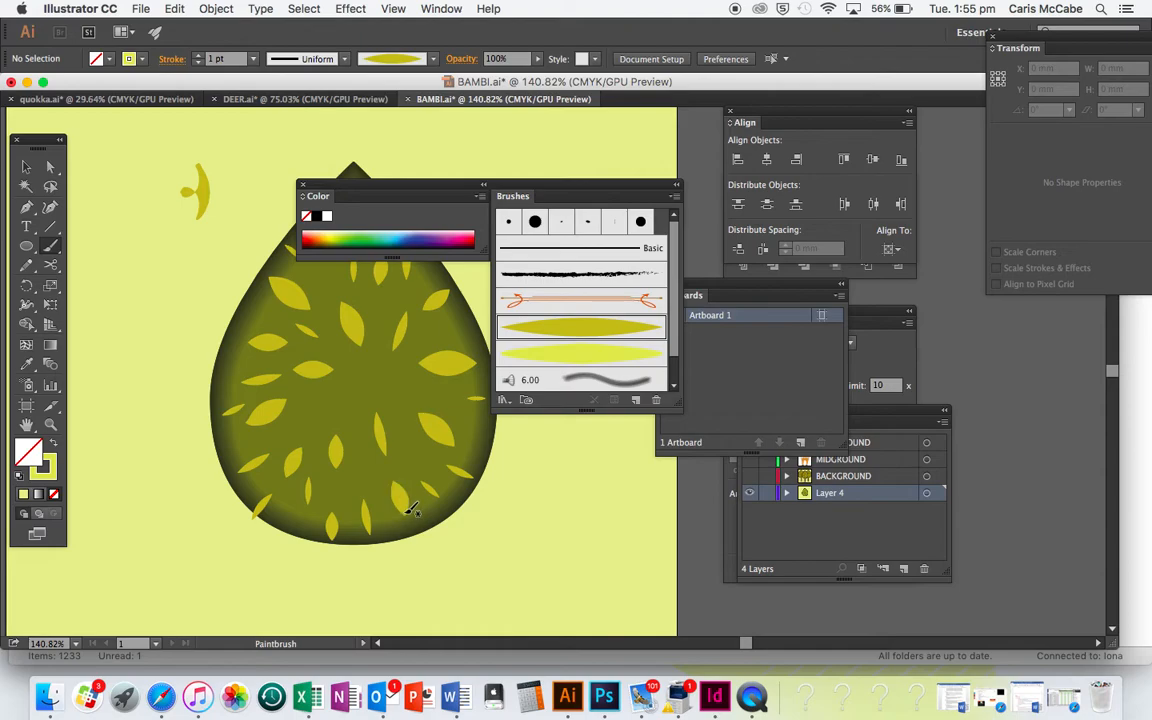
drag(362, 416, 362, 419)
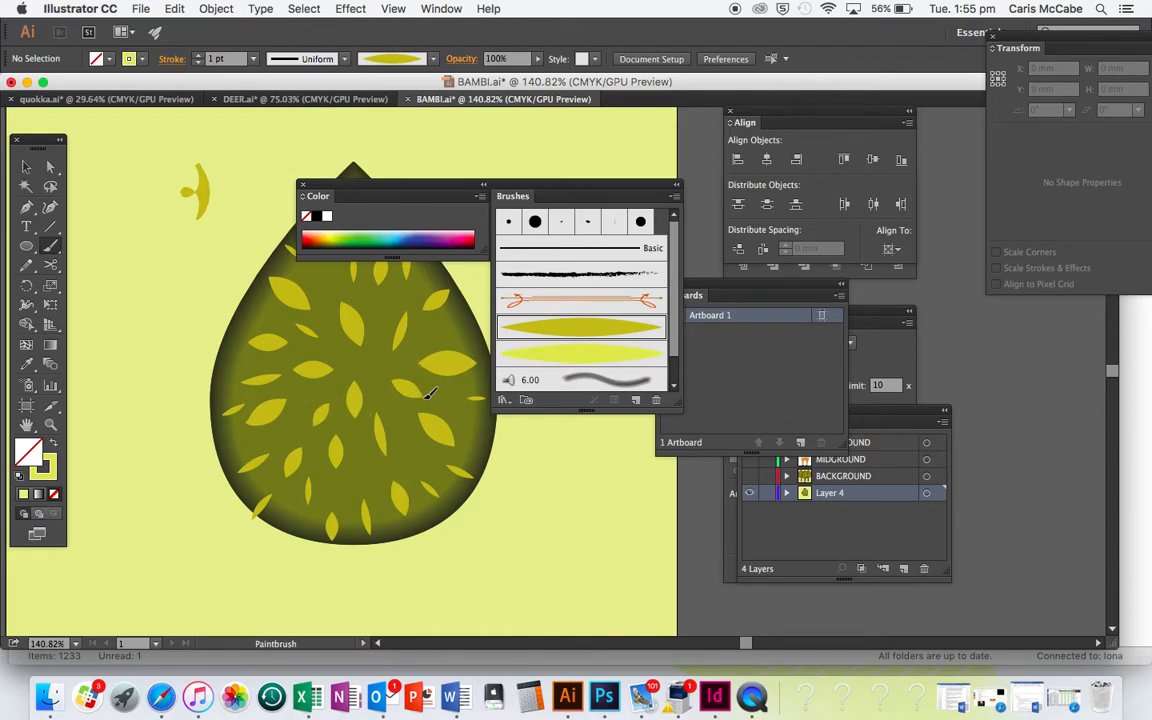
scroll(392, 385, right, 5)
scroll(392, 385, up, 2)
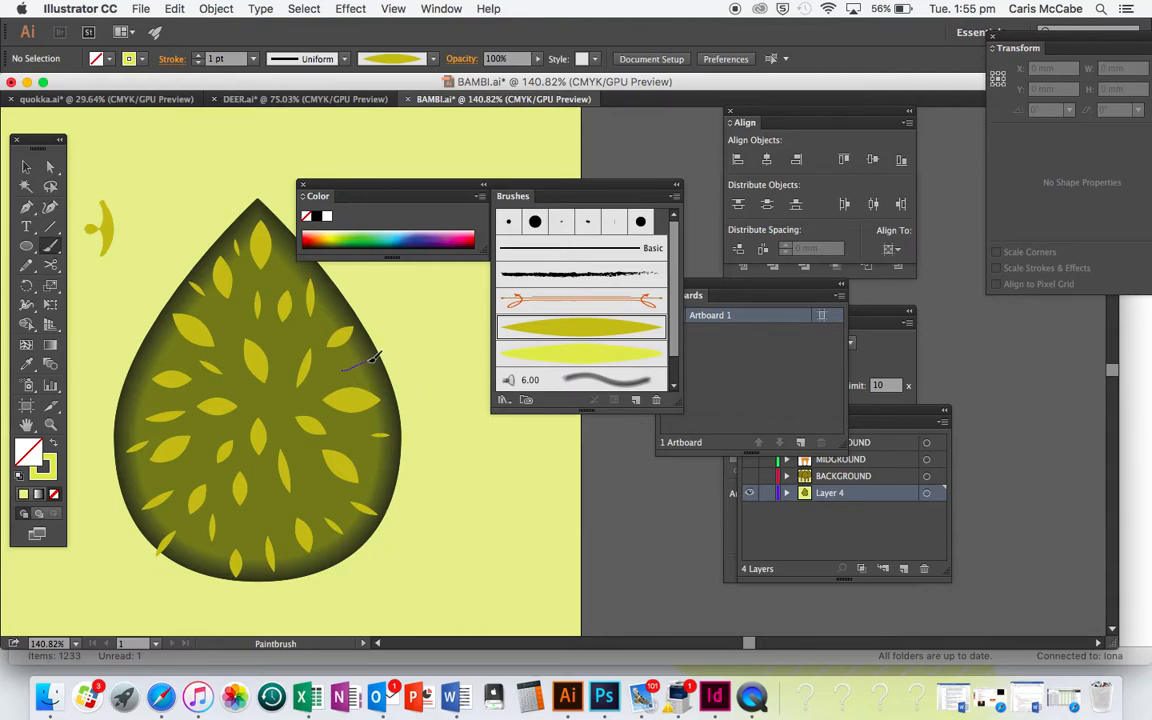
scroll(360, 350, up, 3)
scroll(360, 350, right, 1)
drag(285, 307, 289, 316)
key(super+z)
mouse_move(221, 385)
mouse_down()
mouse_move(245, 417)
mouse_move(287, 399)
mouse_up()
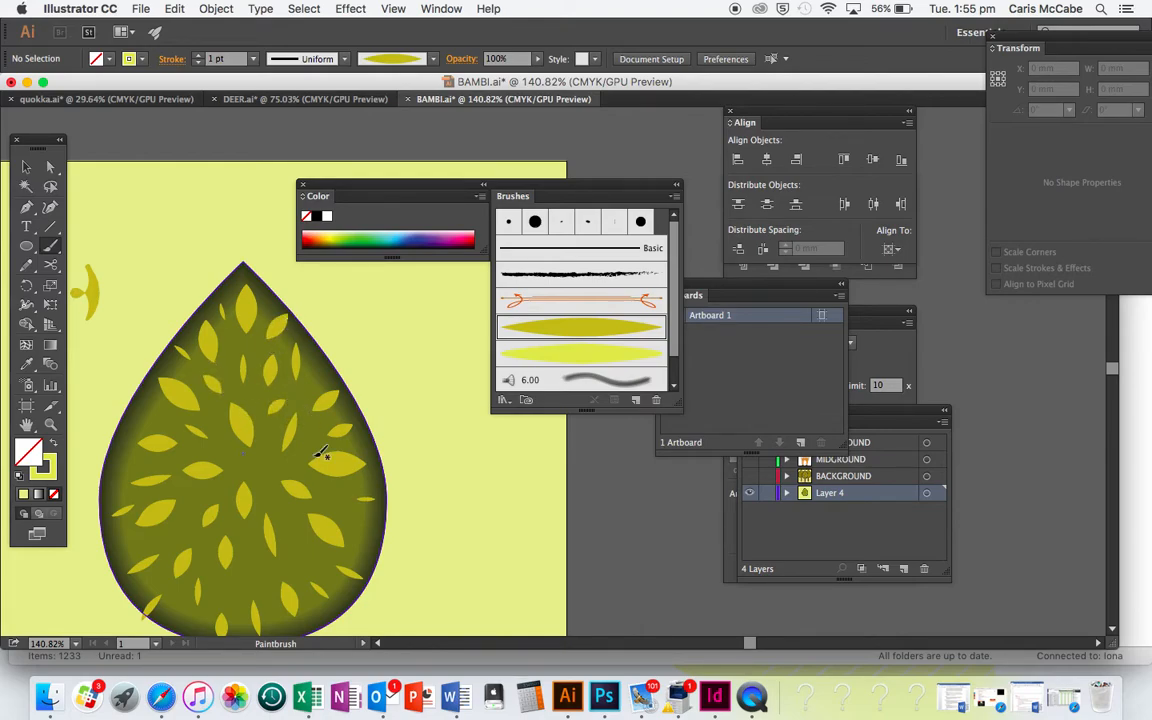
Delete the original small leaf shape lying beside the teardrop tree
scroll(320, 455, down, 2)
scroll(320, 455, down, 3)
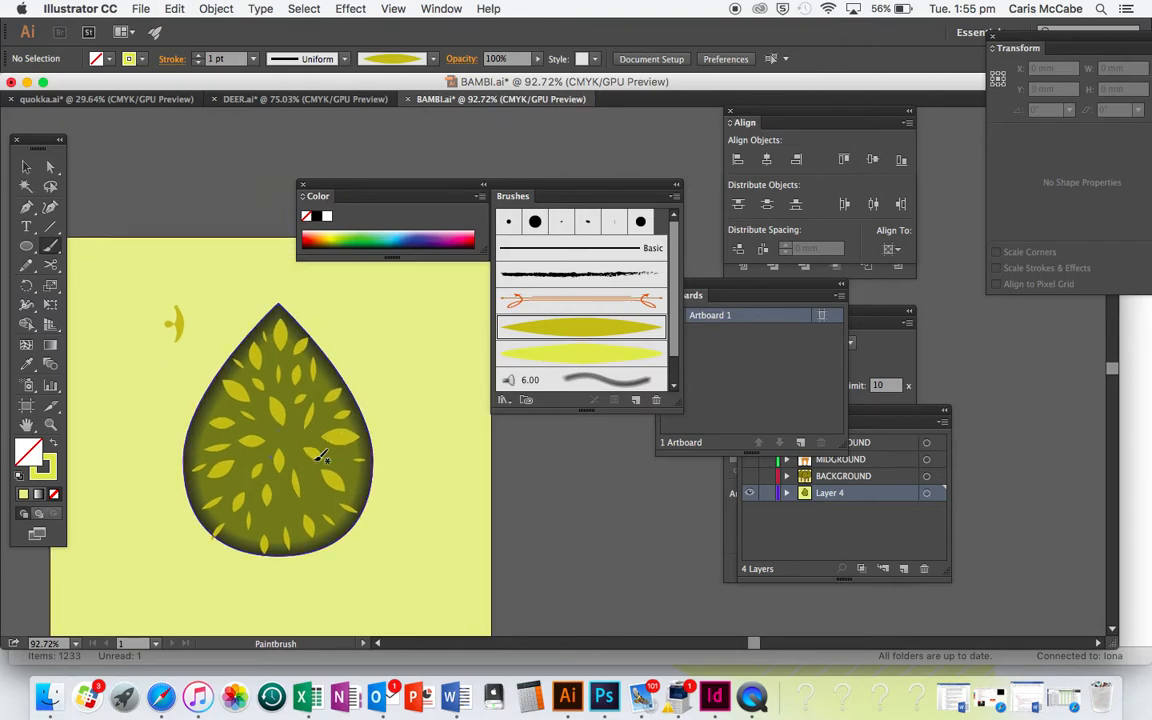
key(v)
drag(189, 316, 168, 280)
click(189, 290)
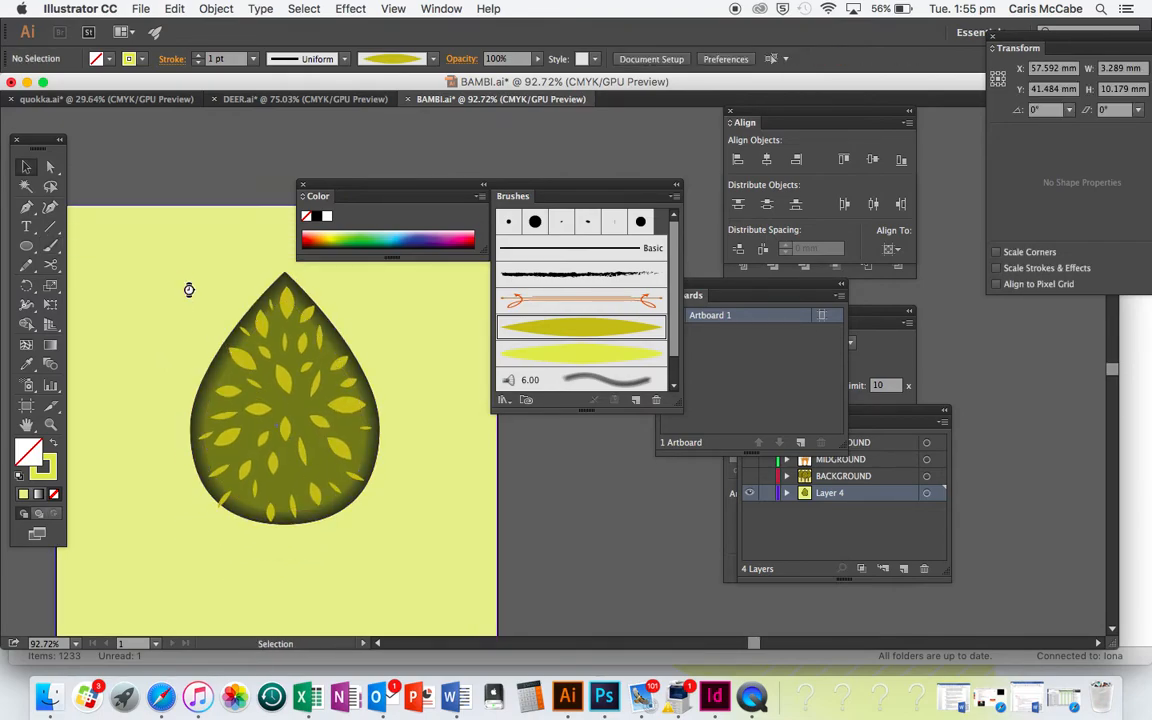
Move the pale yellow background square off the artboard to uncover the white area around the tree
scroll(240, 393, down, 3)
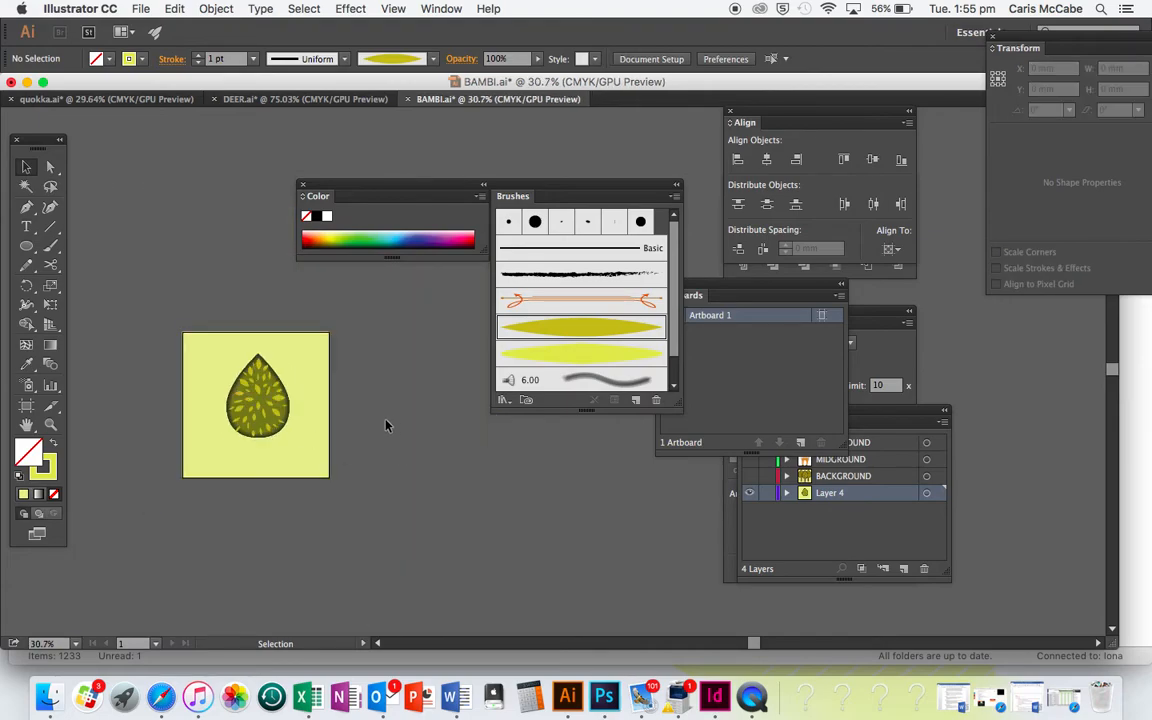
drag(316, 465, 554, 501)
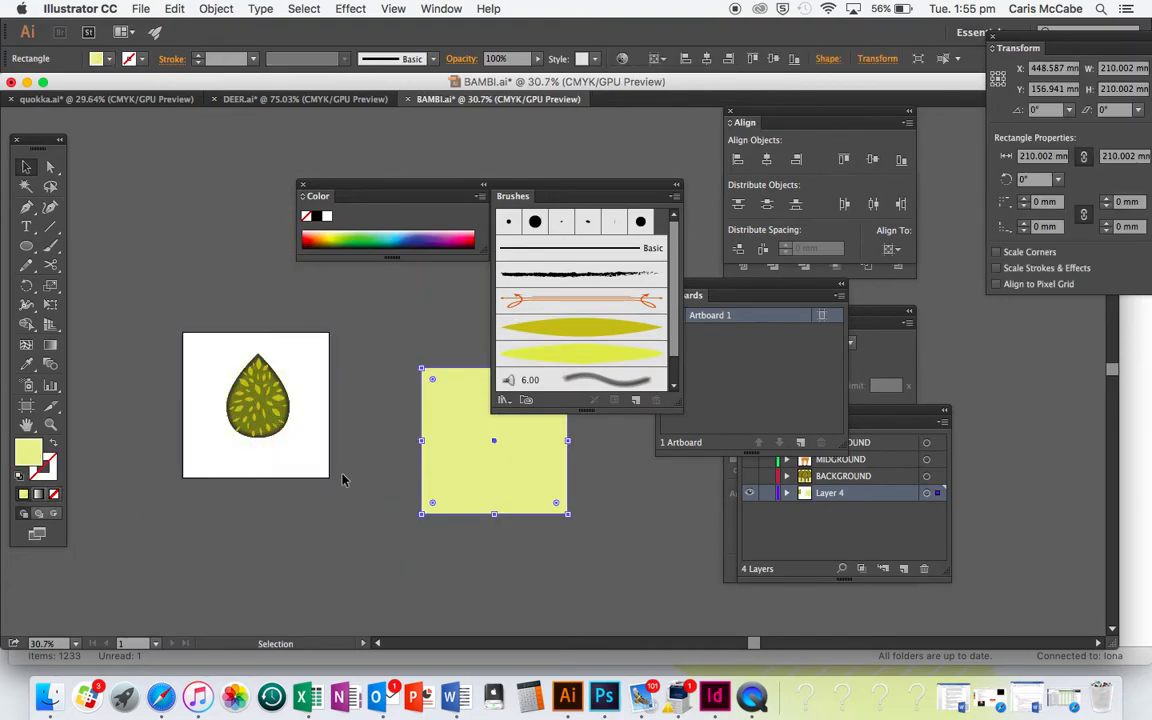
scroll(342, 480, down, 1)
scroll(340, 500, up, 5)
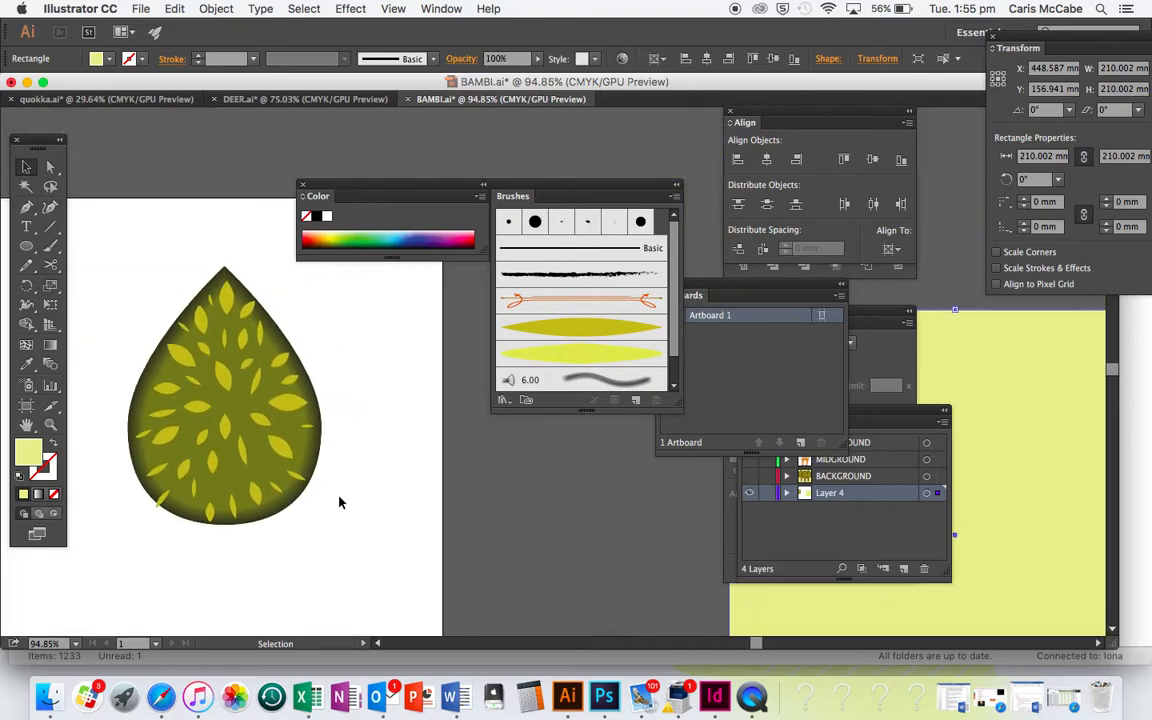
Expand the appearance of the teardrop and all its leaves, and scale them down slightly together
scroll(318, 442, down, 2)
drag(211, 331, 319, 449)
click(216, 8)
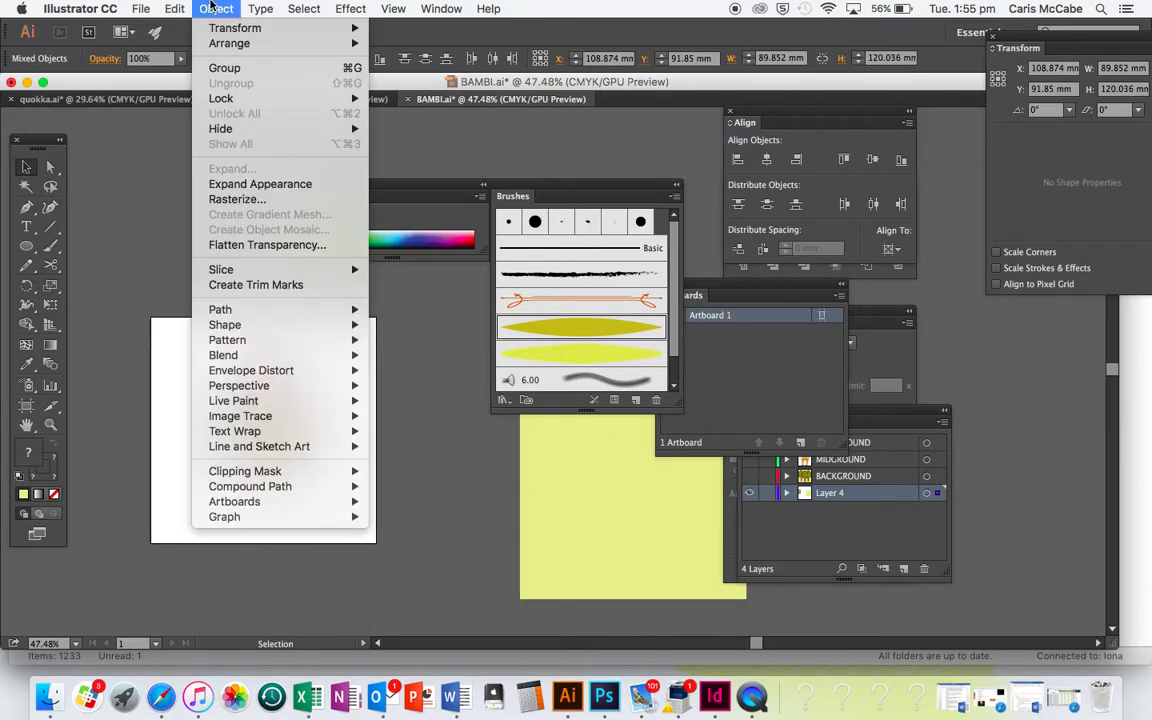
click(250, 183)
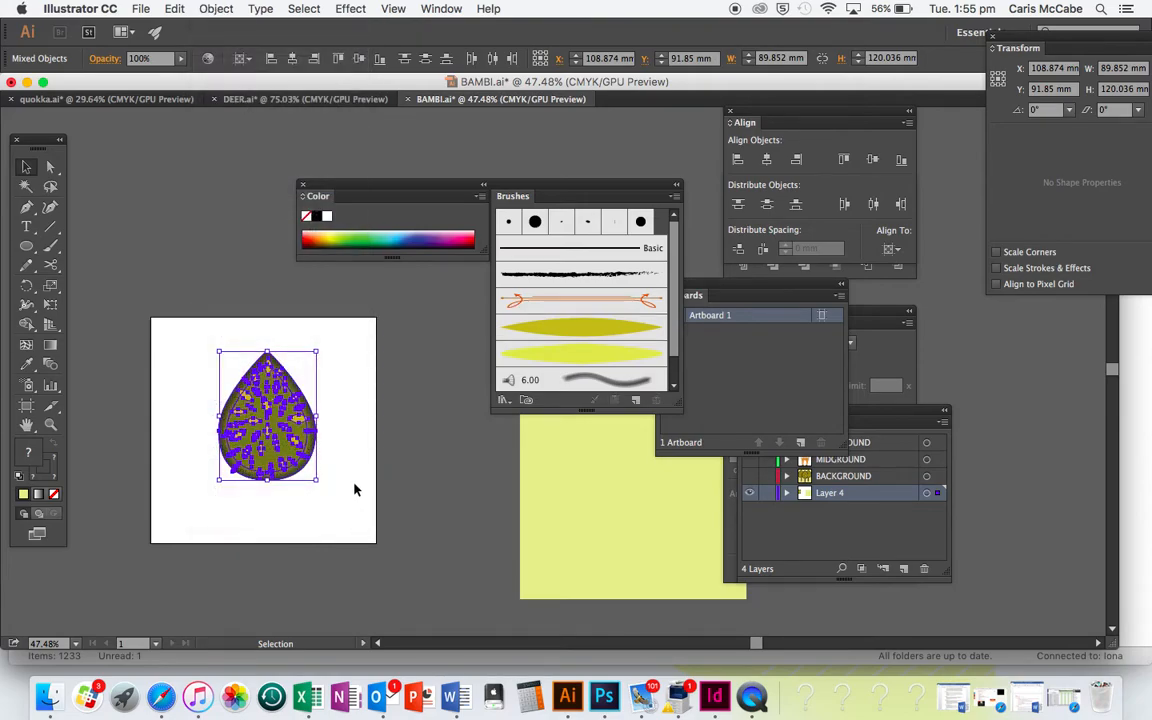
scroll(355, 488, up, 5)
scroll(355, 488, down, 4)
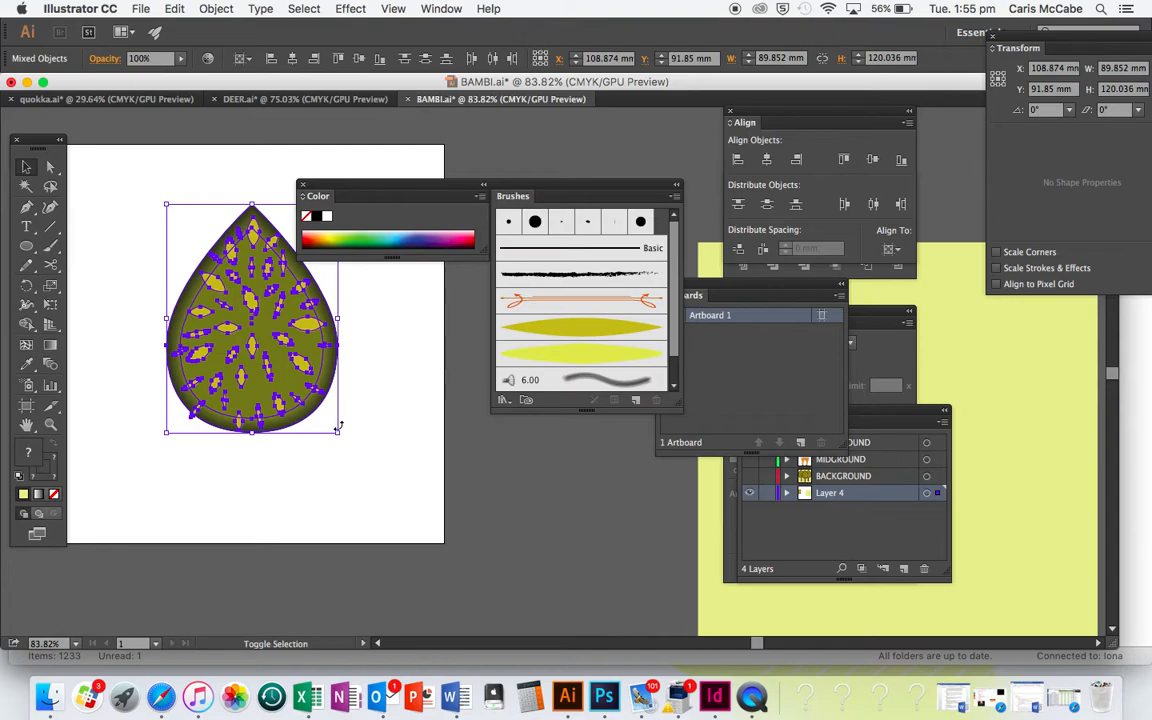
drag(336, 434, 326, 408)
click(376, 431)
Draw a narrow trunk rectangle about 7 mm wide and 69 mm tall, starting inside the teardrop's lower end and extending below it
scroll(376, 431, left, 1)
scroll(376, 431, up, 4)
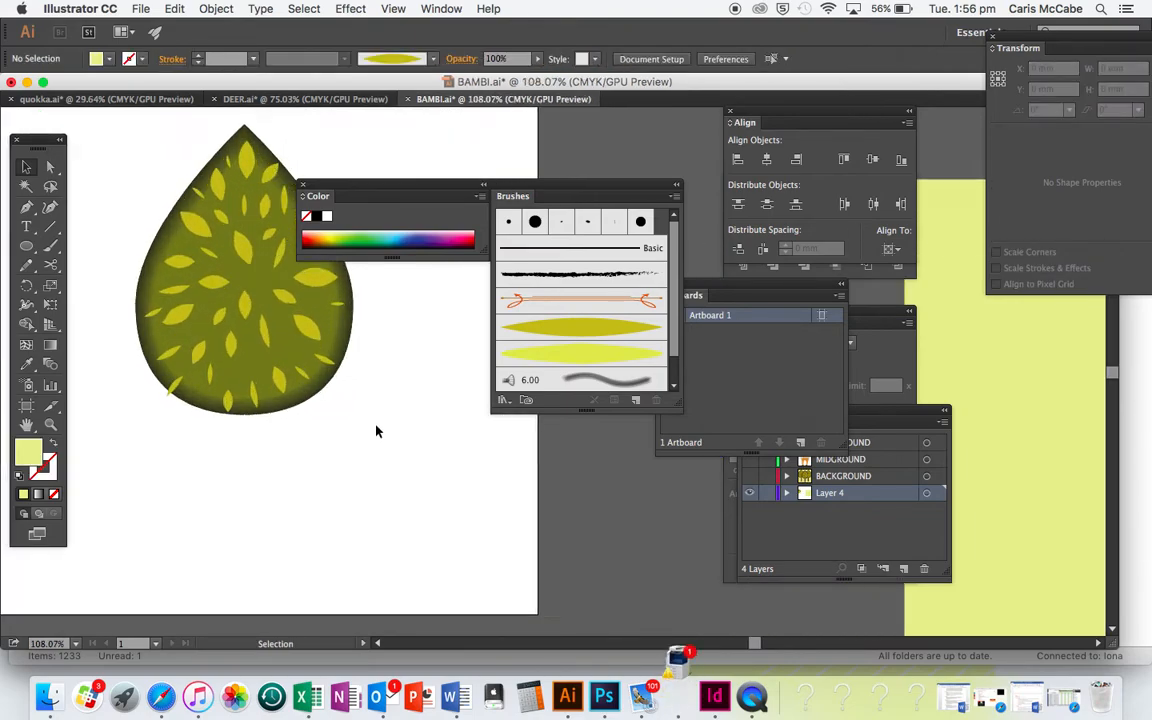
drag(26, 246, 64, 246)
drag(237, 370, 261, 592)
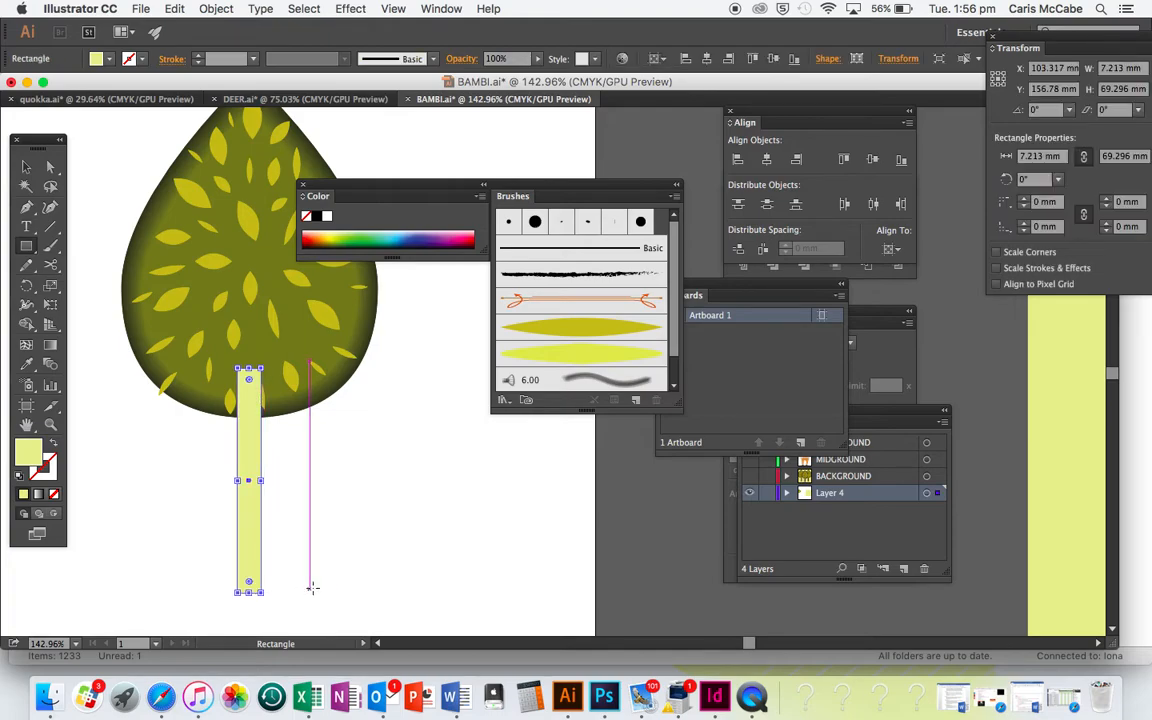
Send the trunk rectangle behind the leafy teardrop
key(super)
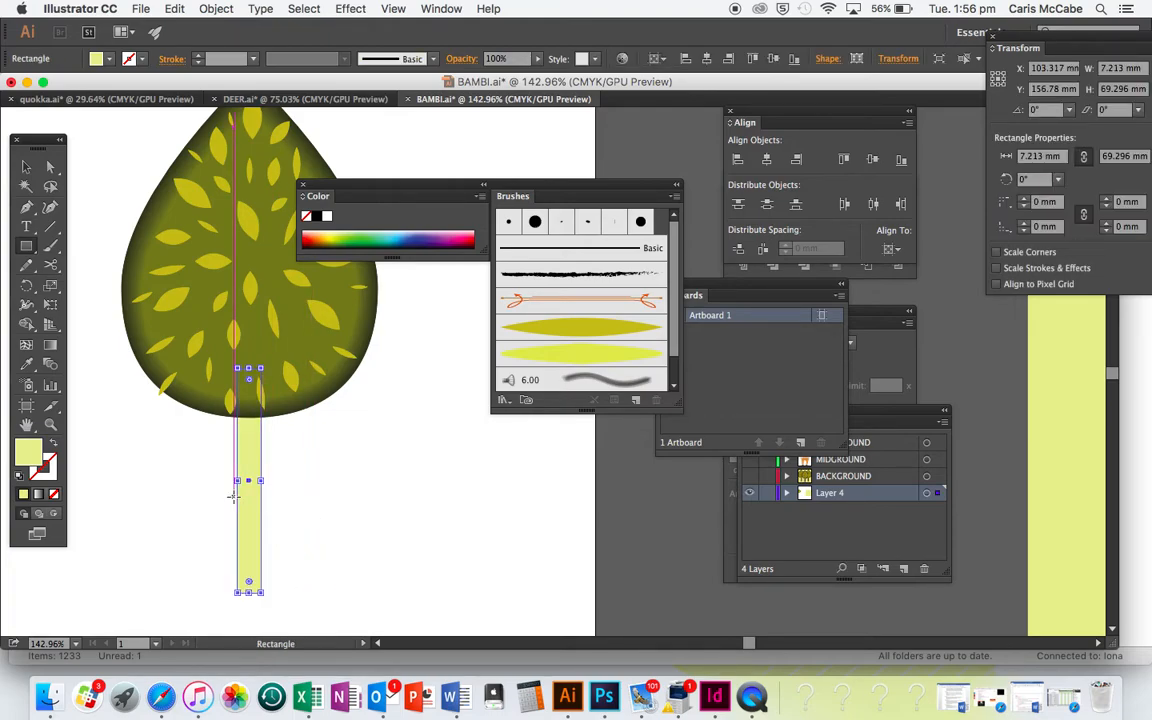
key(v)
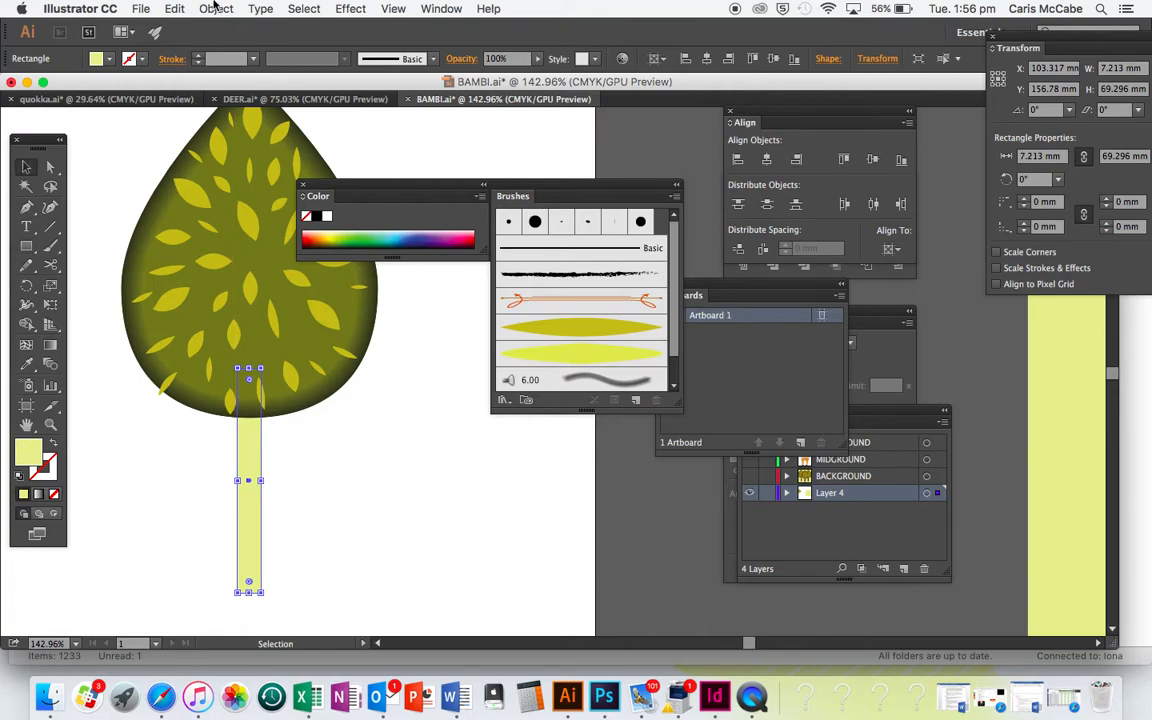
click(215, 8)
mouse_move(220, 45)
click(432, 348)
Fill the trunk with a very dark, near-black brown and deselect it
double_click(26, 455)
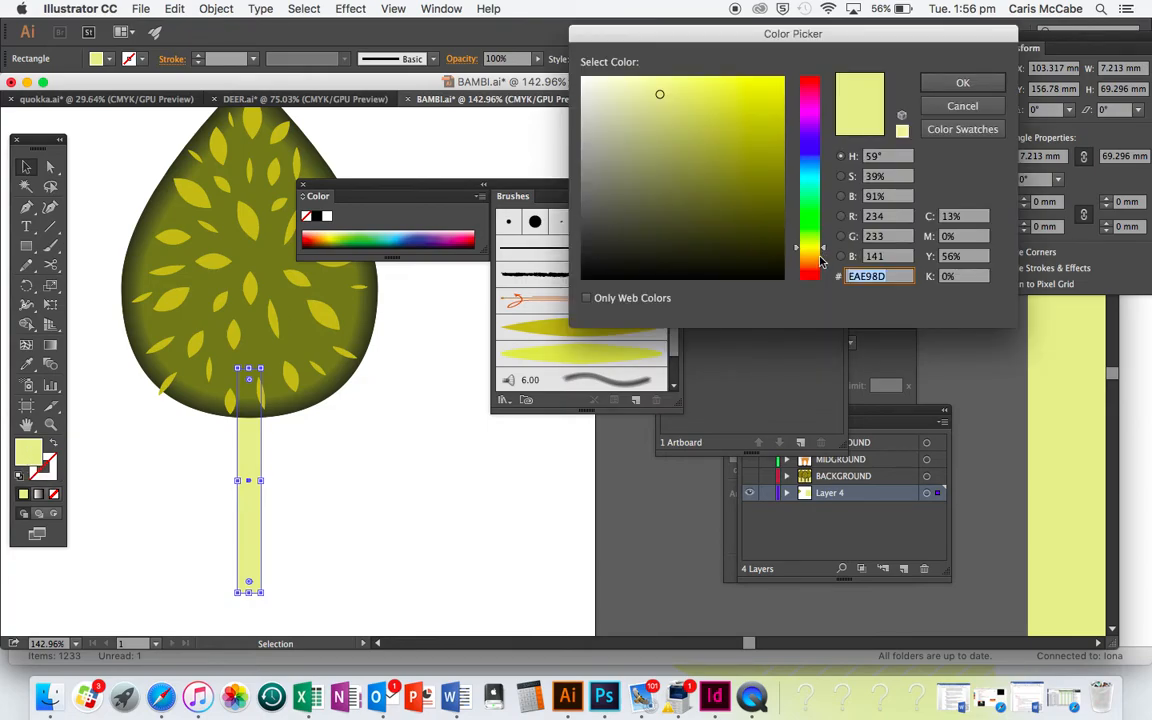
click(819, 261)
click(769, 251)
click(941, 83)
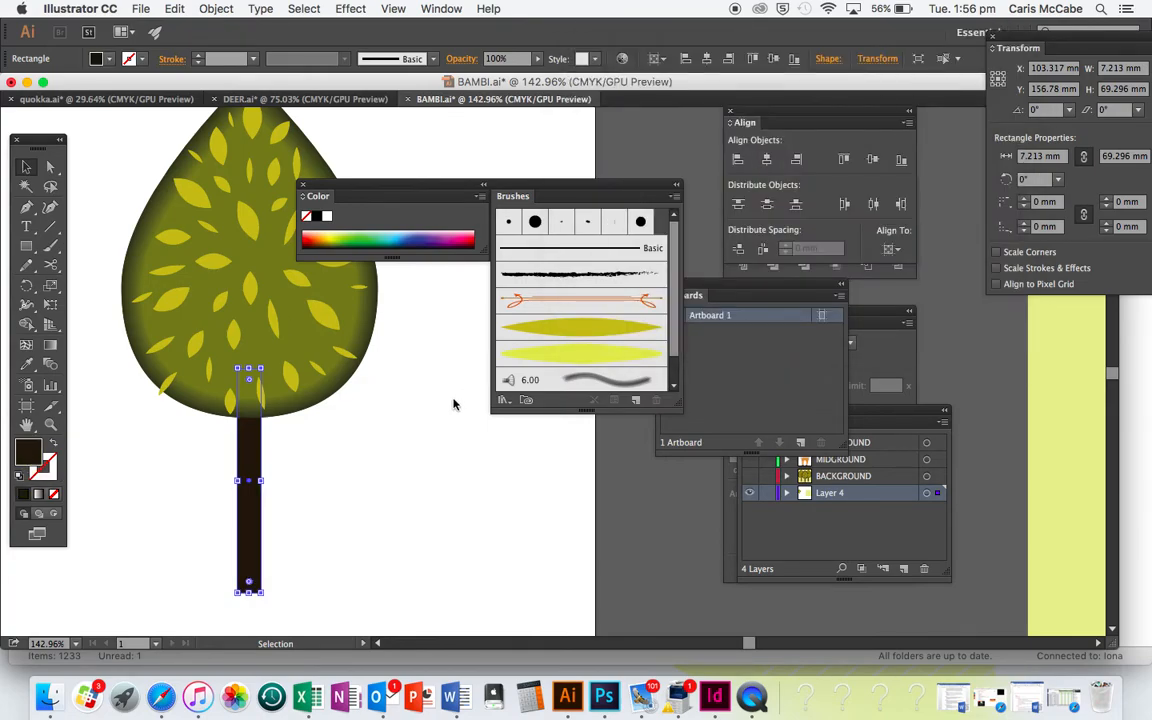
click(453, 404)
key(super+0)
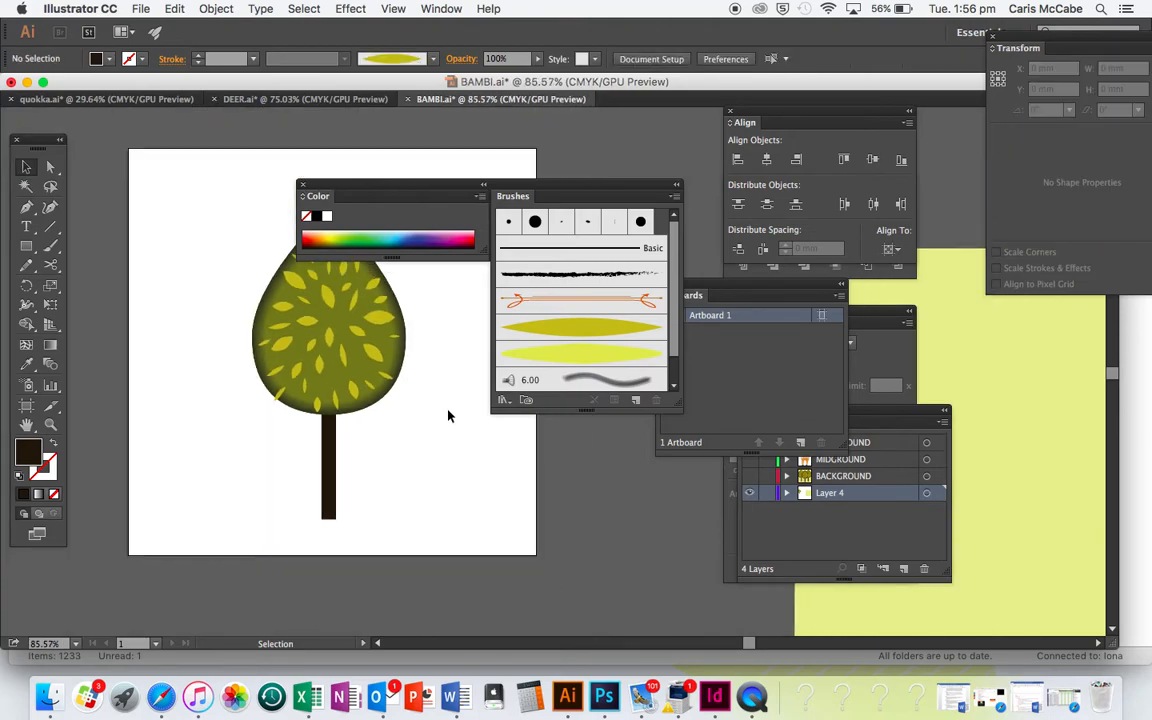
Select the foliage and trunk, group them as one tree, and duplicate it to form a row of three overlapping trees
drag(309, 553, 308, 536)
click(350, 533)
scroll(350, 537, right, 1)
drag(183, 268, 388, 566)
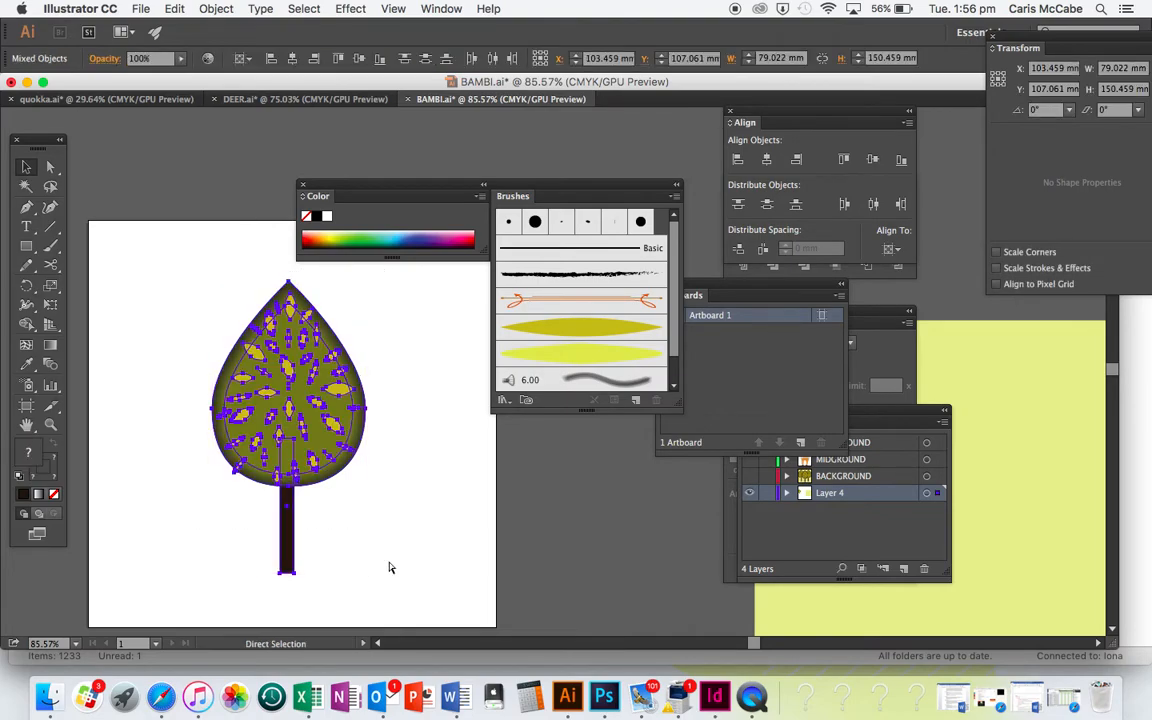
scroll(389, 567, right, 3)
scroll(389, 567, up, 1)
drag(220, 451, 81, 446)
scroll(345, 440, left, 3)
scroll(345, 440, up, 1)
click(321, 545)
scroll(321, 545, down, 2)
Bring the middle tree in front of its neighbours and shift it slightly downward
click(278, 418)
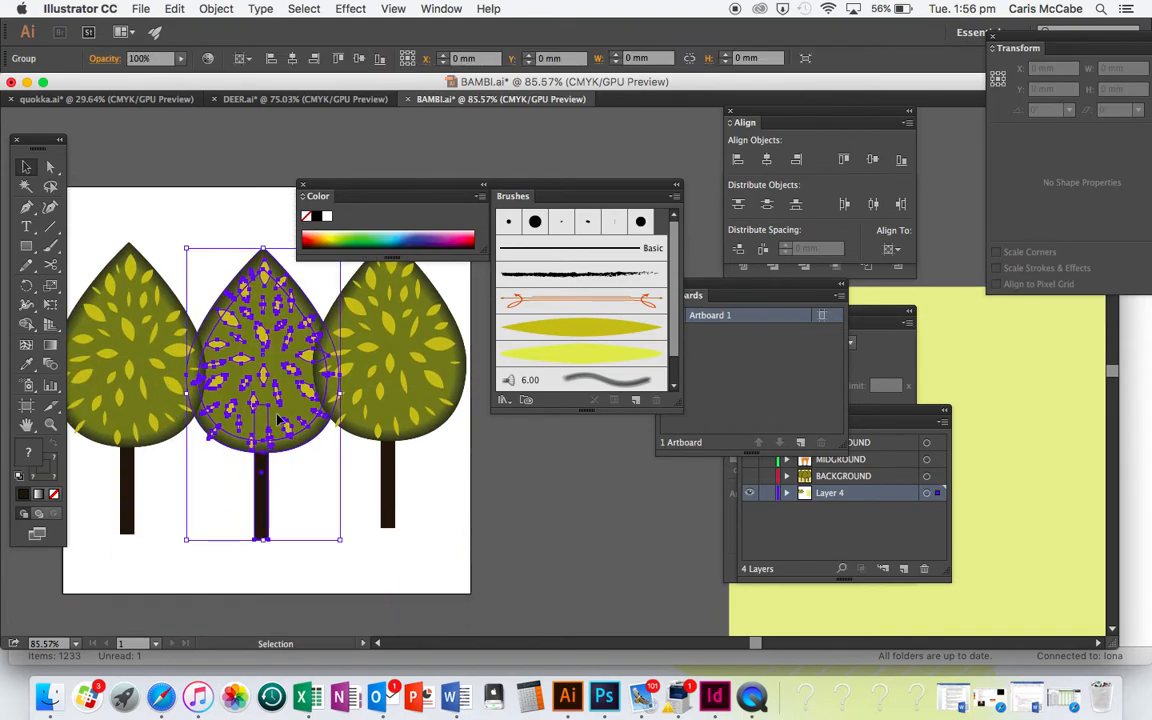
drag(277, 417, 276, 423)
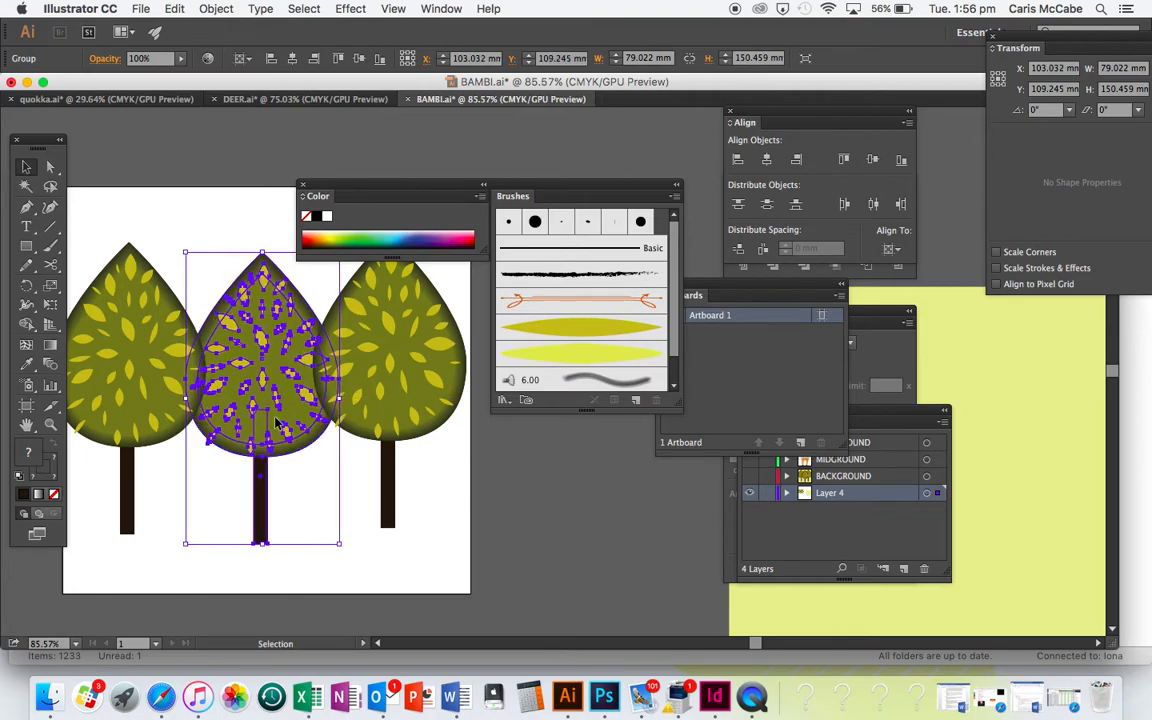
click(353, 540)
Move the two outer trees inward so that all three trees fit within the artboard's width
key(super+minus)
drag(204, 453, 212, 453)
drag(436, 440, 412, 446)
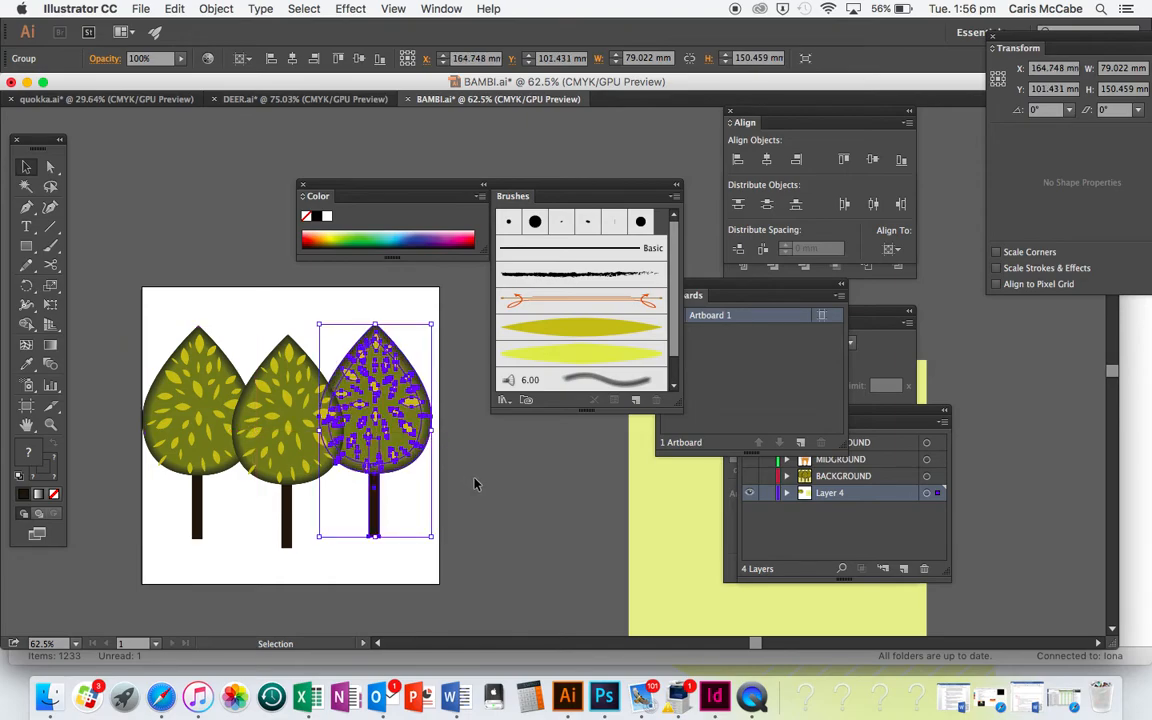
click(475, 484)
scroll(475, 483, up, 3)
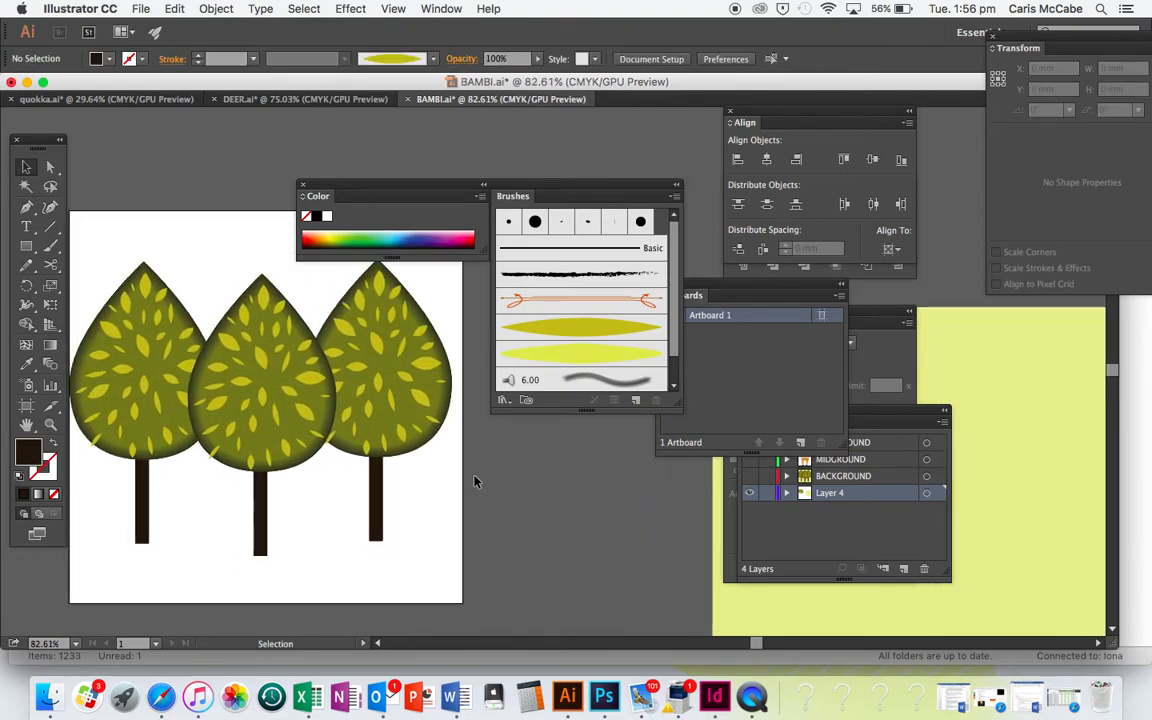
Reduce the opacity of the two outer trees to 95%
click(127, 378)
shift+click(407, 381)
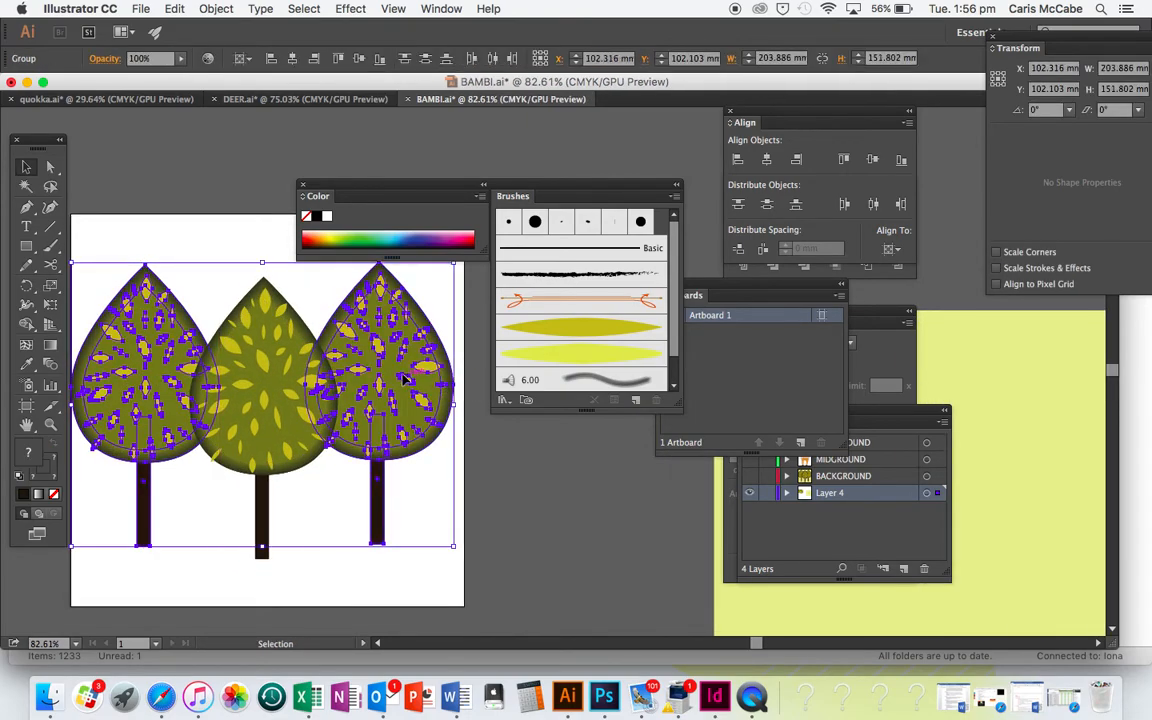
click(182, 59)
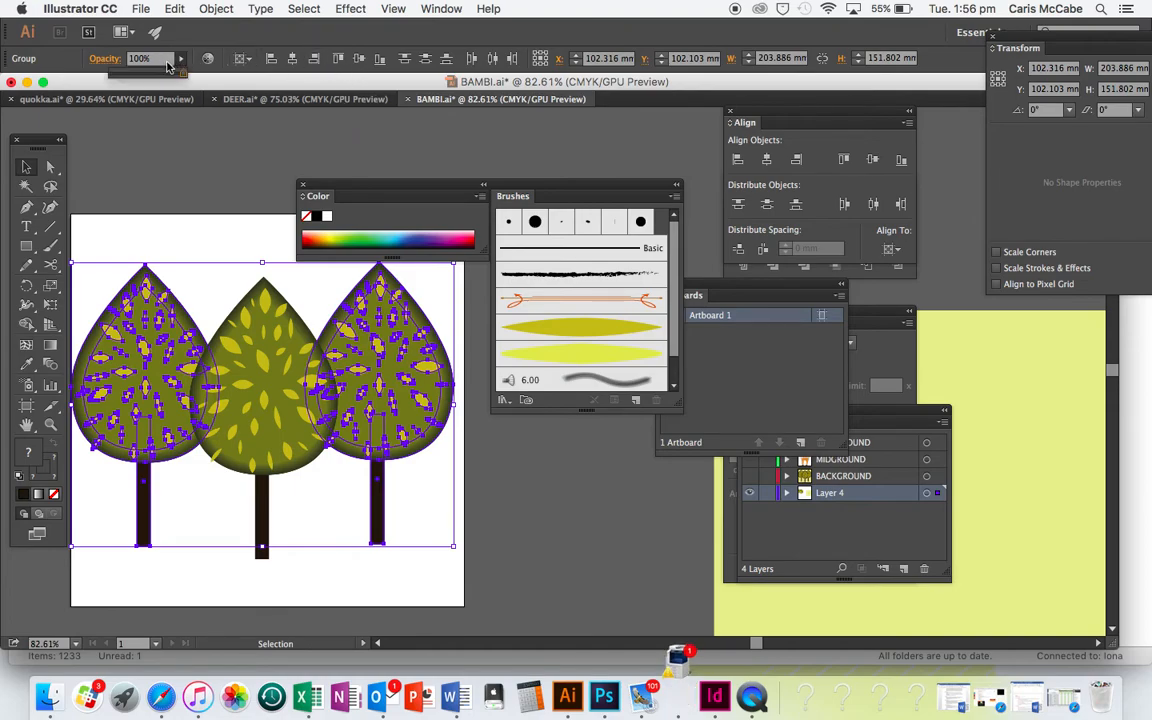
click(172, 76)
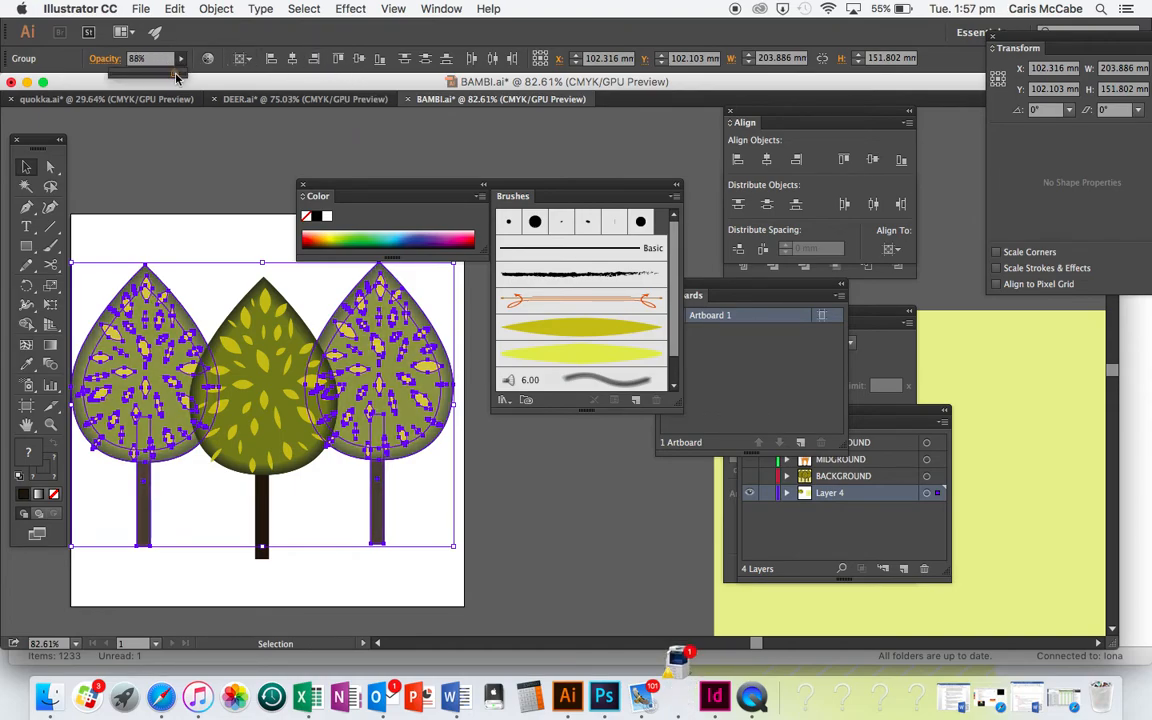
click(181, 76)
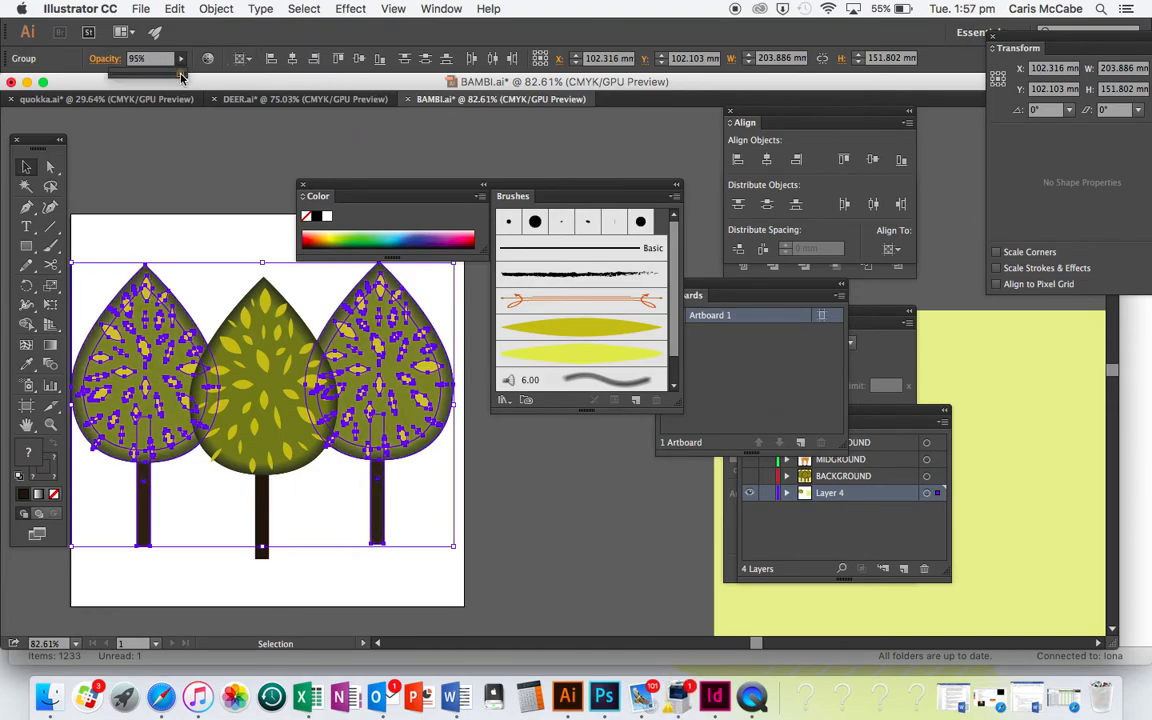
click(543, 567)
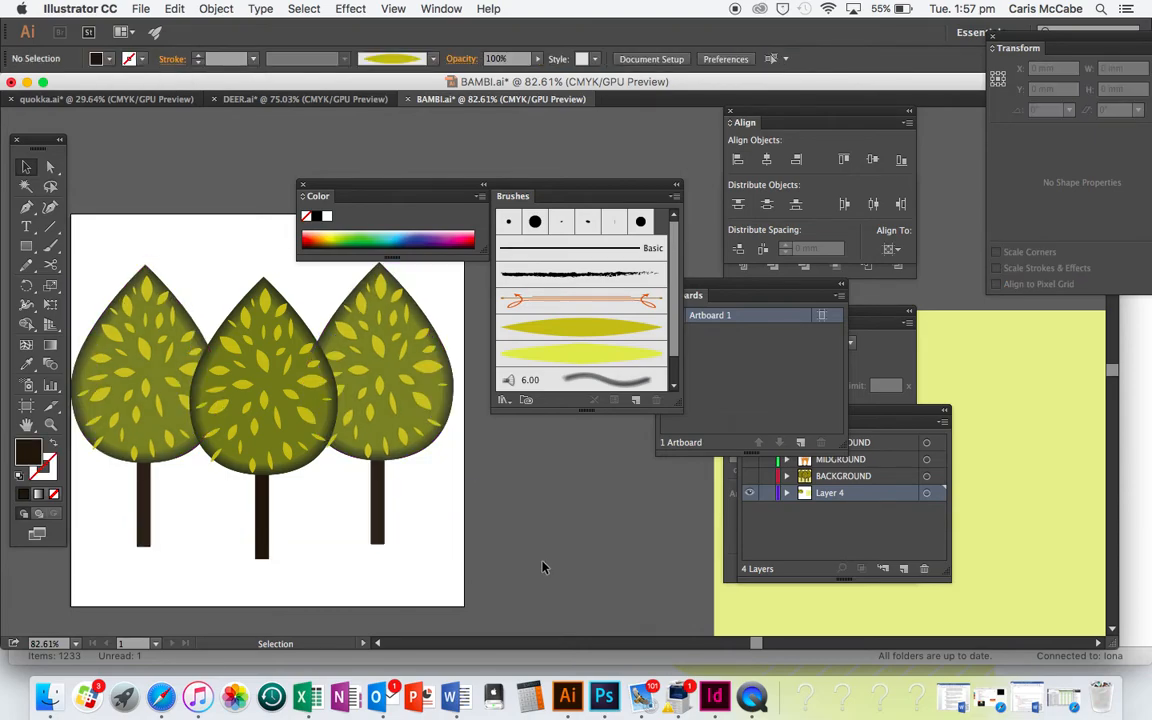
Align the bottom edges of the two outer trees relative to the selection
click(371, 528)
shift+click(180, 420)
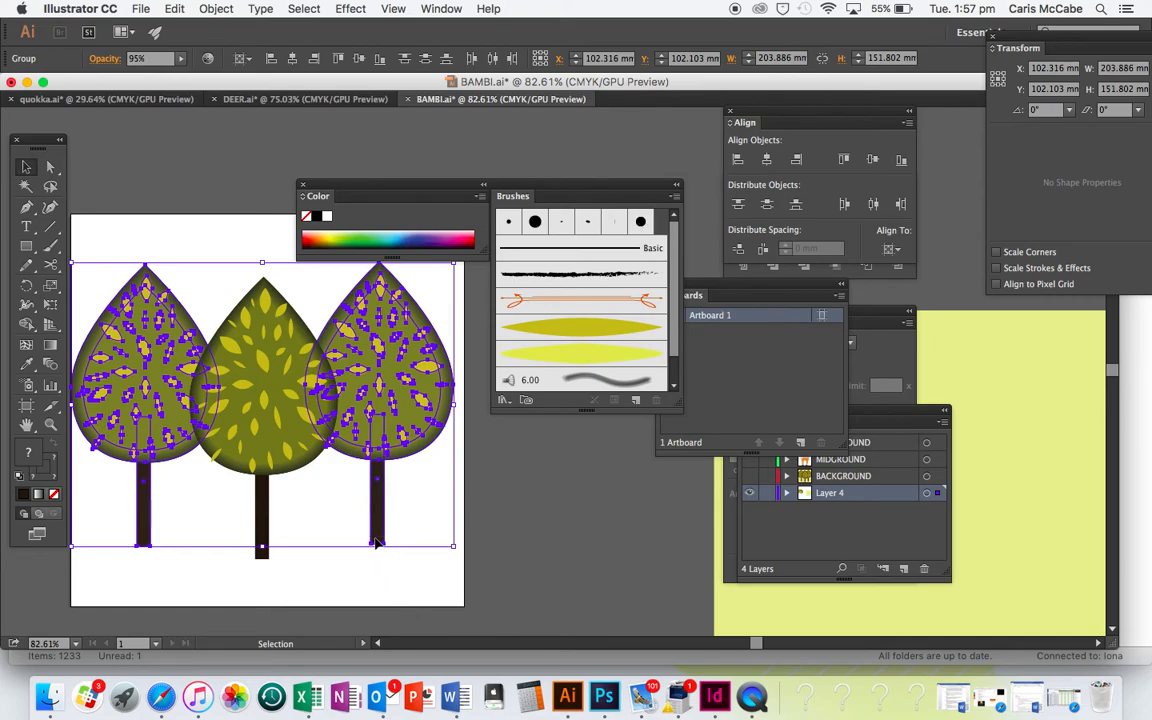
click(240, 60)
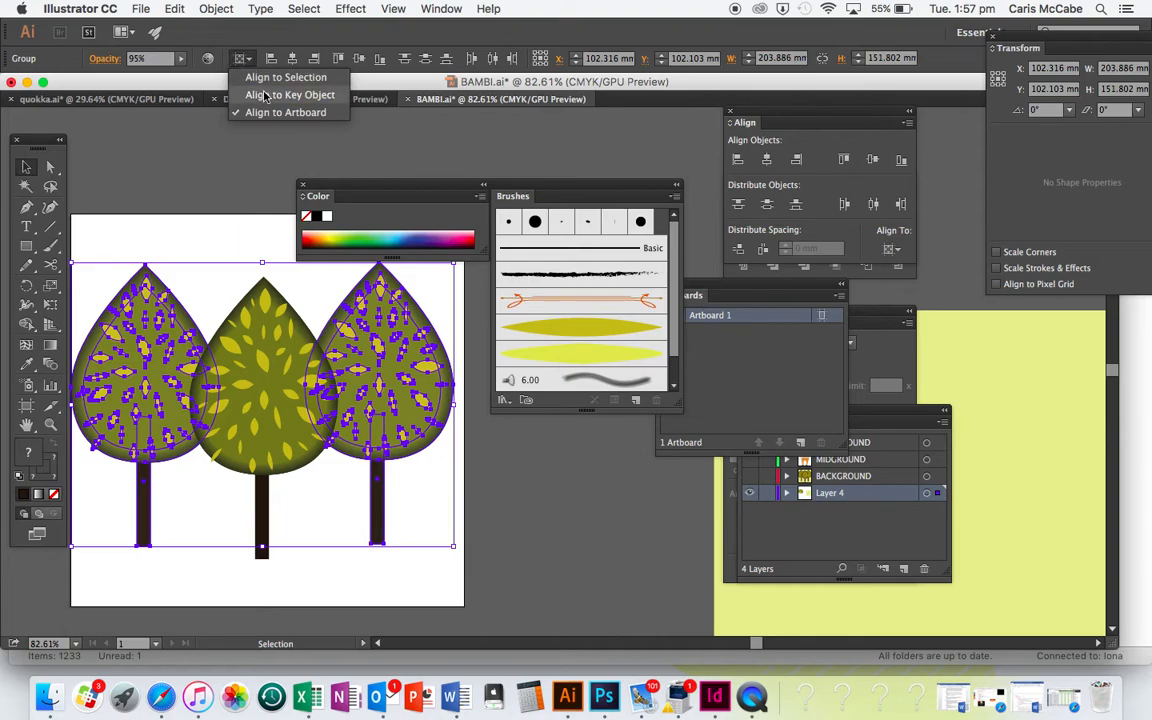
click(259, 79)
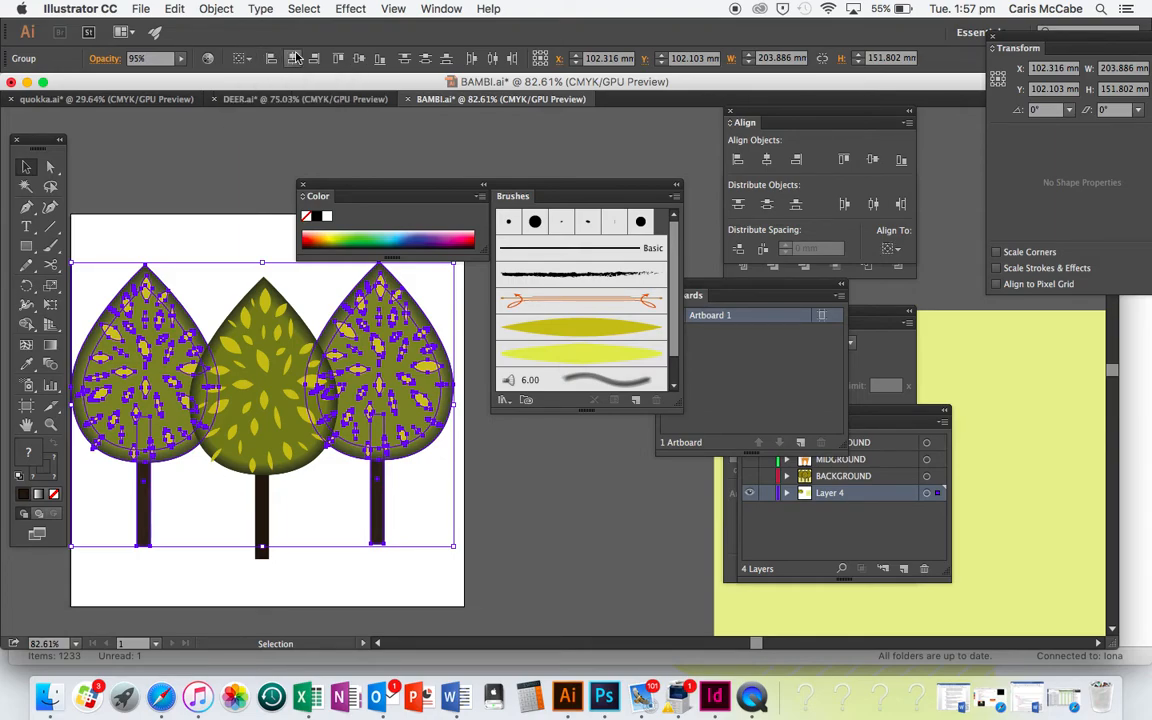
click(380, 61)
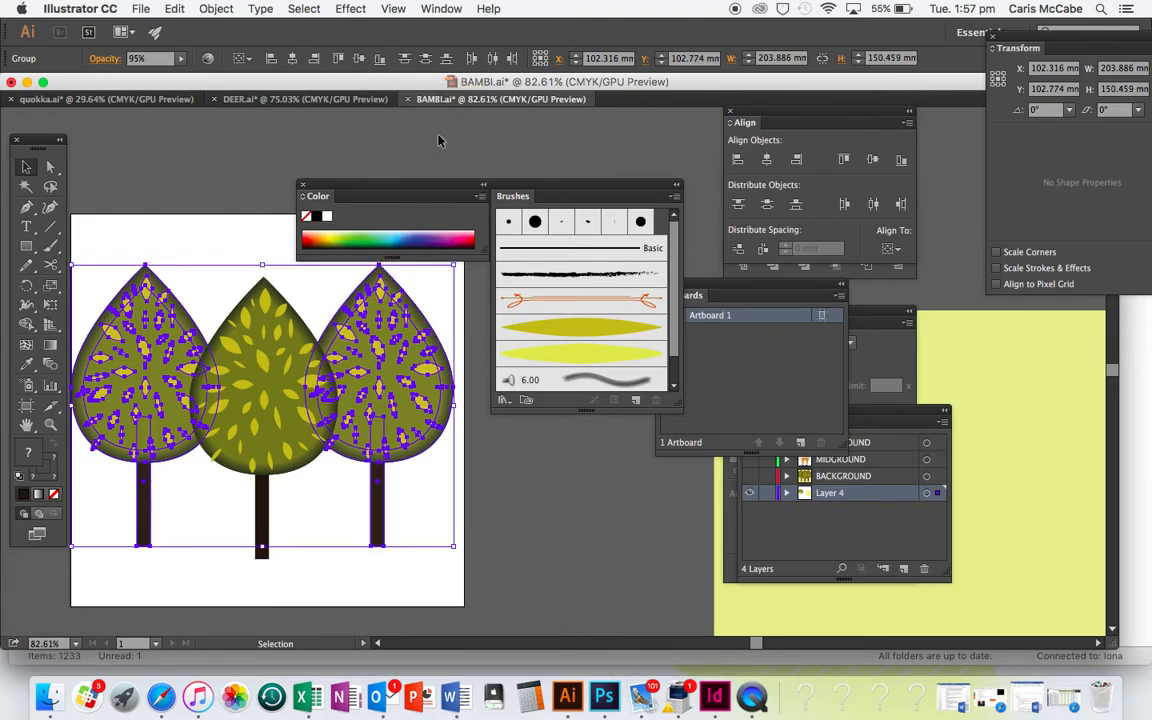
click(603, 581)
Group all three trees and centre the group horizontally on the artboard
scroll(603, 581, down, 5)
scroll(603, 581, right, 5)
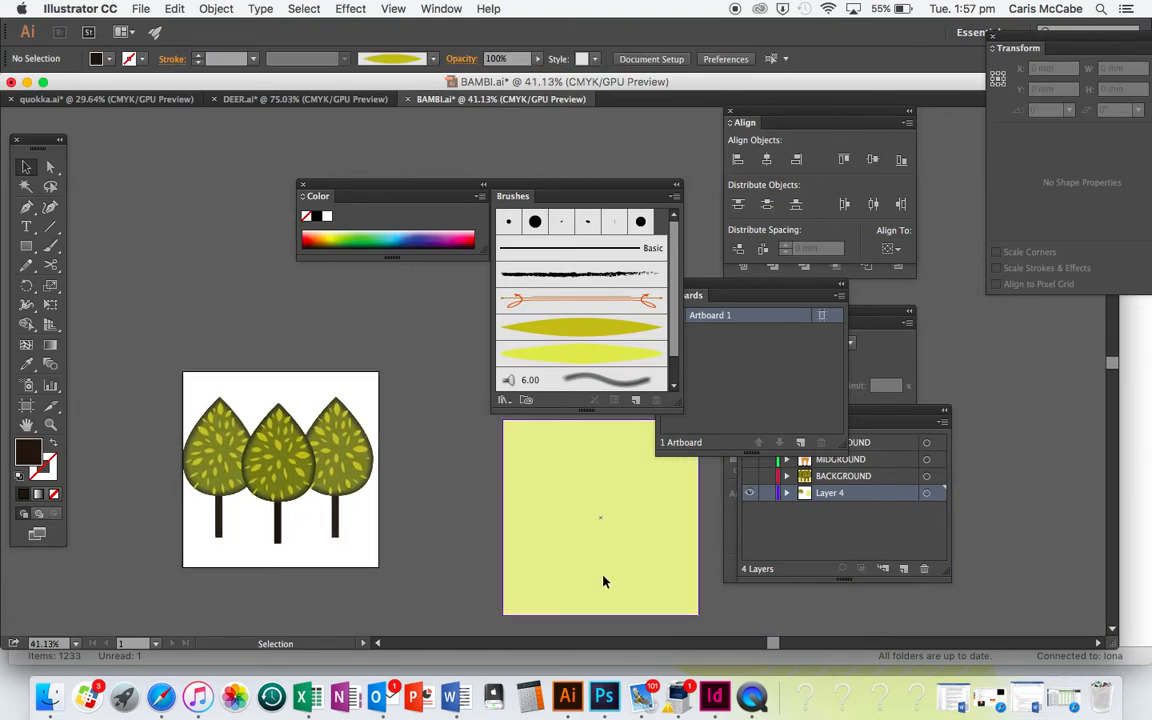
drag(366, 549, 170, 425)
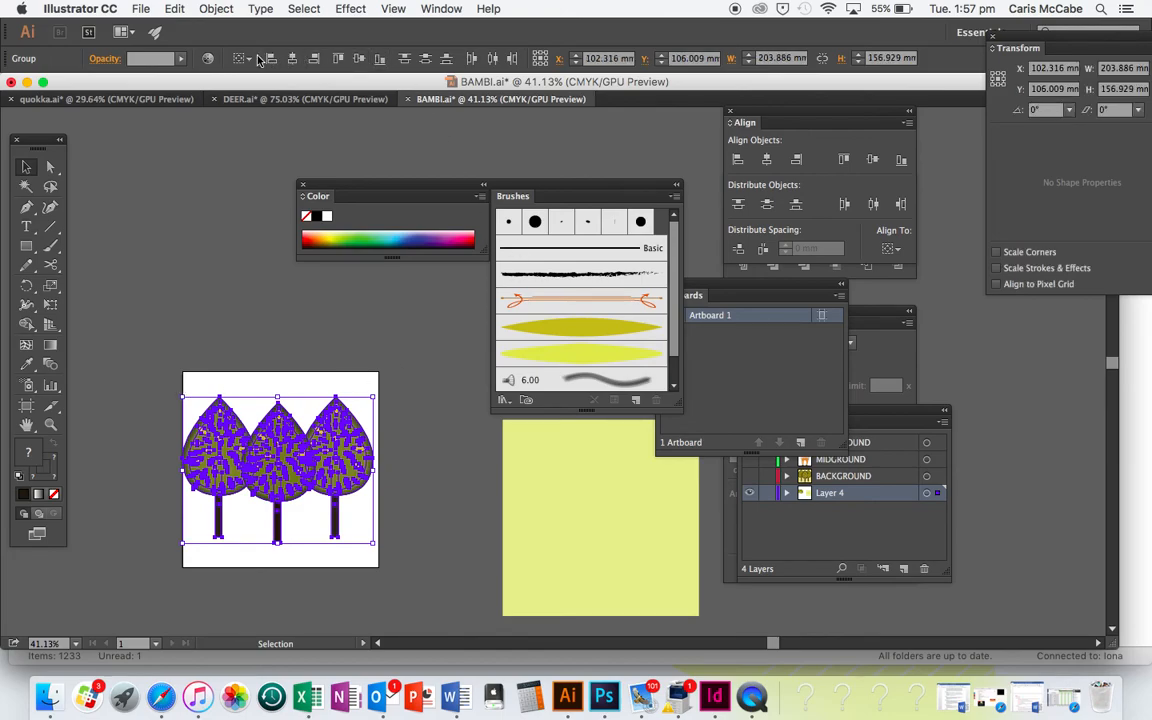
click(245, 58)
click(264, 112)
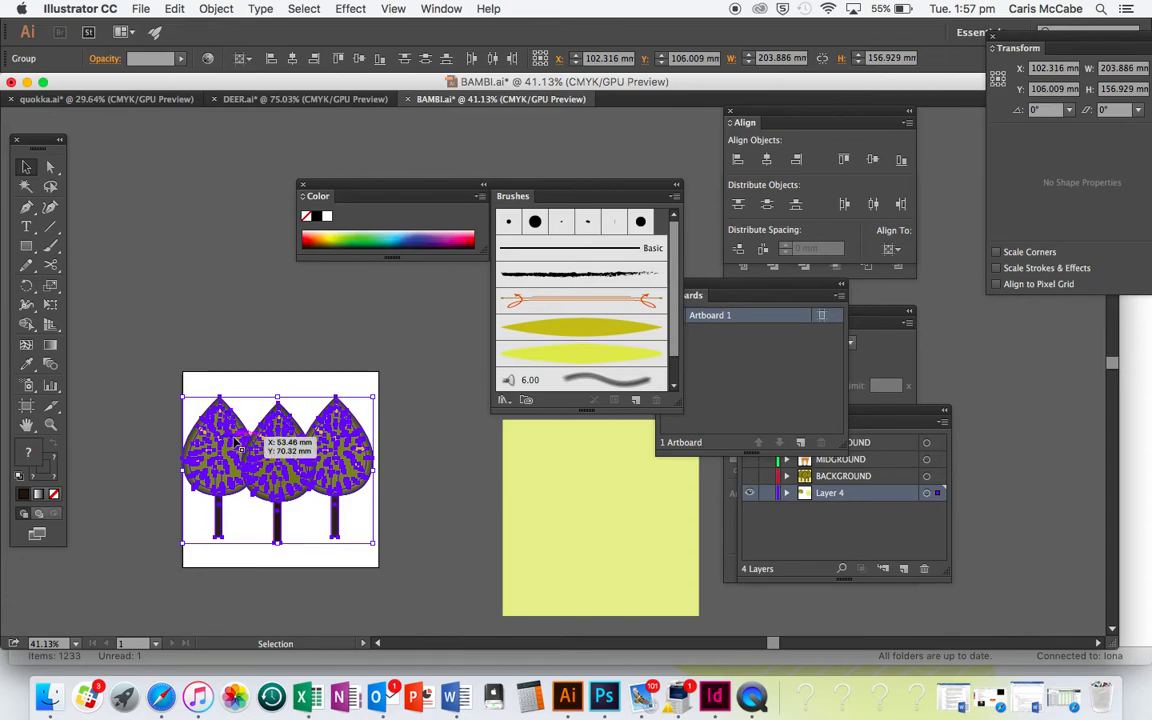
key(super+g)
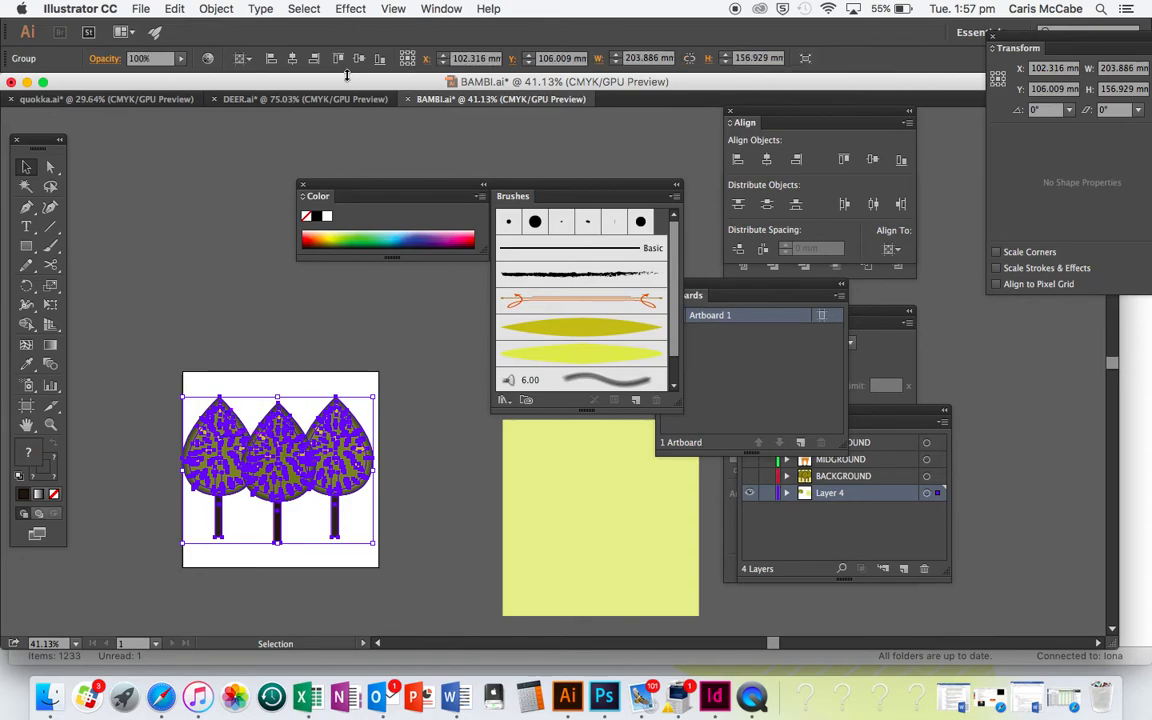
click(292, 58)
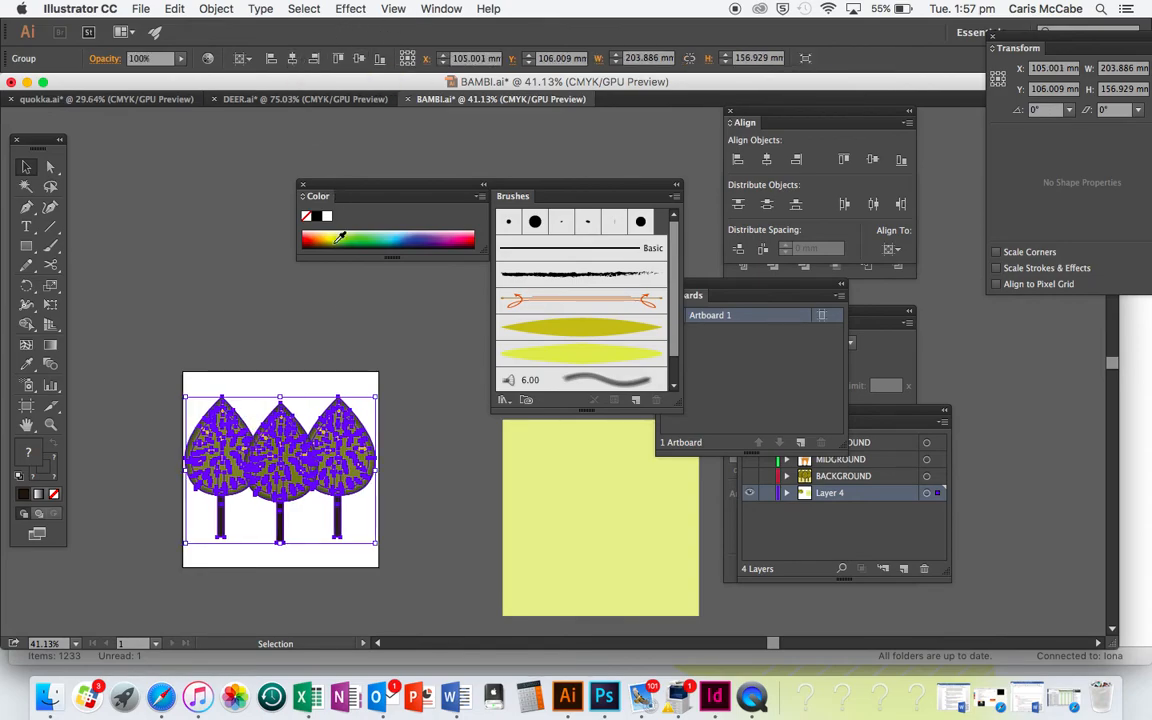
click(430, 562)
Move the pale yellow-green square behind the trees so that it covers the whole artboard
scroll(430, 562, up, 5)
scroll(430, 562, left, 4)
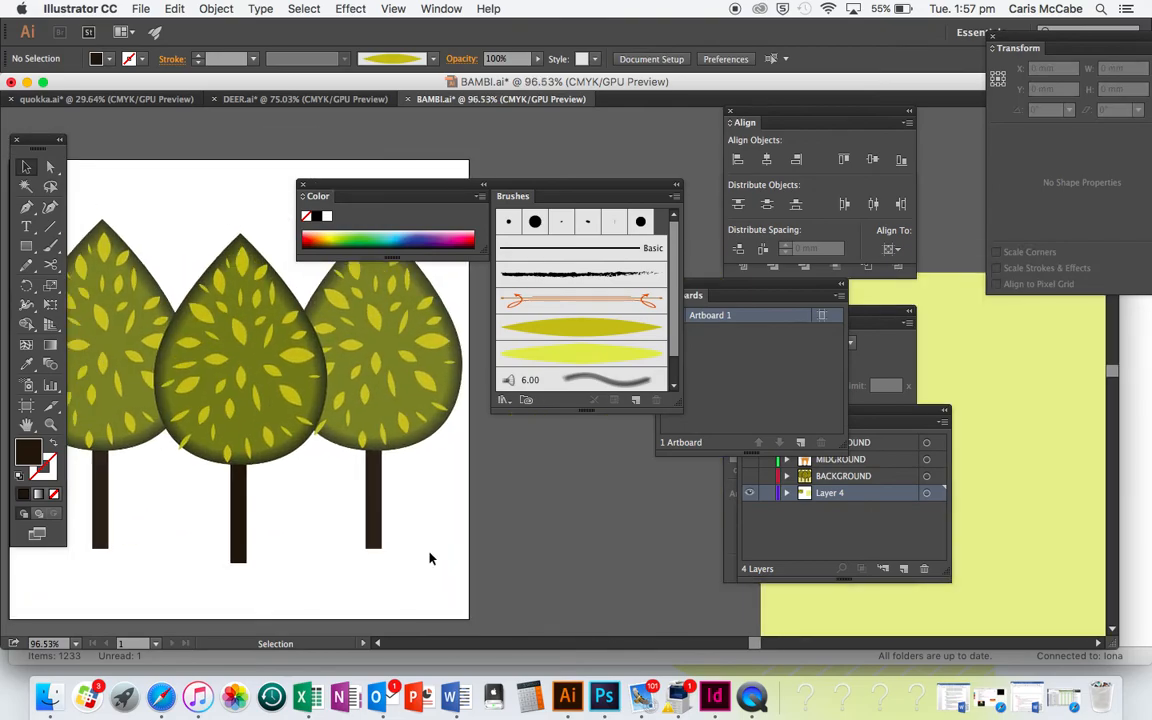
drag(851, 627, 242, 498)
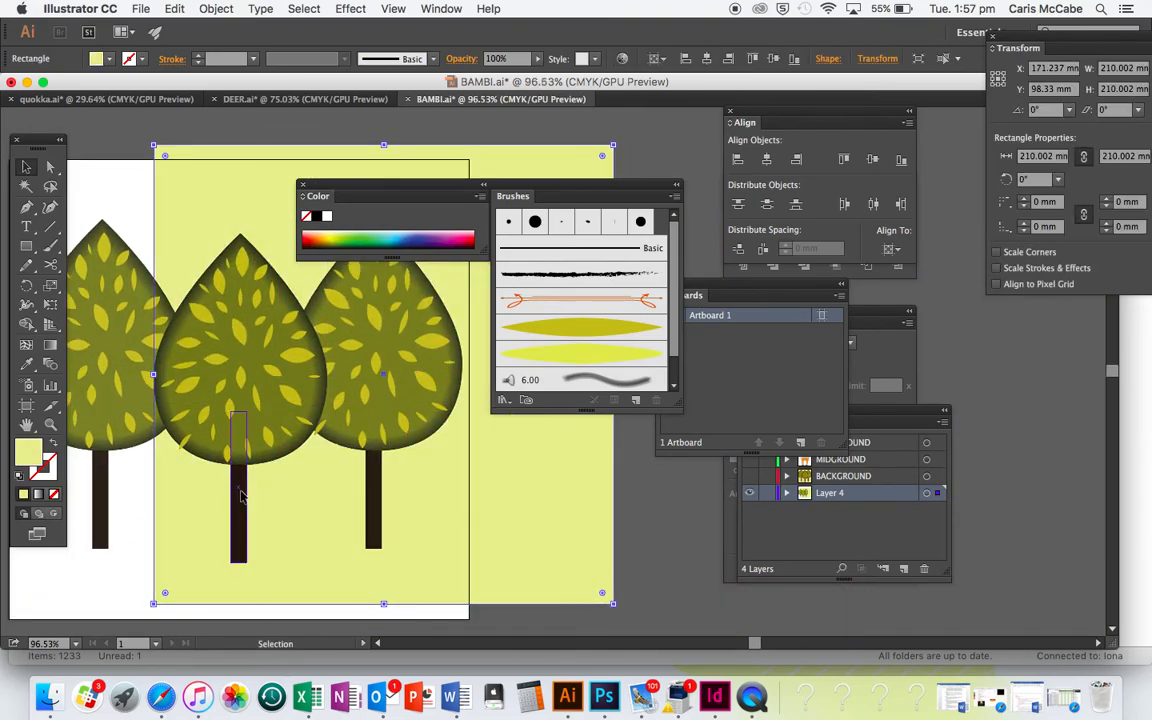
scroll(340, 580, down, 3)
drag(319, 545, 233, 554)
click(450, 593)
scroll(458, 595, up, 3)
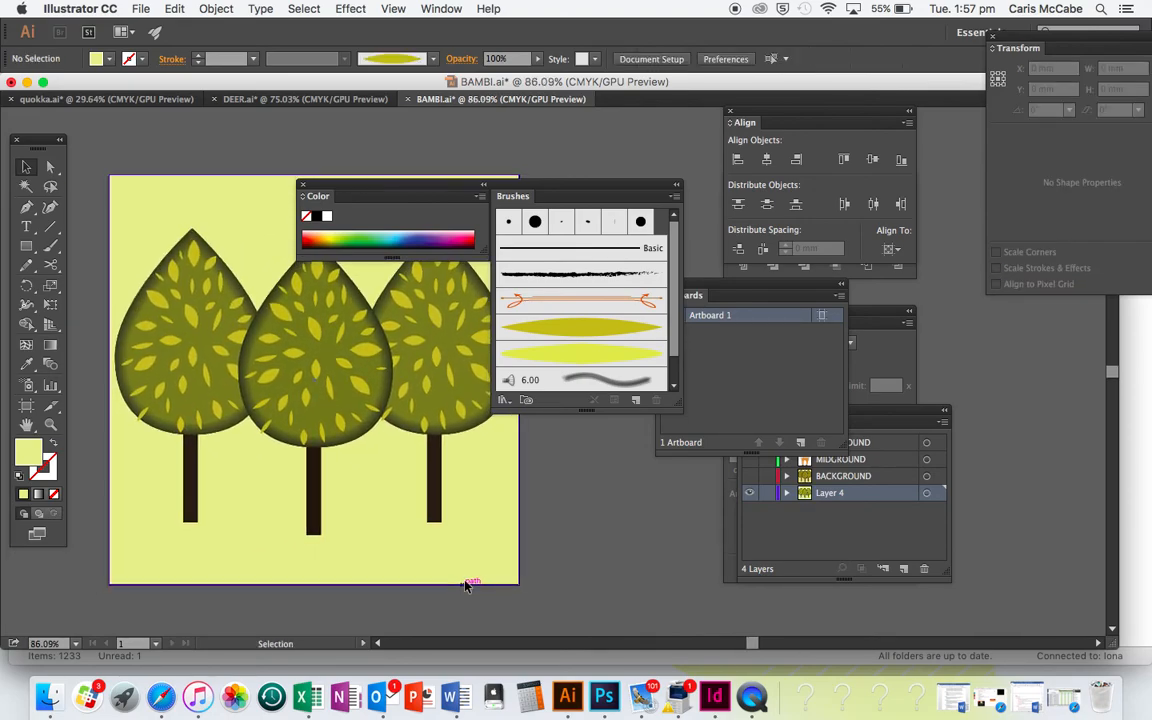
Rename Layer 4 to BACKGROUND and show the FOREGROUND and MIDGROUND layers
click(825, 500)
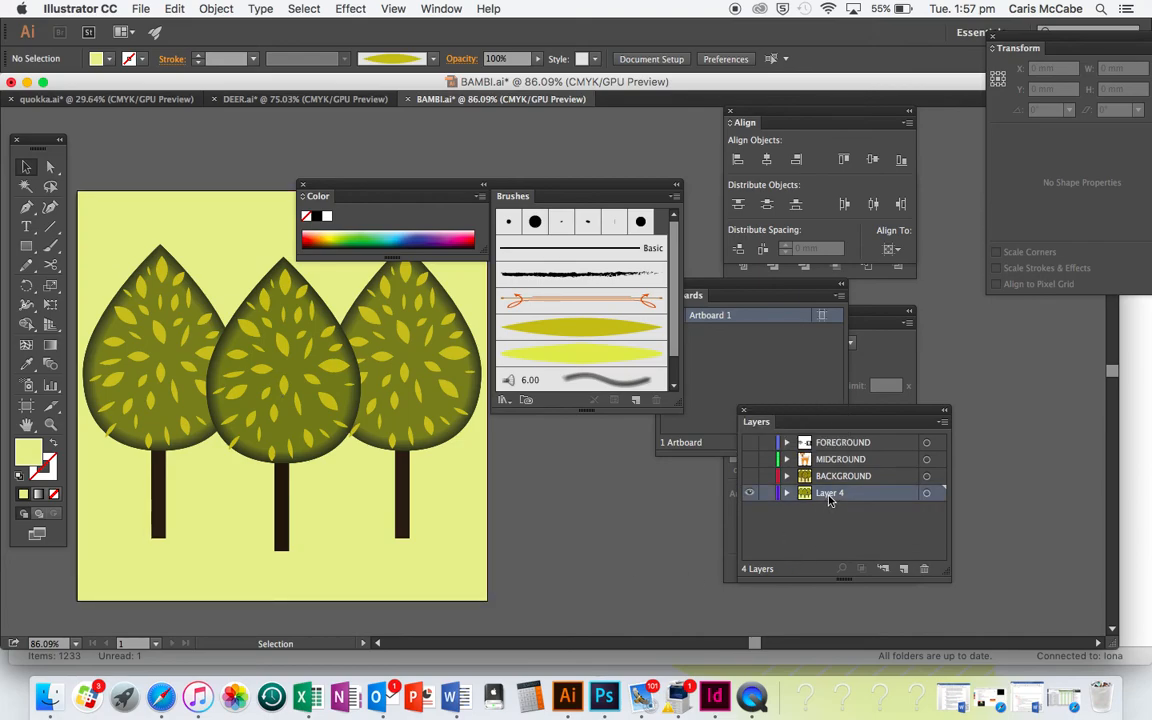
double_click(829, 493)
text(BA)
click(749, 442)
click(750, 459)
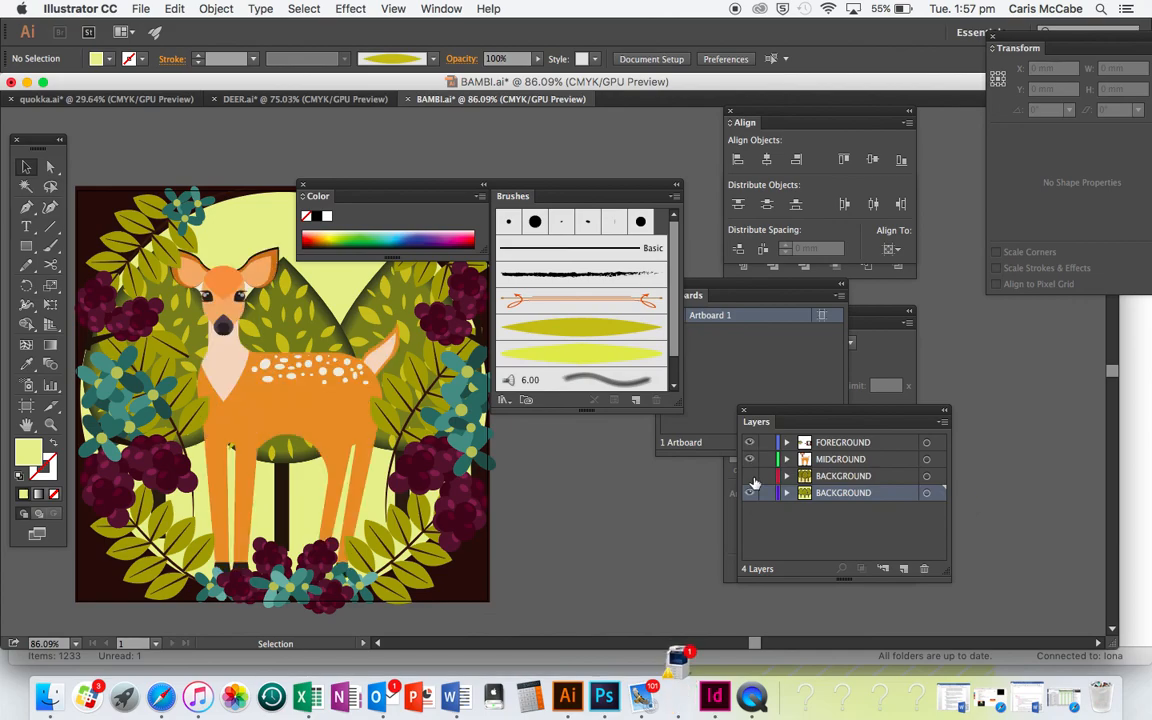